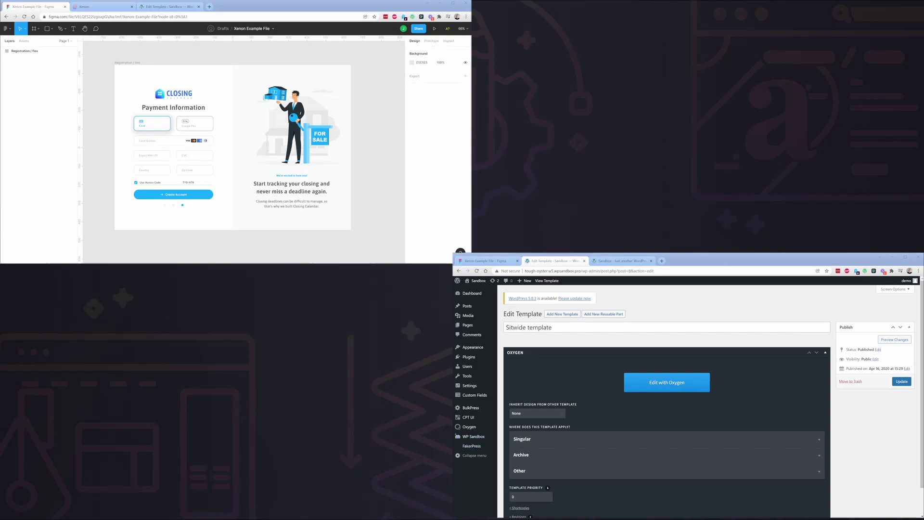
Open the site template in the Oxygen editor from Xenon's Figma document settings
scroll(559, 443, "down", 1)
scroll(558, 443, "up", 1)
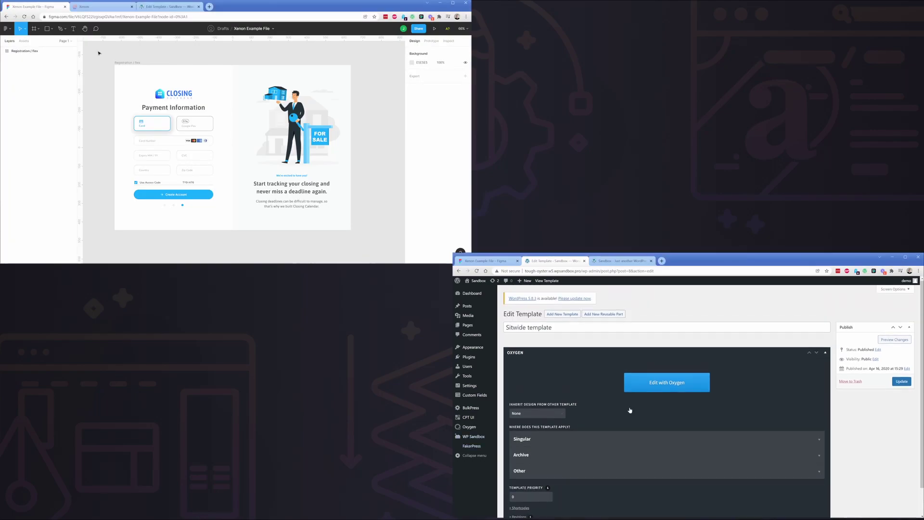
left_click(635, 383)
Check the live Closing payment page, save the Figma document ID, and go to the Xenon dashboard
left_click(621, 260)
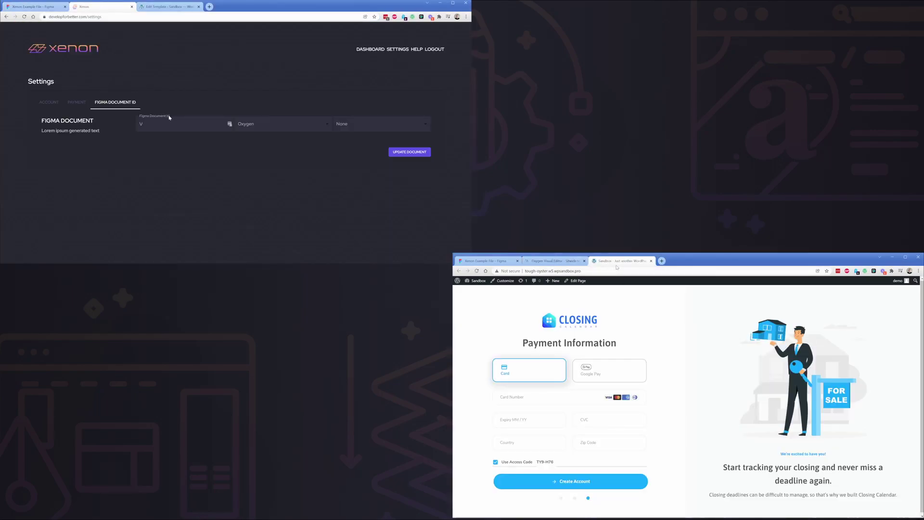
left_click(410, 152)
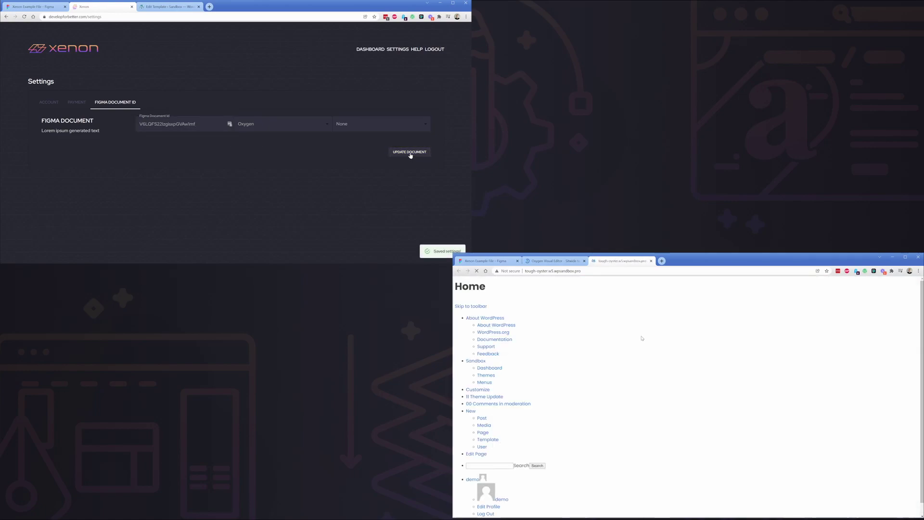
left_click(364, 50)
key("ctrl+shift+Tab")
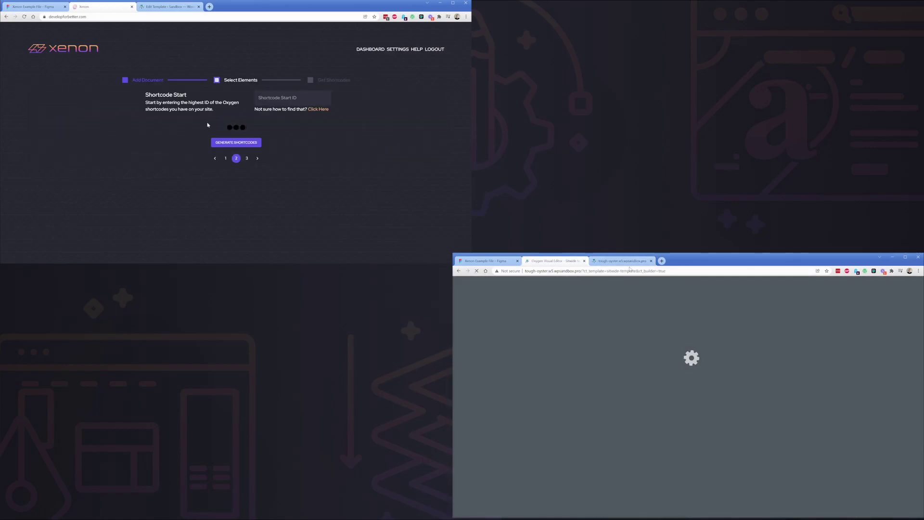
Select every element of the Xenon Example File, then generate and copy its shortcodes
scroll(314, 105, "down", 1)
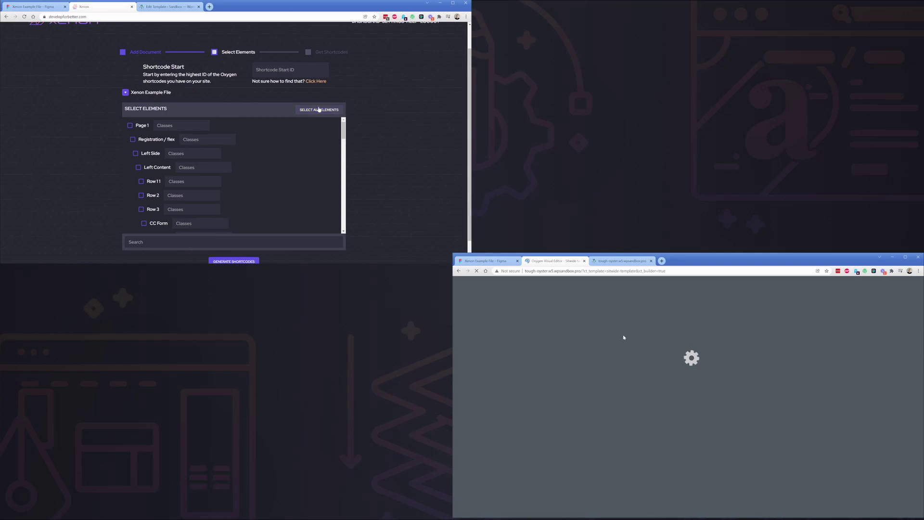
left_click(319, 109)
scroll(110, 167, "down", 1)
left_click(231, 238)
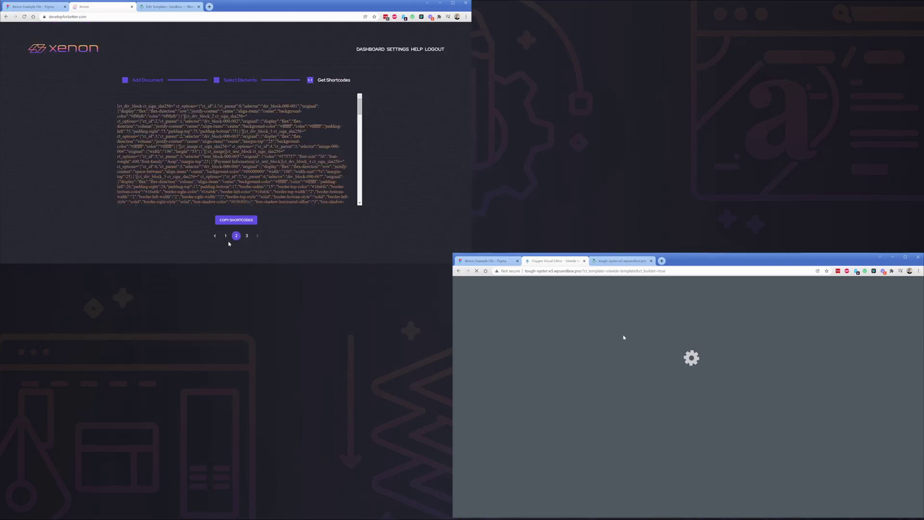
left_click(236, 220)
key("ctrl+Tab")
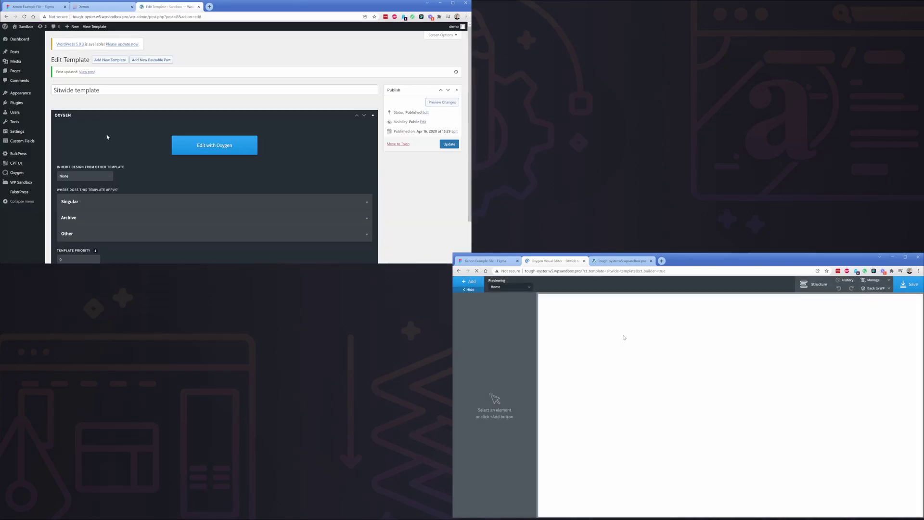
Paste the Xenon shortcodes into the Sitewide template's Shortcodes field and update it
left_click(67, 223)
scroll(93, 186, "down", 2)
left_click(93, 185)
key("ctrl+v")
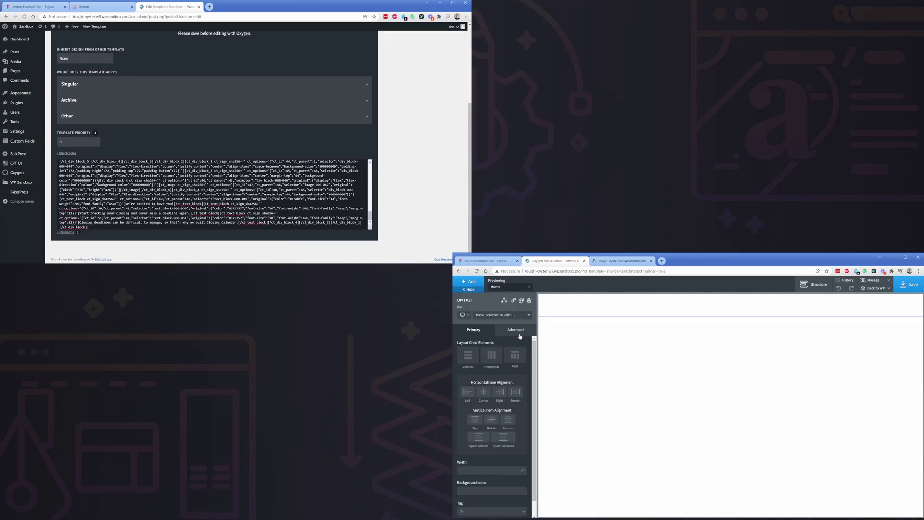
scroll(425, 191, "up", 3)
left_click(449, 144)
Set the manual build's outer div width to 100 and add an inner div
left_click(520, 470)
type("100")
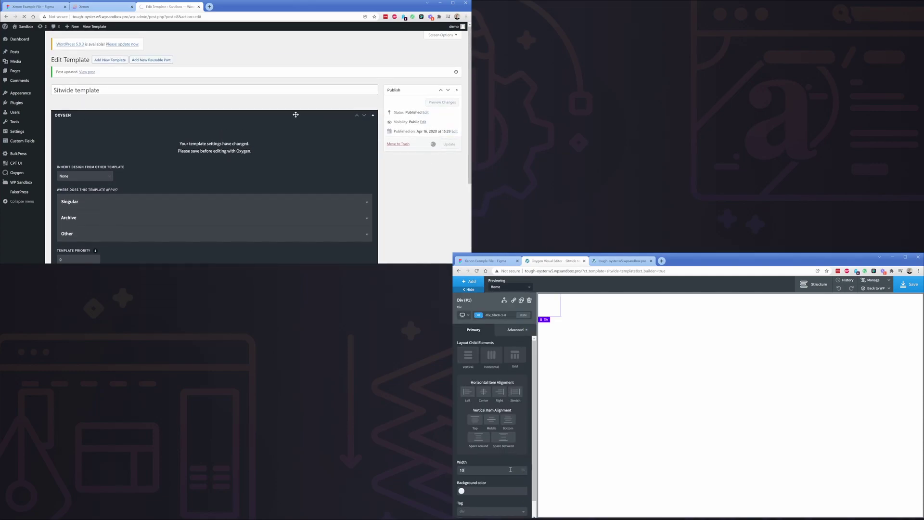
left_click(469, 281)
left_click(509, 333)
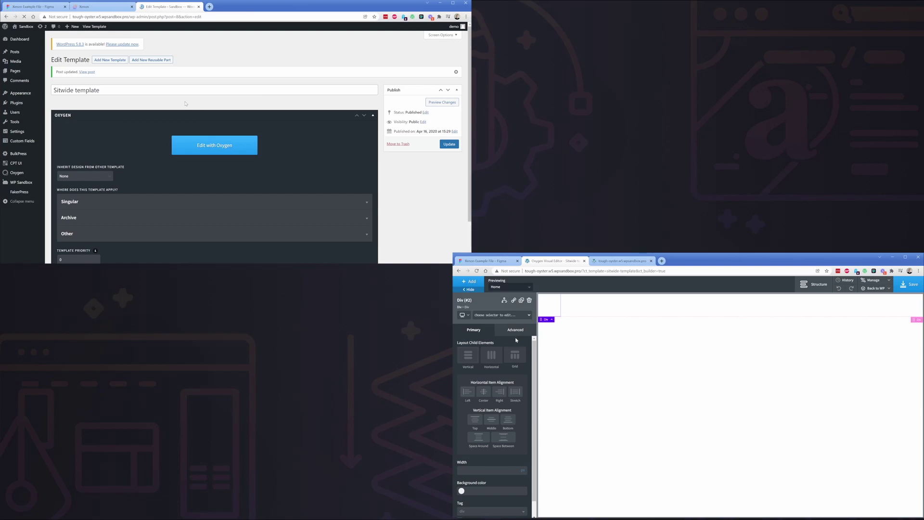
left_click(525, 467)
Make the inner div 50% wide, duplicate it, and lay both halves out horizontally
left_click(505, 470)
type("50")
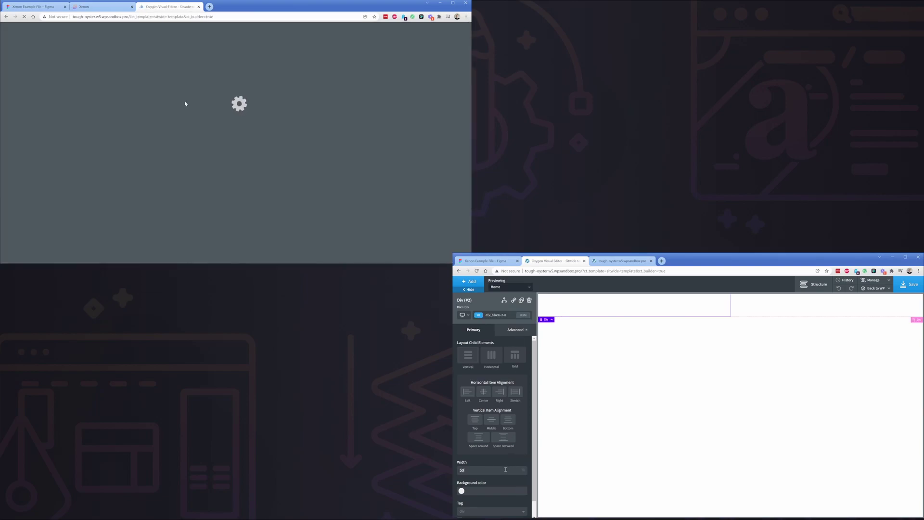
left_click(522, 301)
left_click(759, 323)
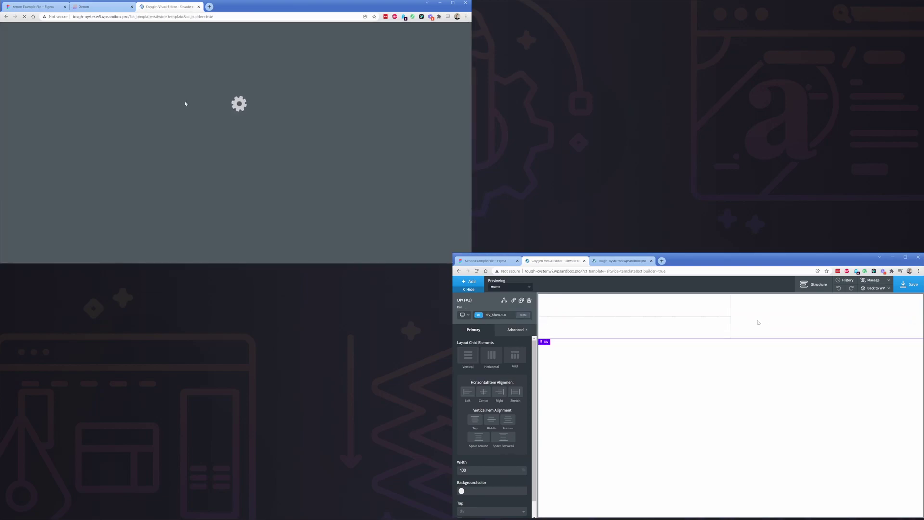
left_click(490, 359)
Add a new div inside the left half-width div
left_click(584, 314)
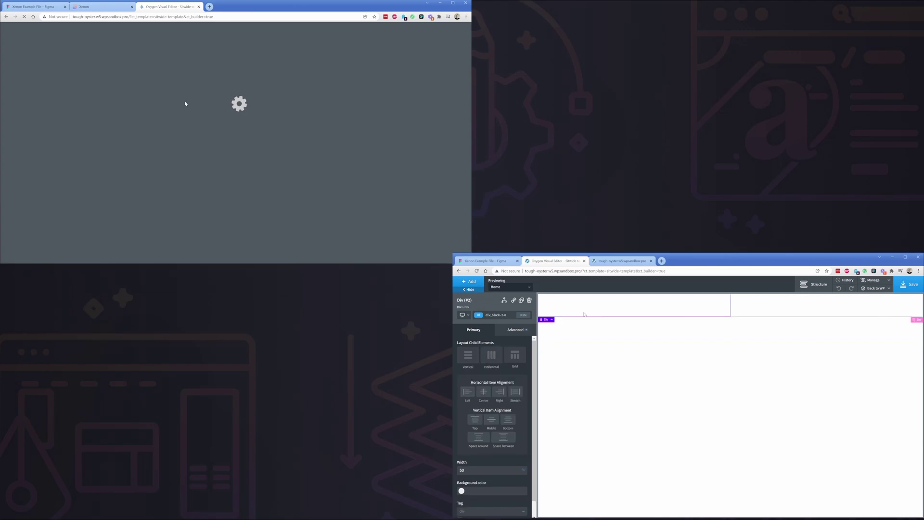
left_click(479, 289)
left_click(513, 337)
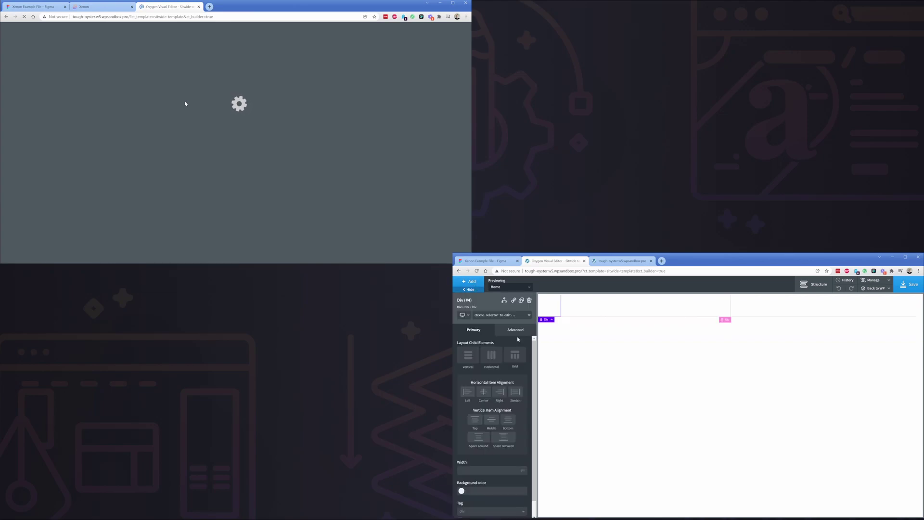
left_click(522, 470)
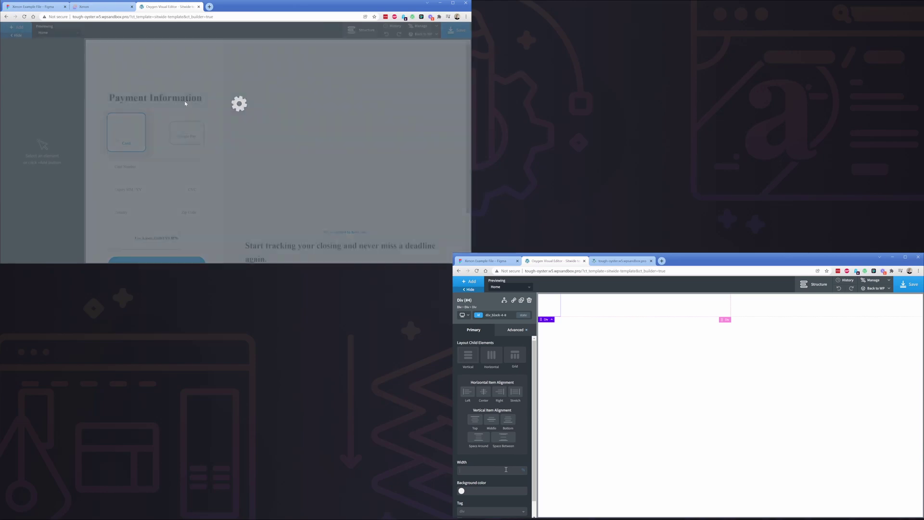
Set the new div width to 75 and put the CLOSING logo in the imported logo placeholder
type("75")
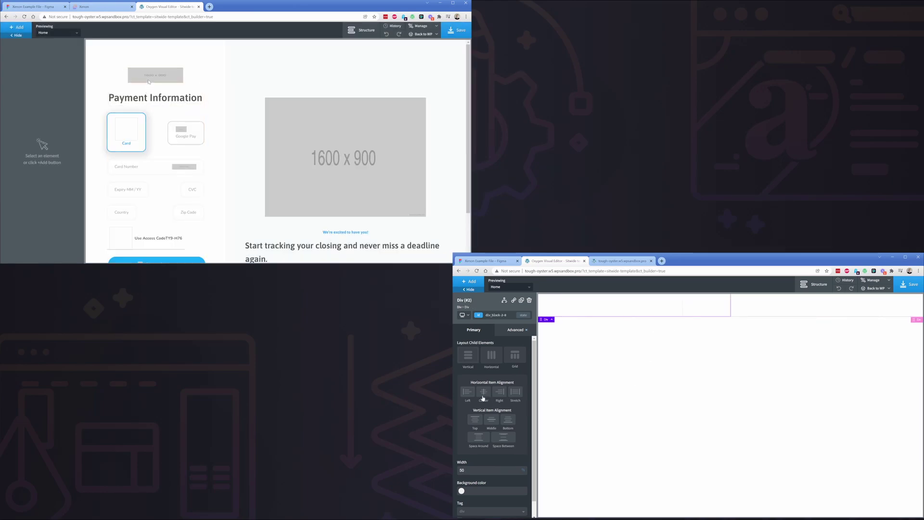
left_click(149, 82)
left_click(56, 113)
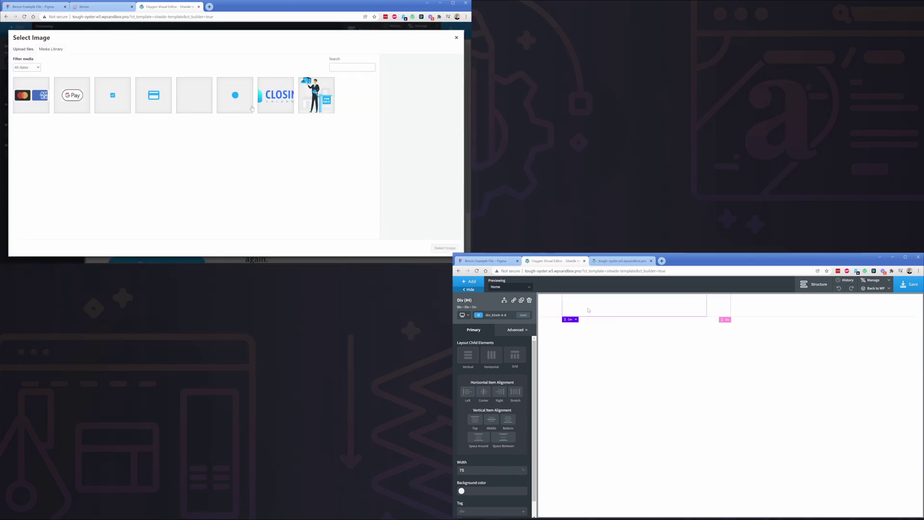
left_click(276, 95)
left_click(470, 282)
Add an Image element to the manual inner div and insert the realtor illustration into the imported placeholder
left_click(445, 248)
type("im")
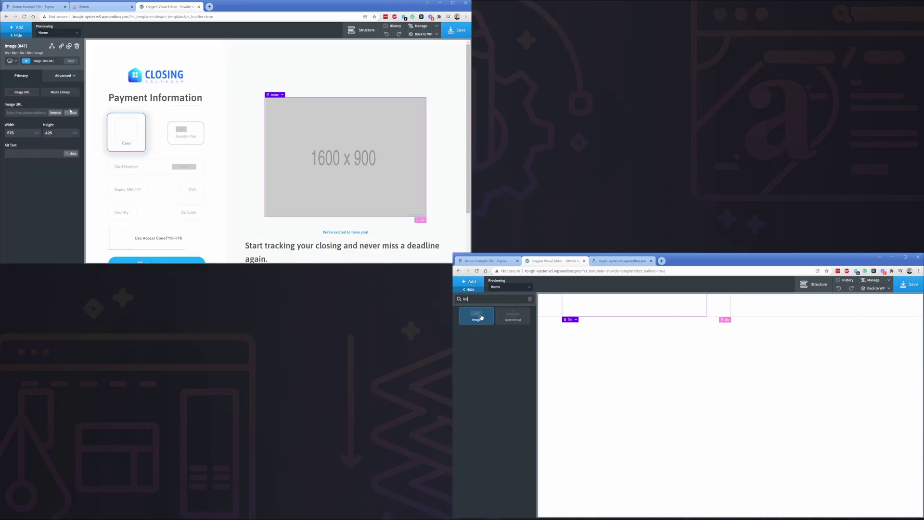
left_click(481, 317)
left_click(307, 99)
left_click(507, 367)
left_click(445, 248)
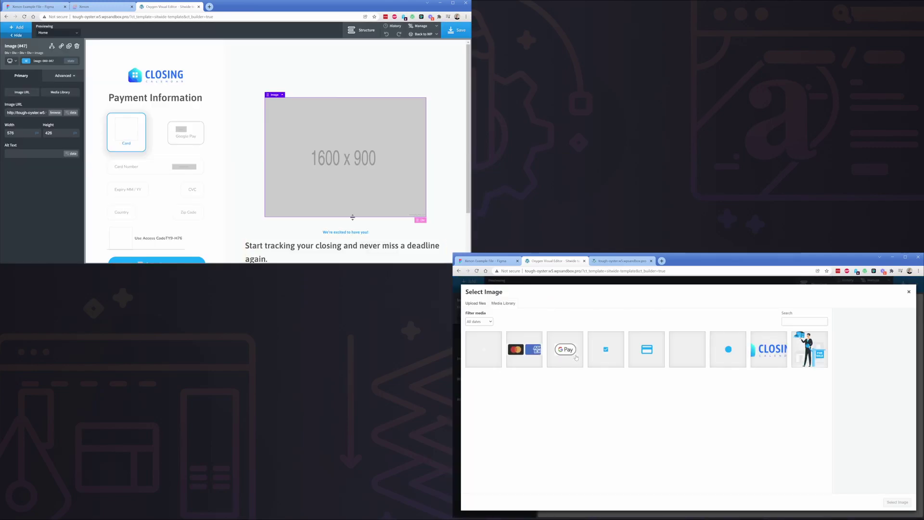
left_click(769, 349)
Insert the Google Pay icon, and place the CLOSING logo in the manual build, centred in its div
left_click(181, 130)
left_click(898, 502)
left_click(55, 112)
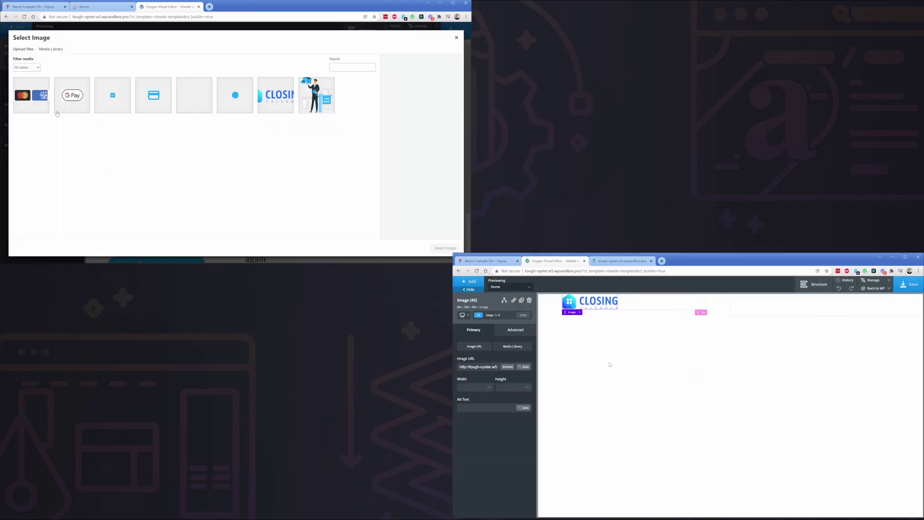
left_click(88, 110)
left_click(639, 304)
left_click(440, 248)
left_click(483, 392)
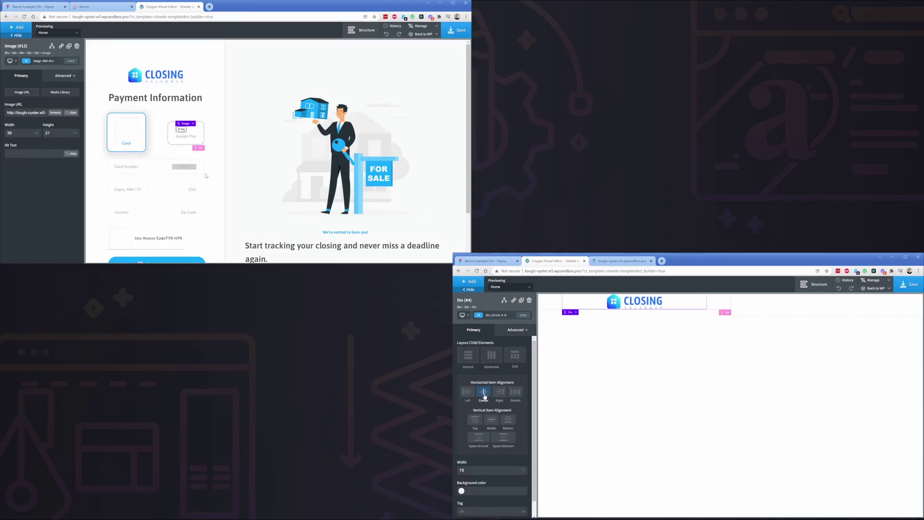
Insert the card-brand logos beside Card Number on the imported page
left_click(55, 112)
left_click(630, 303)
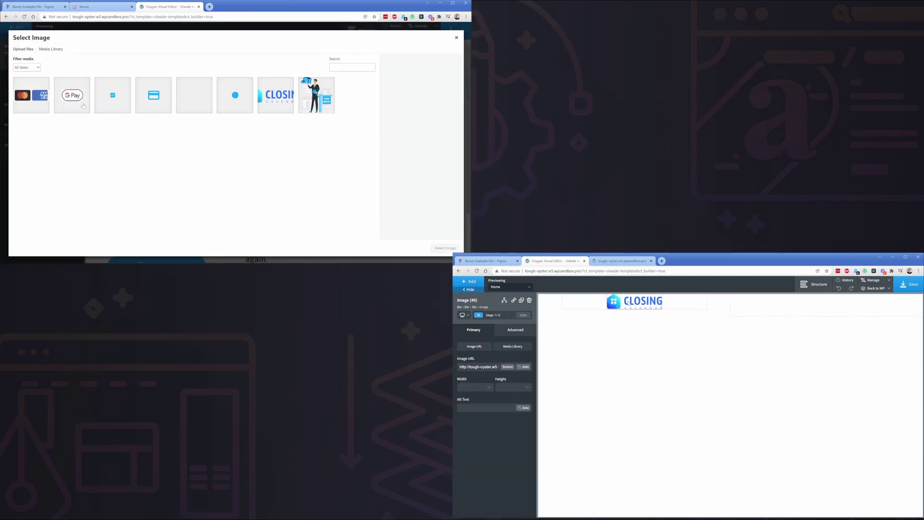
left_click(31, 95)
left_click(687, 304)
left_click(443, 248)
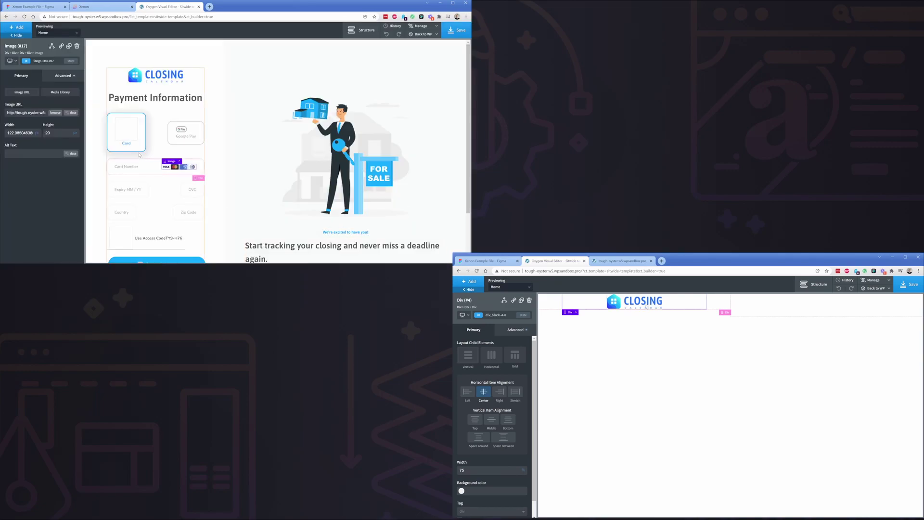
Delete the empty box in the Card option, add a heading to the manual build, and add an Image to the Card option
left_click(133, 135)
left_click(470, 281)
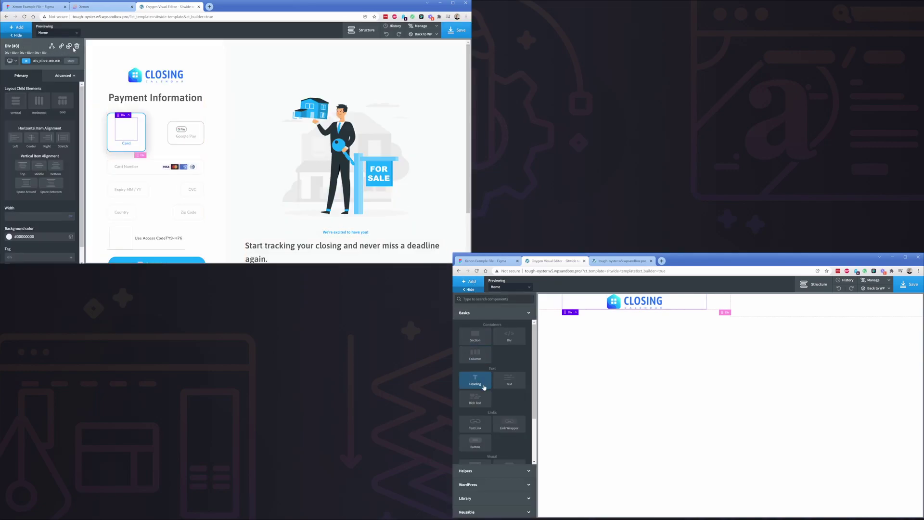
left_click(76, 46)
left_click(511, 375)
left_click(20, 33)
left_click(509, 261)
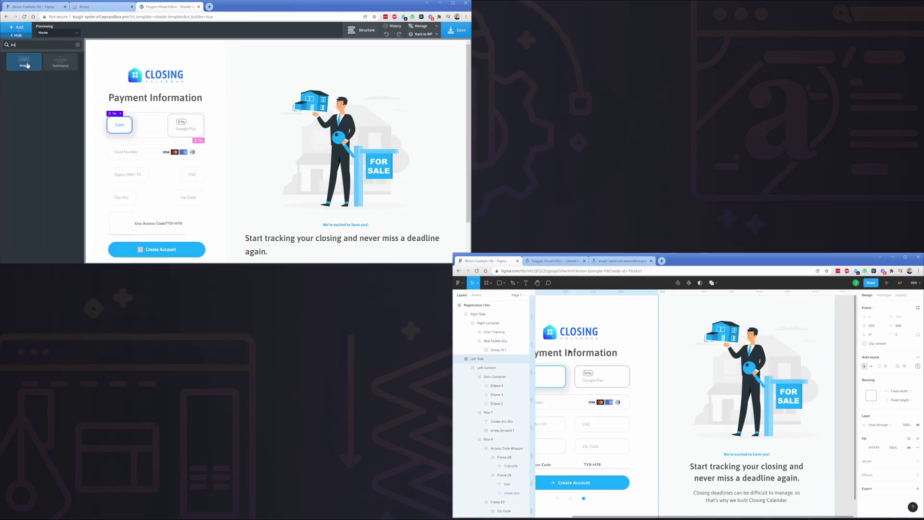
Place the payment image from the media library into the imported Card box
left_click(21, 65)
left_click_drag(537, 353, 631, 353)
left_click(55, 112)
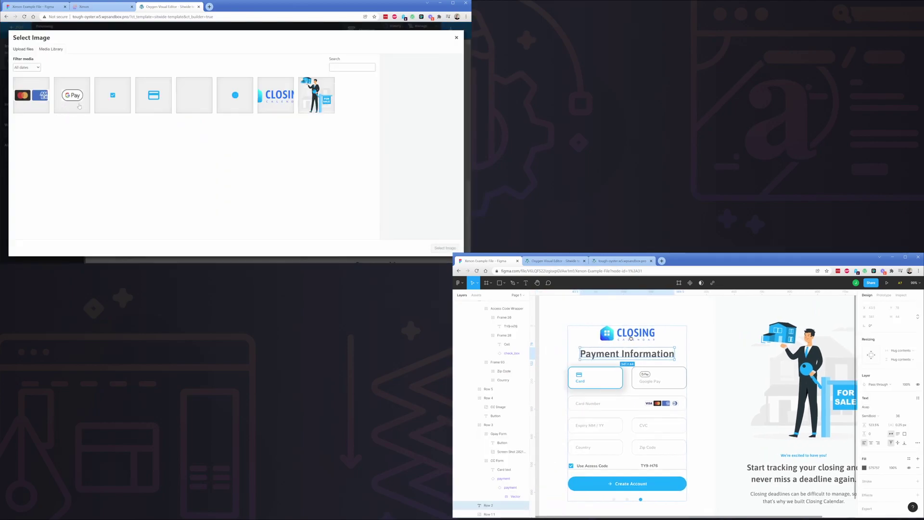
left_click(154, 95)
left_click(443, 248)
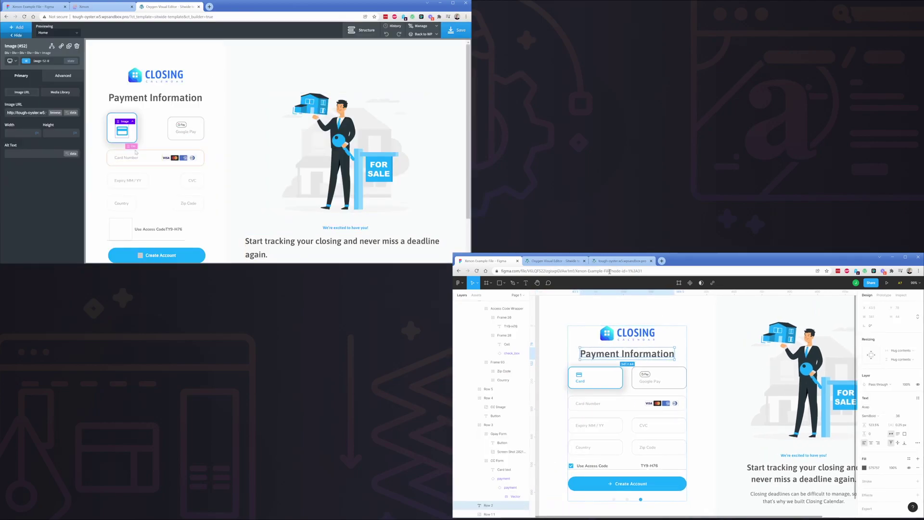
left_click(556, 260)
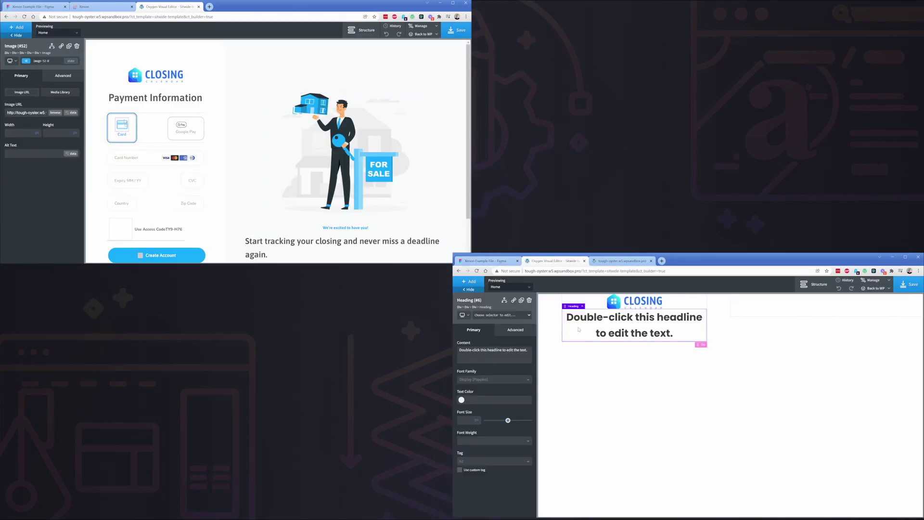
Set the card image width to 24 and the headline to weight 600, size 36
left_click(12, 135)
type("24")
left_click(475, 442)
left_click(466, 466)
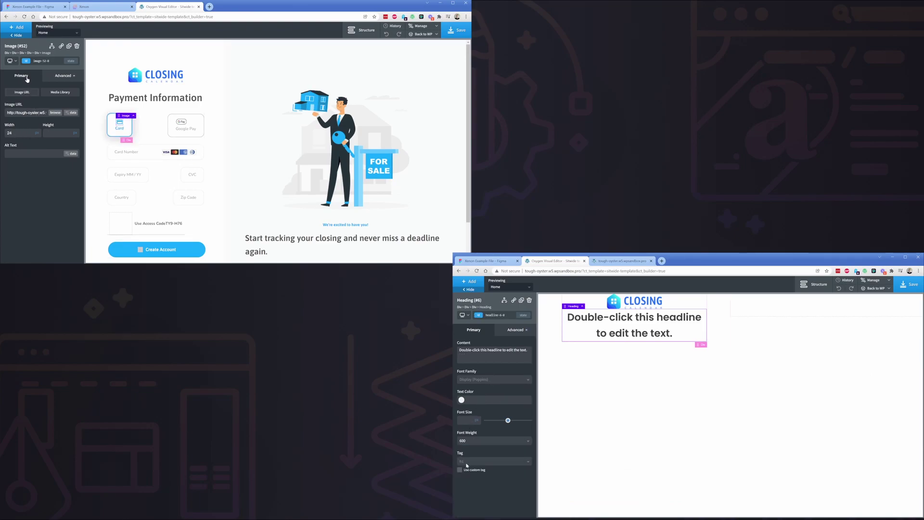
left_click(466, 420)
type("36")
Change the heading text to Payment Information, give it a 20 top margin, and add an empty div below
left_click(37, 53)
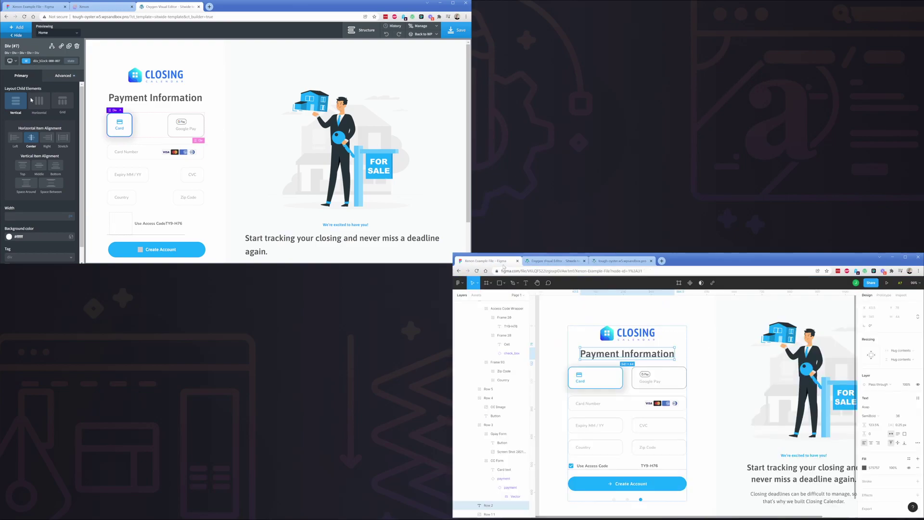
left_click(554, 260)
triple_click(626, 326)
type("Payment Information")
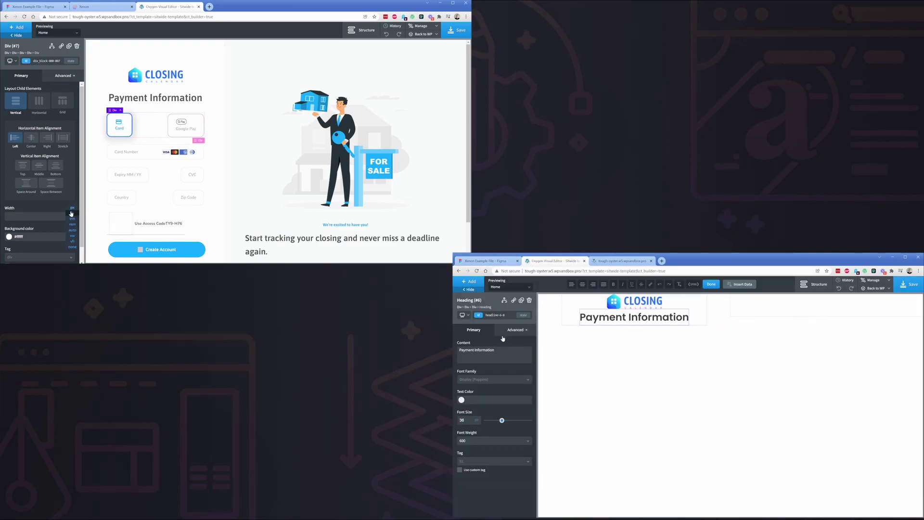
left_click(504, 332)
left_click(510, 362)
type("20")
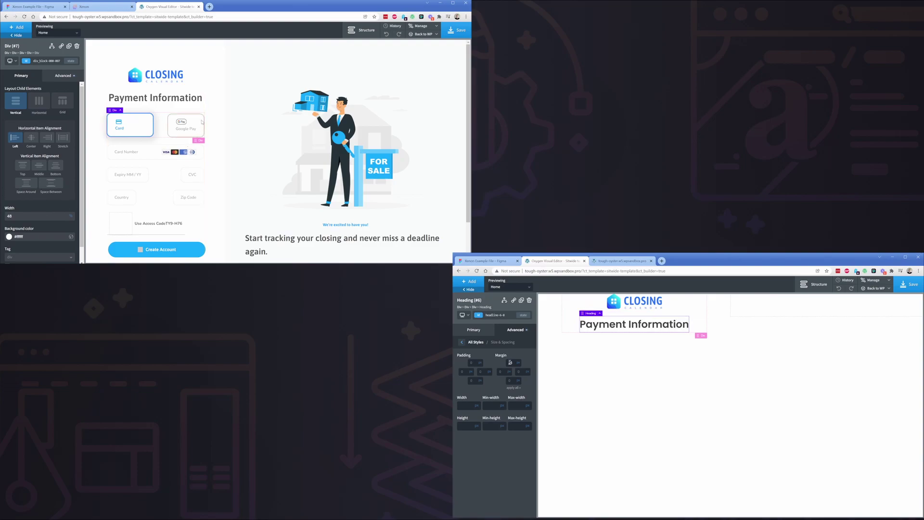
left_click(469, 282)
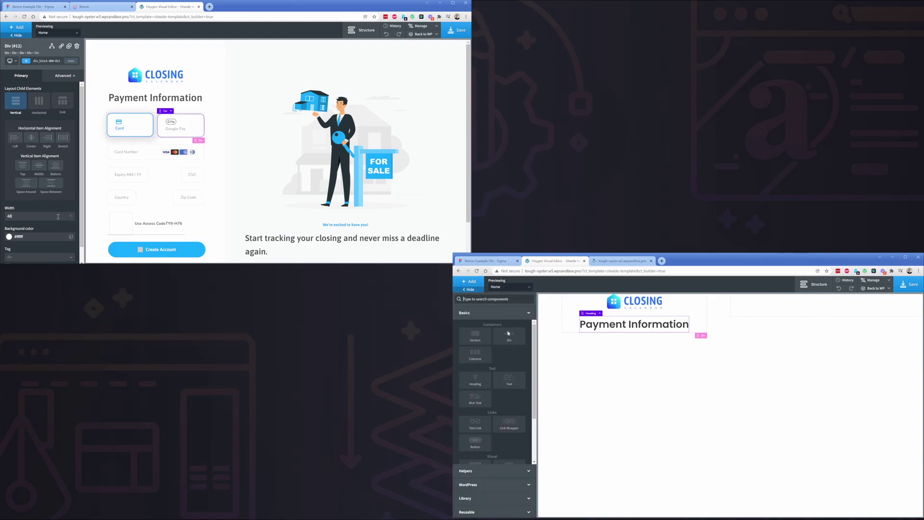
left_click(514, 344)
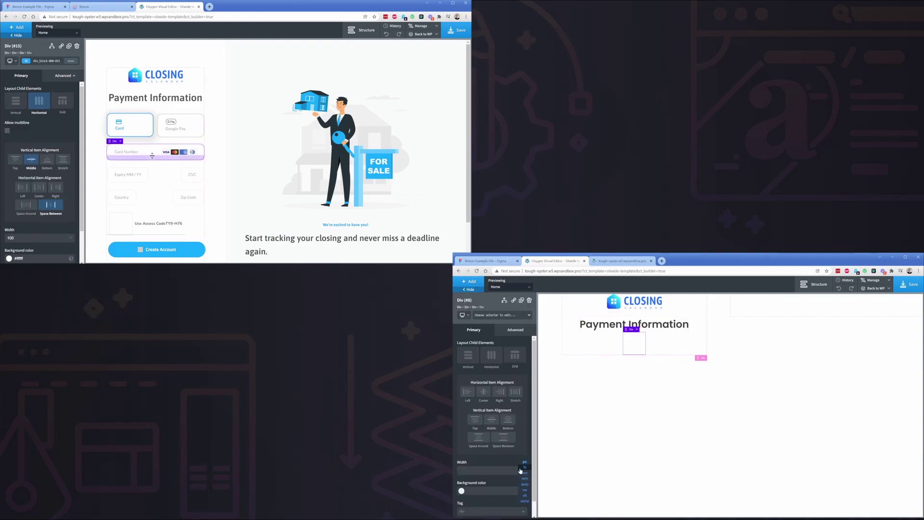
Set the new div's width to 100 and its top margin to 20
left_click(508, 470)
type("100")
left_click(516, 330)
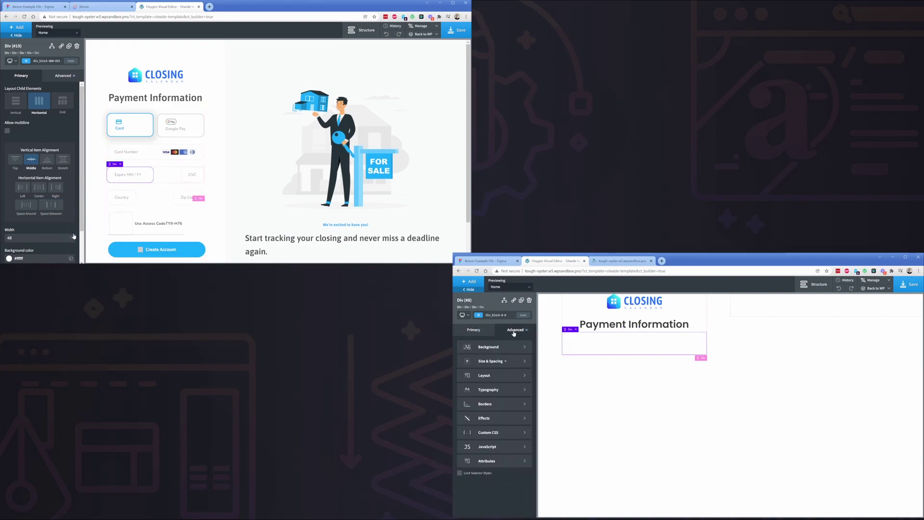
left_click(494, 361)
left_click(510, 362)
type("20")
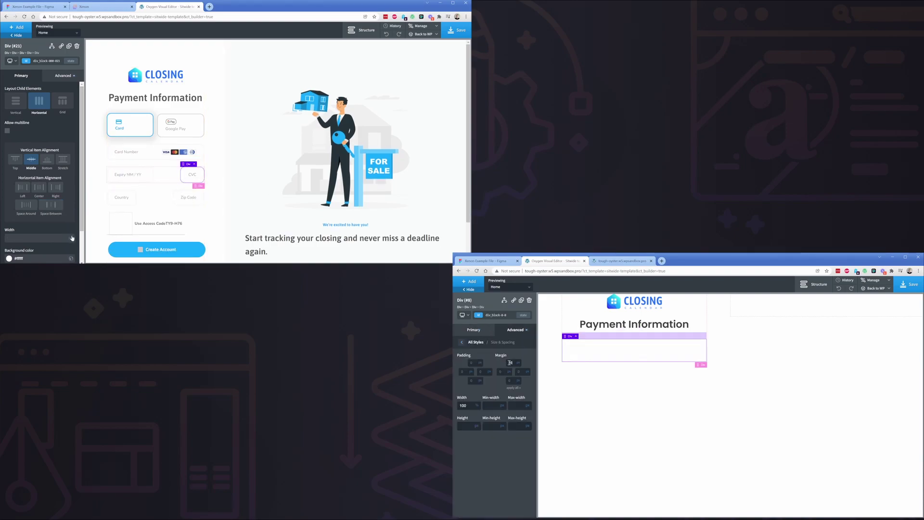
Add an inner div to the container and check the Card frame's size in Figma
left_click(469, 281)
left_click(513, 442)
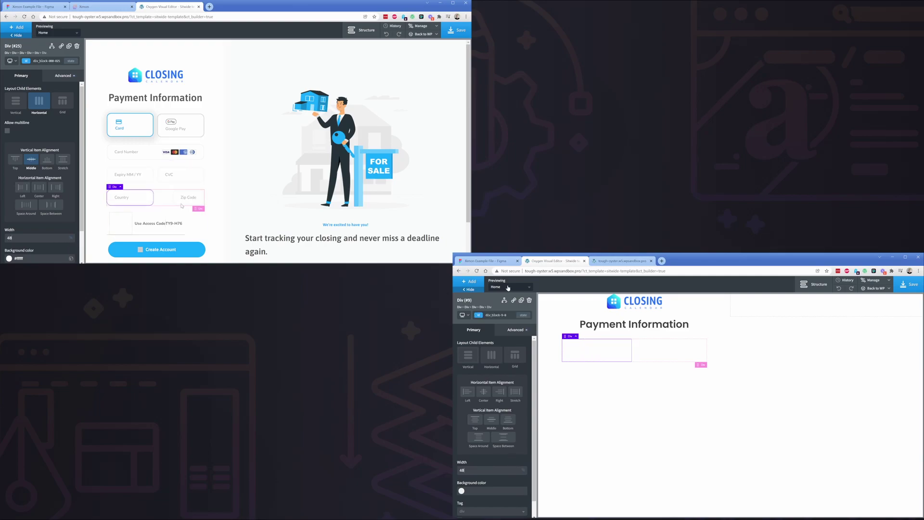
left_click(486, 261)
left_click(607, 380)
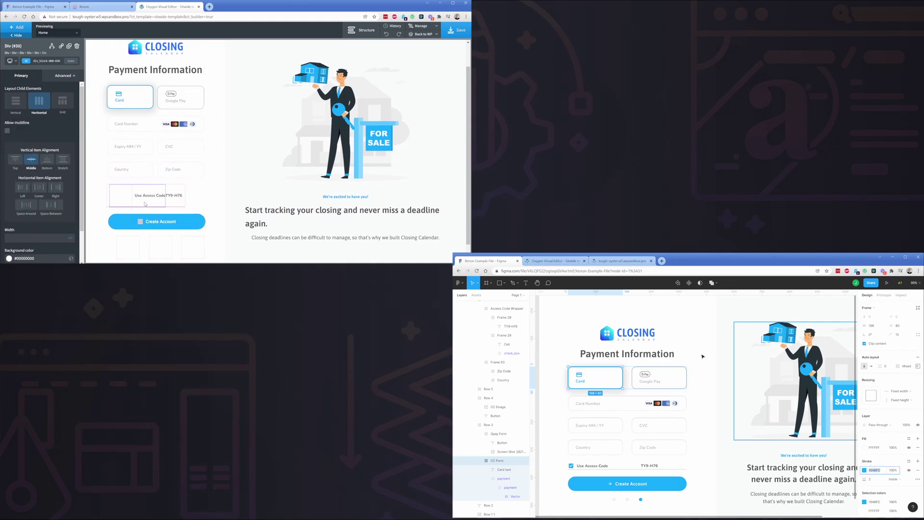
left_click(554, 260)
Give the inner Card div a solid border 2 wide
left_click(514, 334)
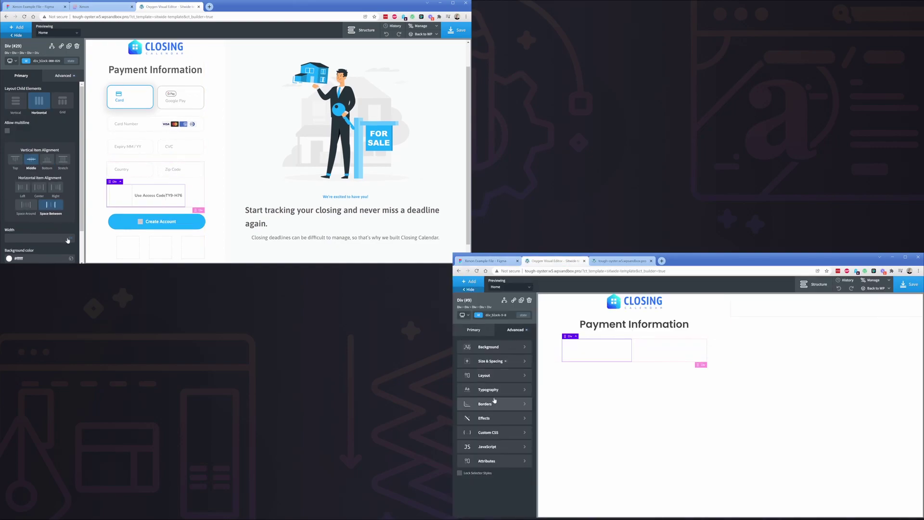
left_click(495, 404)
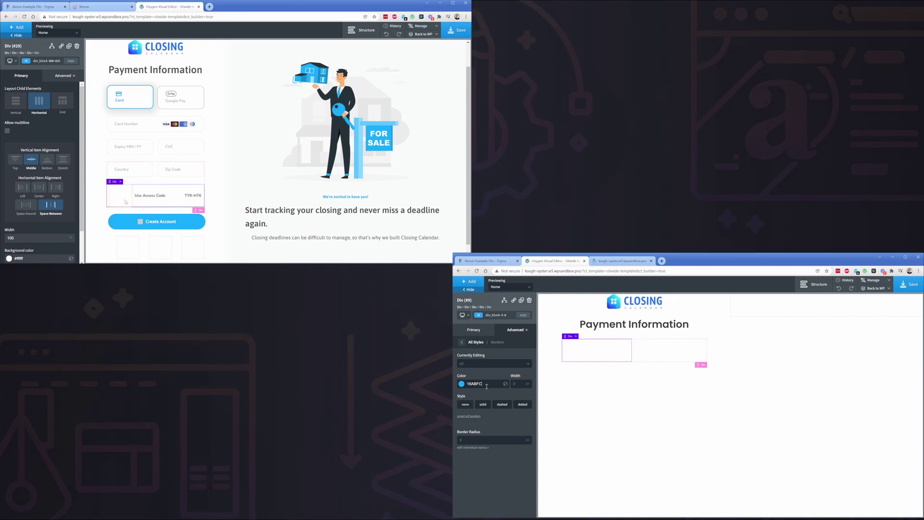
left_click(517, 384)
type("2")
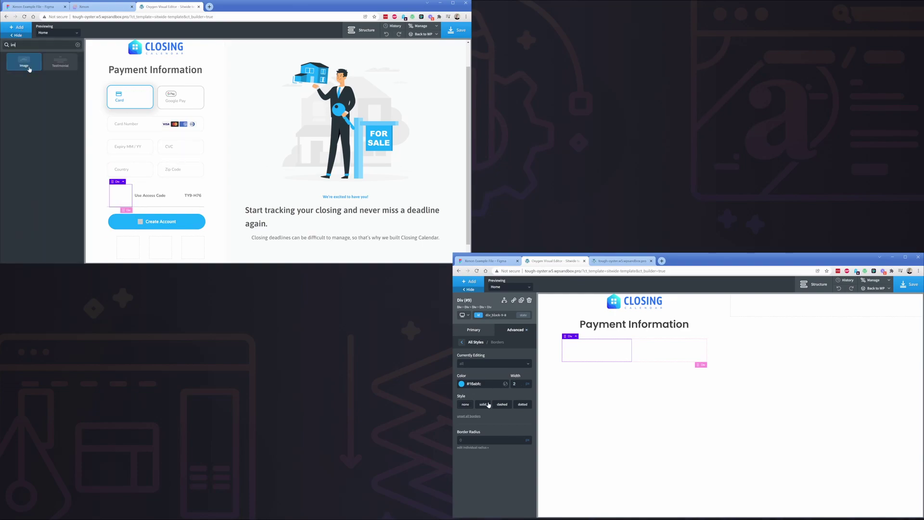
left_click(483, 405)
Check the Card's styling and drop shadow values in the Figma design
left_click(503, 264)
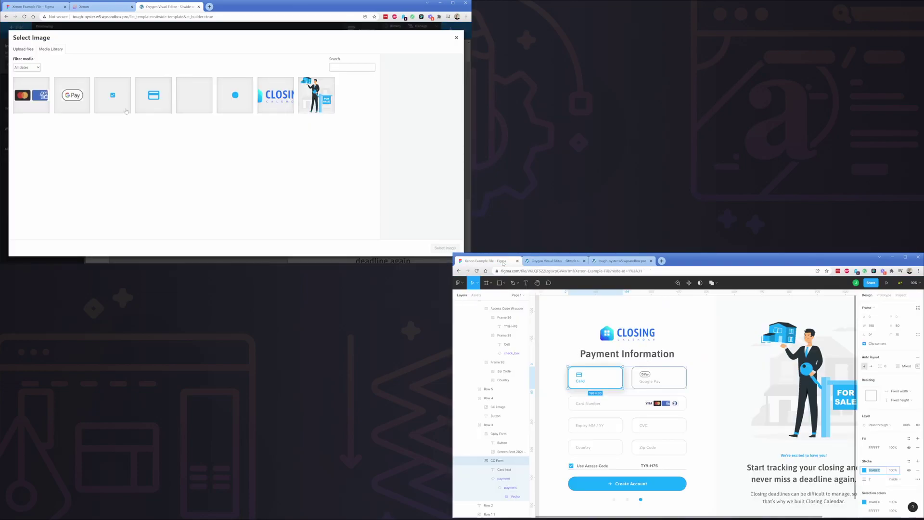
left_click(537, 264)
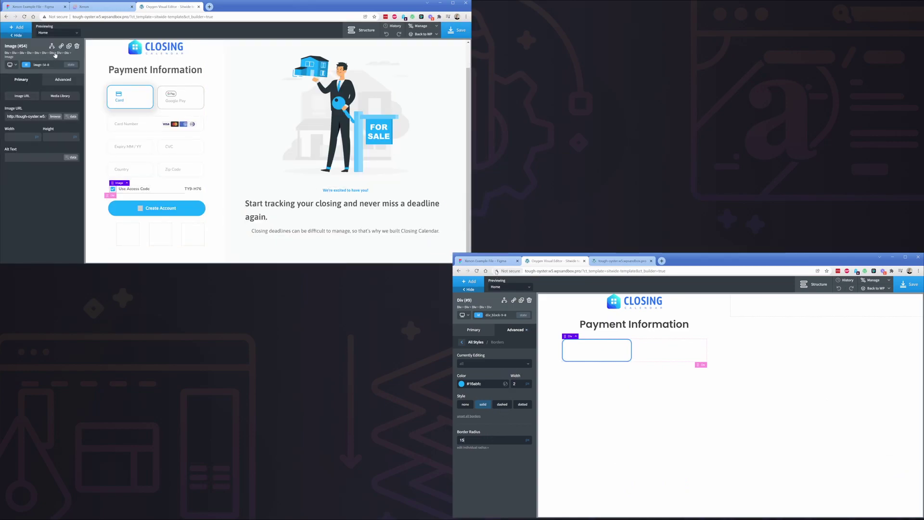
left_click(491, 262)
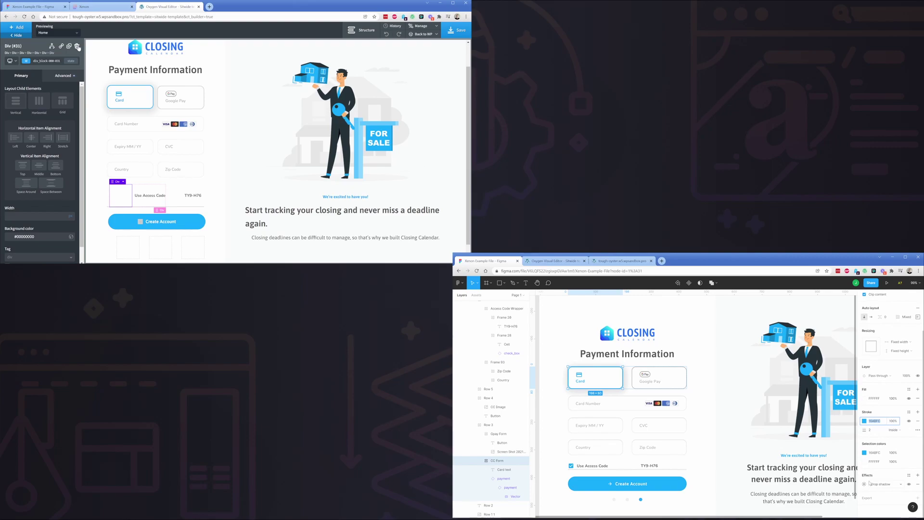
left_click(864, 484)
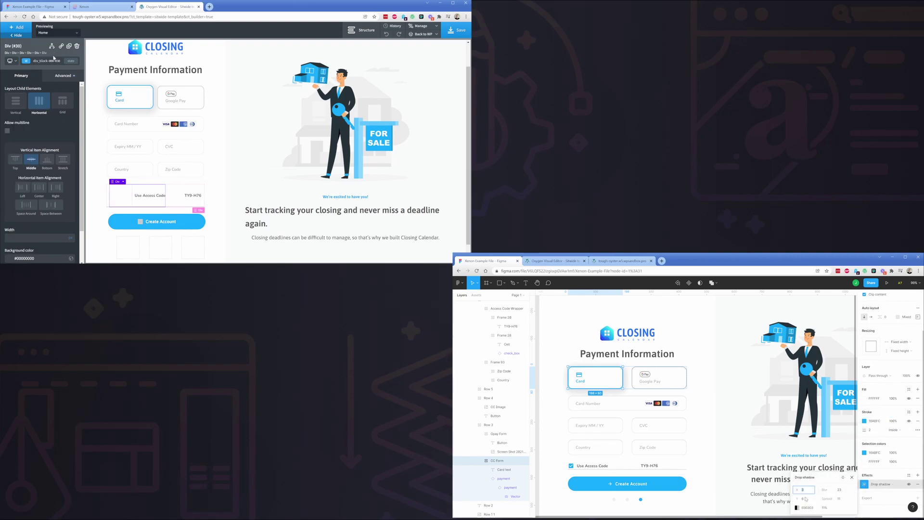
left_click(552, 262)
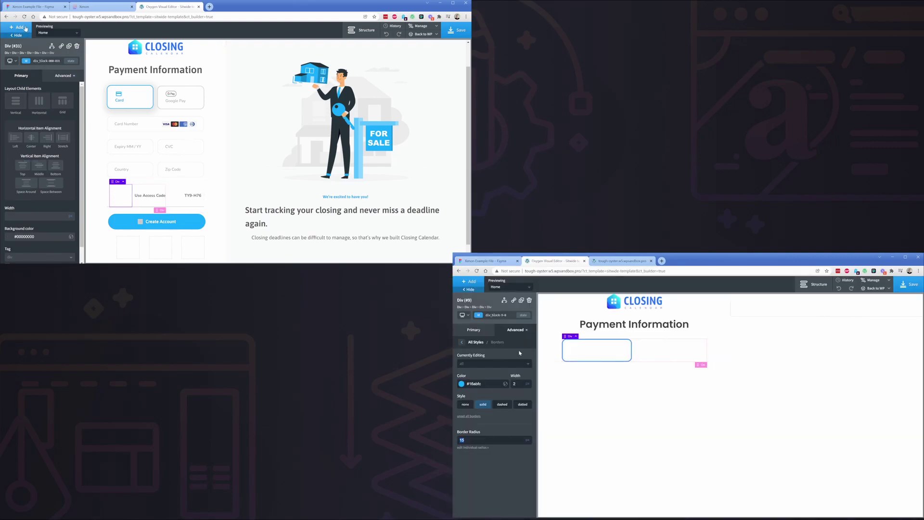
left_click(461, 342)
Add a box shadow to the Card div with a lower-opacity colour, blur 23 and spread 11
left_click(486, 419)
left_click(481, 400)
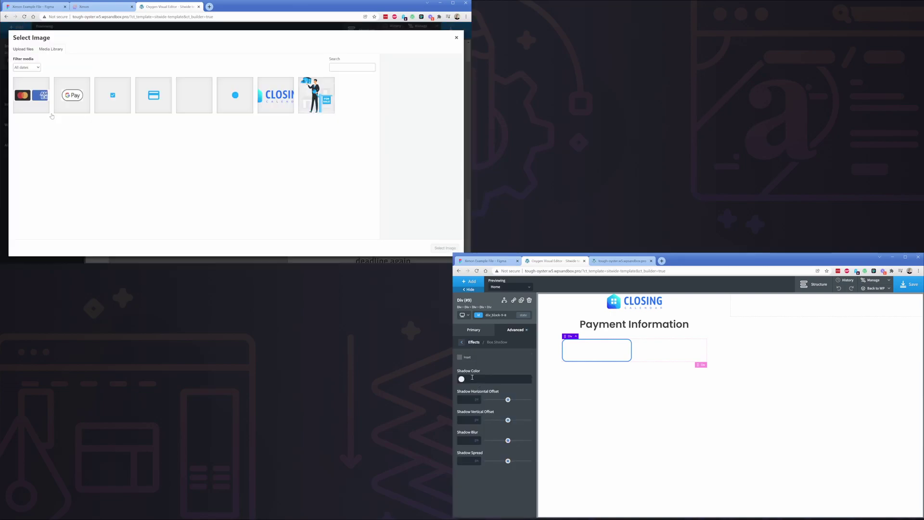
left_click(473, 379)
left_click(470, 432)
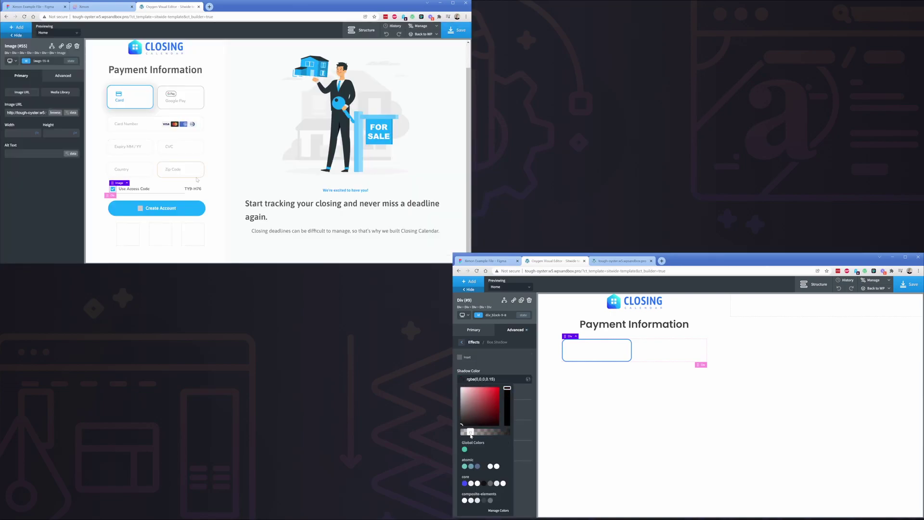
left_click(468, 397)
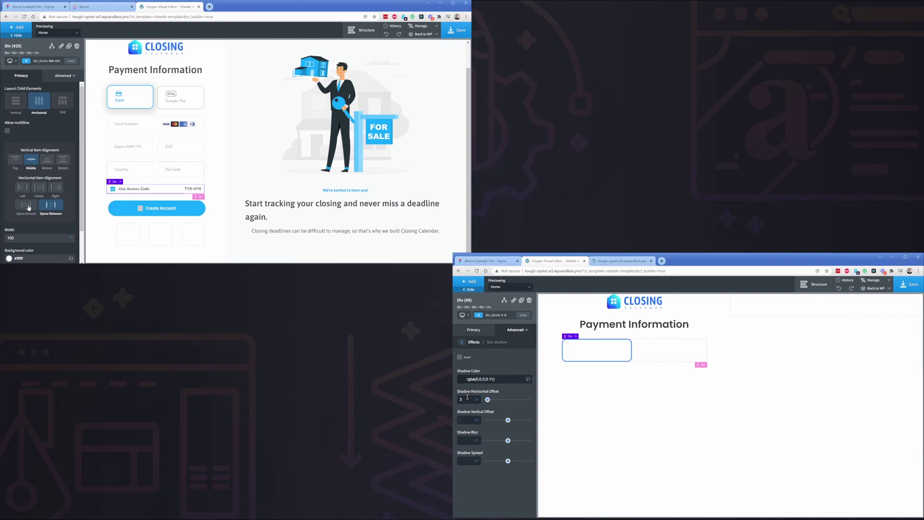
key("Tab")
type("23")
key("Tab")
key("Tab")
type("11")
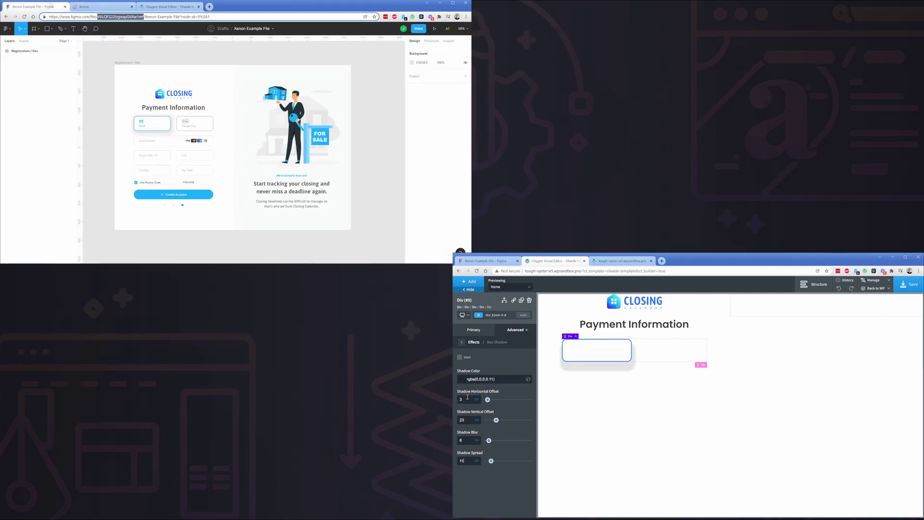
Compare against Figma, set the shadow's vertical offset to 6, and select the parent container
left_click(489, 262)
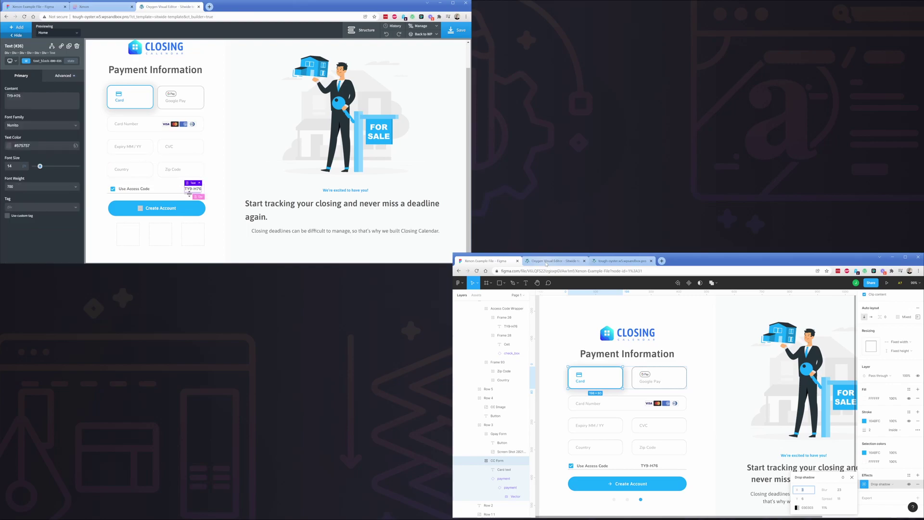
left_click(549, 262)
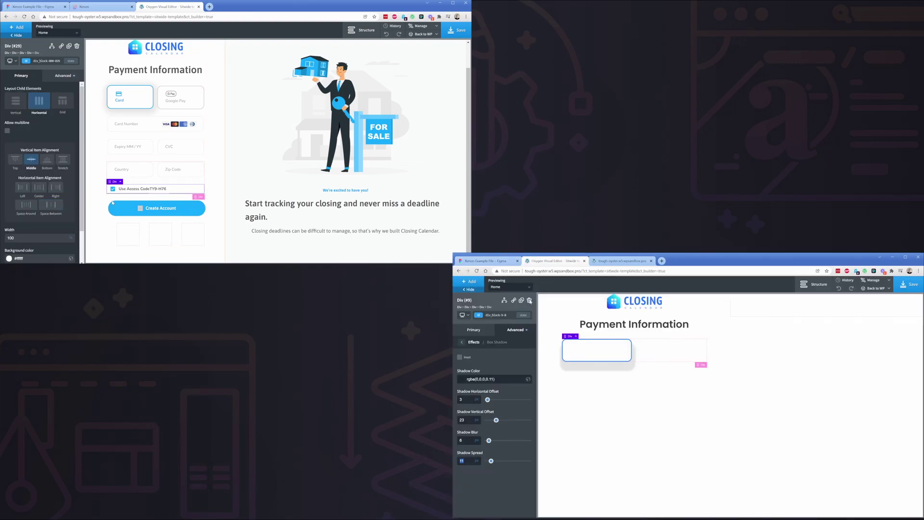
type("6")
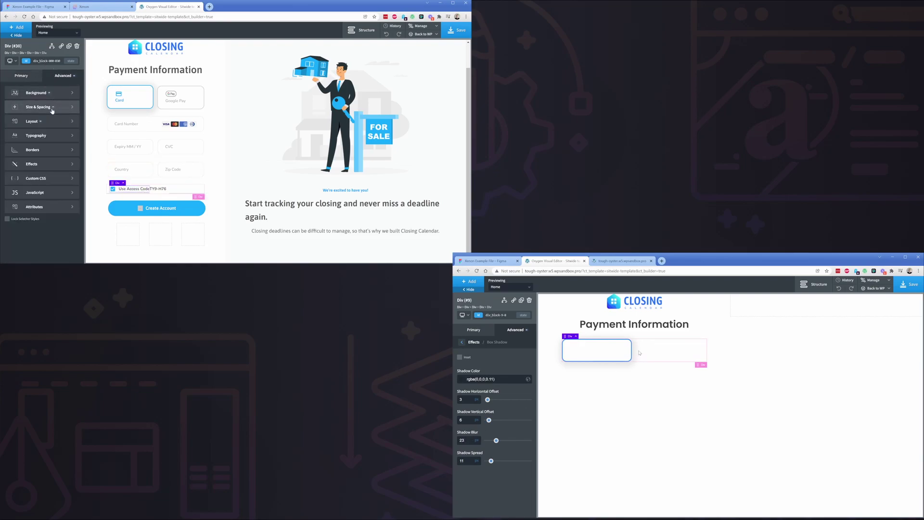
left_click(660, 354)
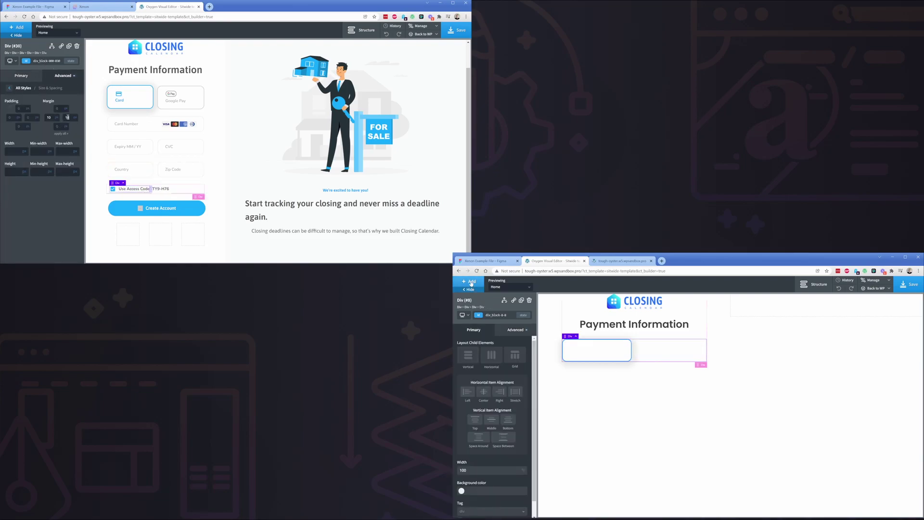
Select the inner Card box and inspect the card icon layer in Figma
left_click(610, 360)
left_click(503, 263)
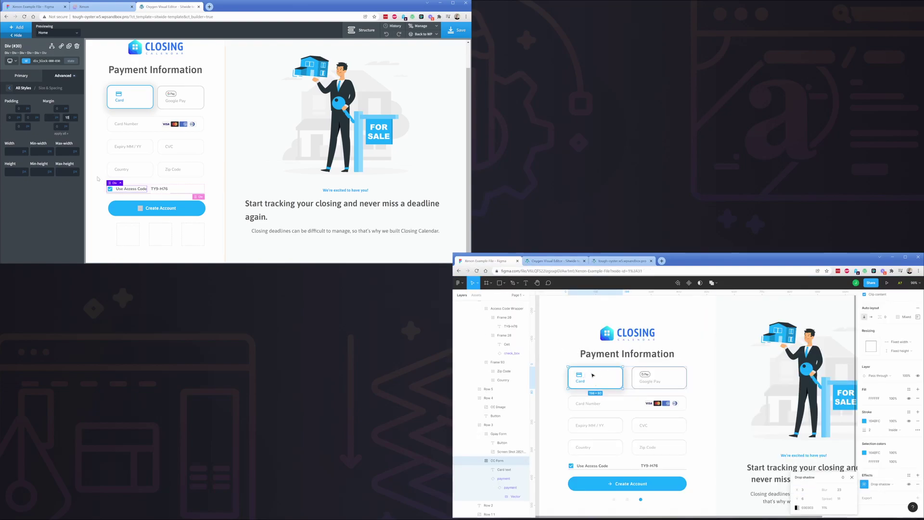
double_click(581, 372)
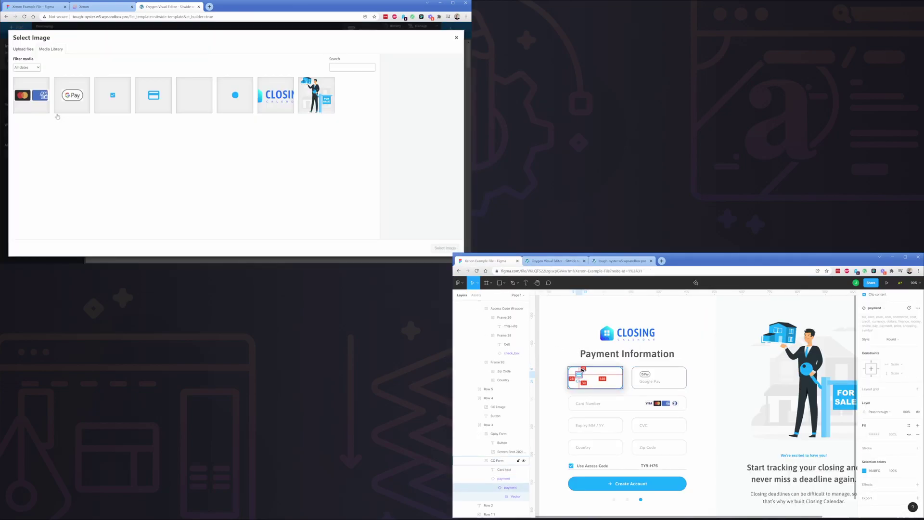
left_click(554, 260)
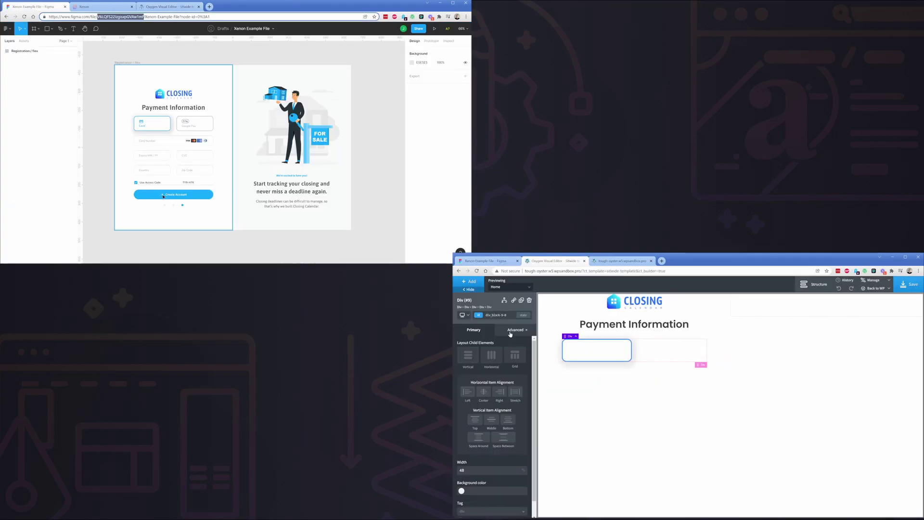
Set the Card box padding to 17 top and bottom and 28 on the left
left_click(493, 361)
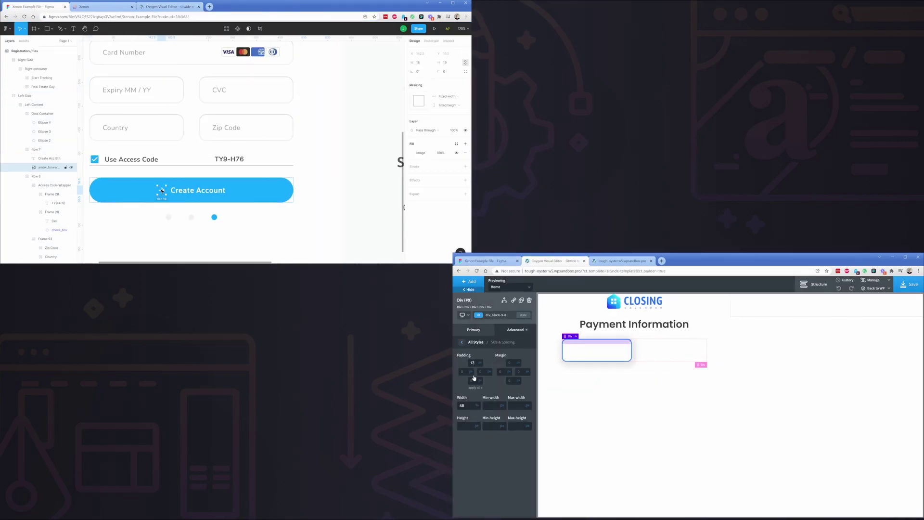
left_click(472, 380)
type("17")
key("Tab")
type("28")
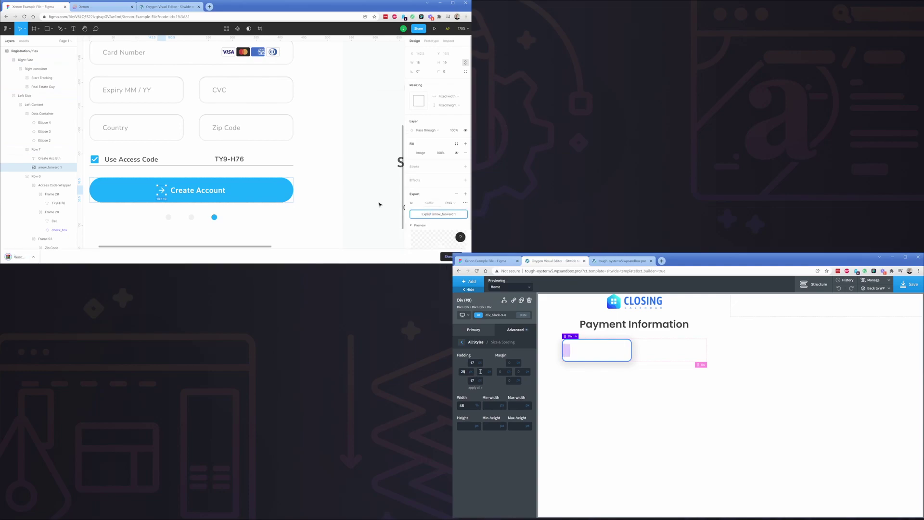
Insert the card icon image from the Media Library into the Card box at width 24
left_click(469, 281)
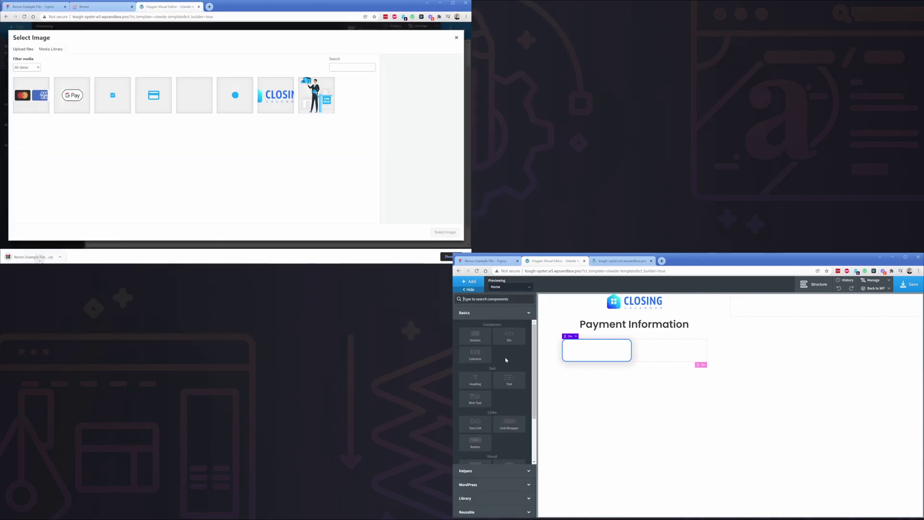
scroll(506, 361, "down", 5)
left_click(508, 356)
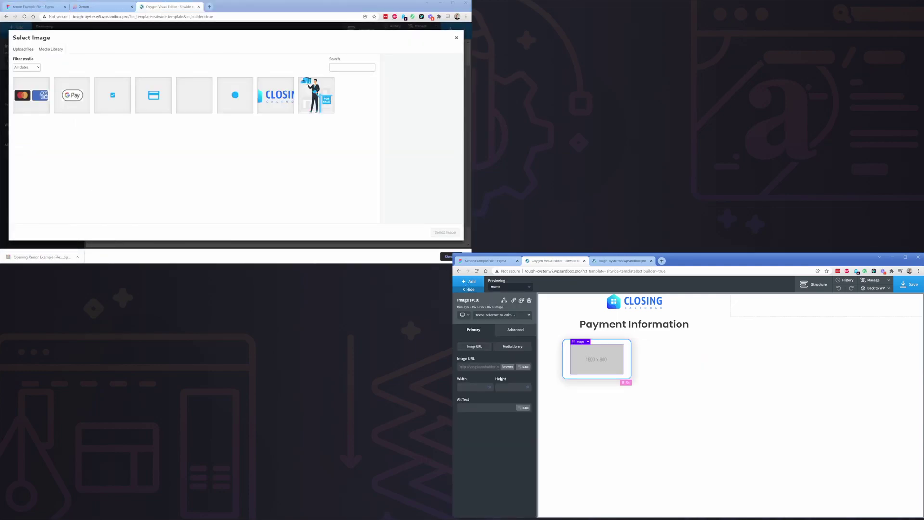
left_click(519, 366)
left_click(647, 349)
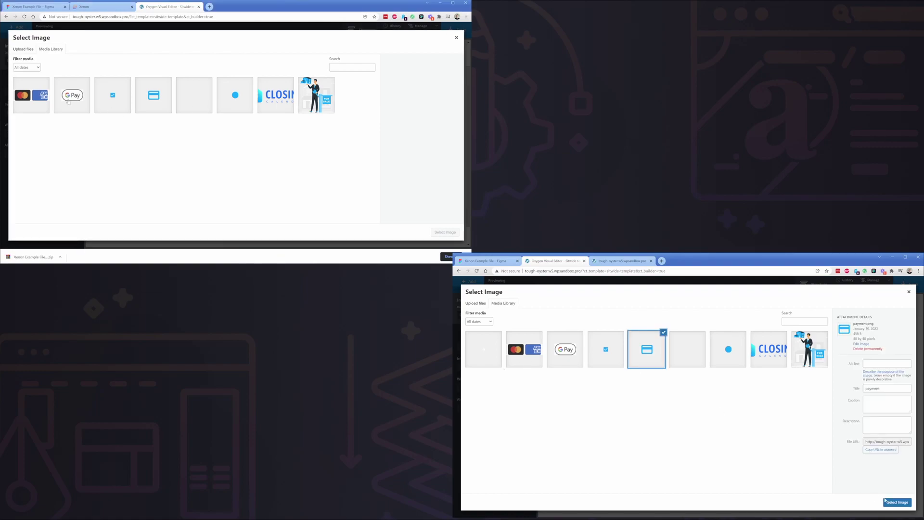
left_click(898, 502)
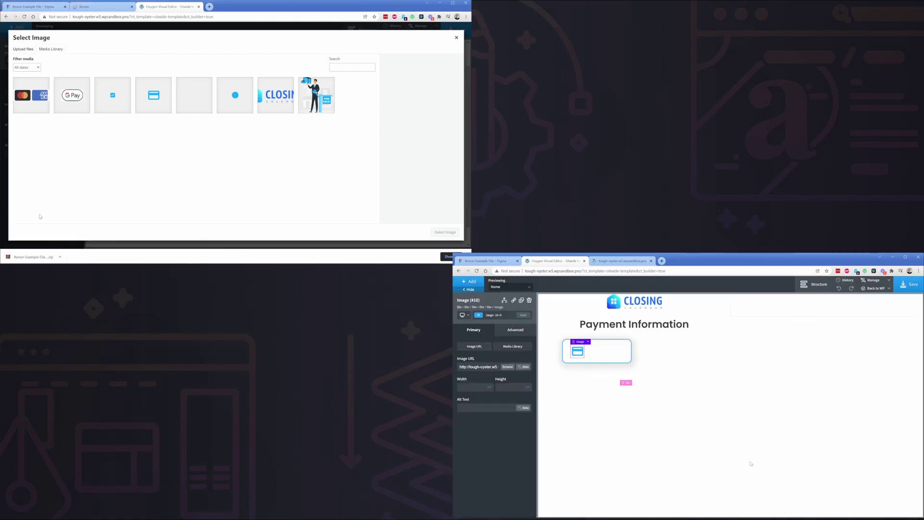
left_click(474, 387)
type("24")
Add a text block reading 'Card' inside the Card box, matching the Figma label
left_click(469, 281)
left_click(509, 382)
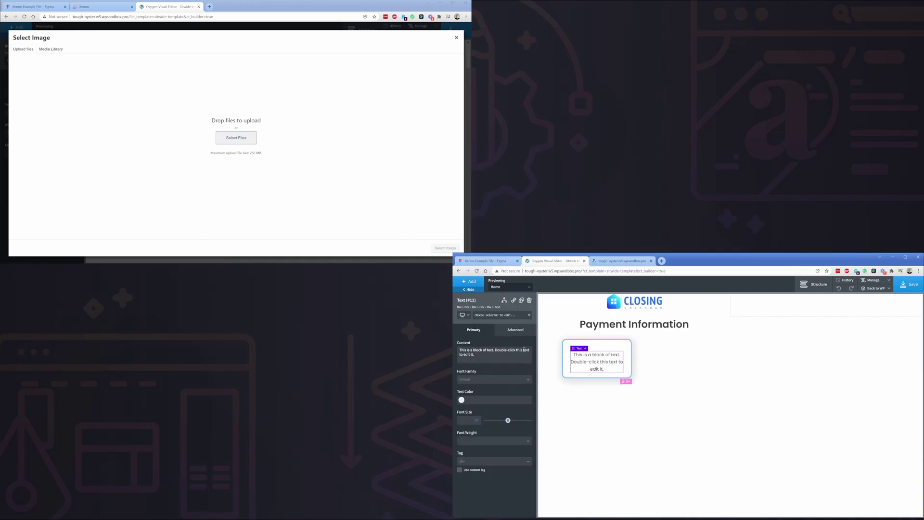
key("ctrl+1")
left_click(582, 384)
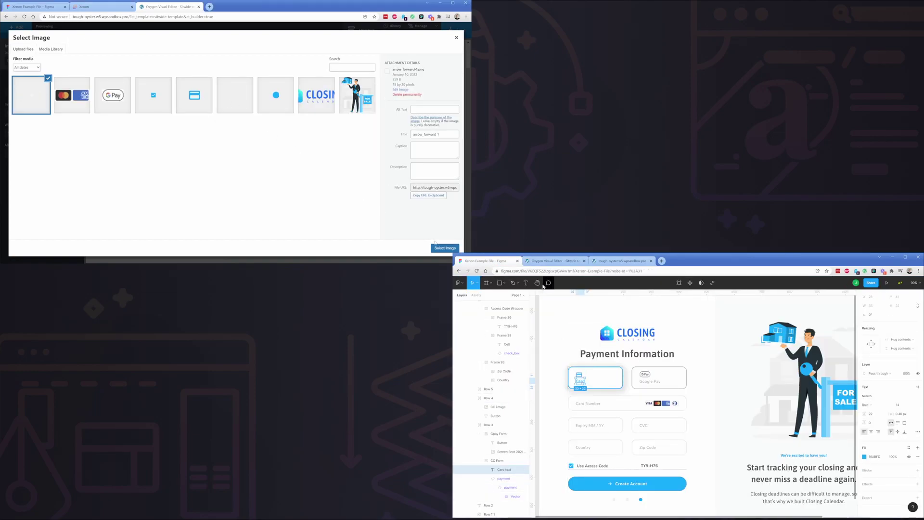
left_click(545, 263)
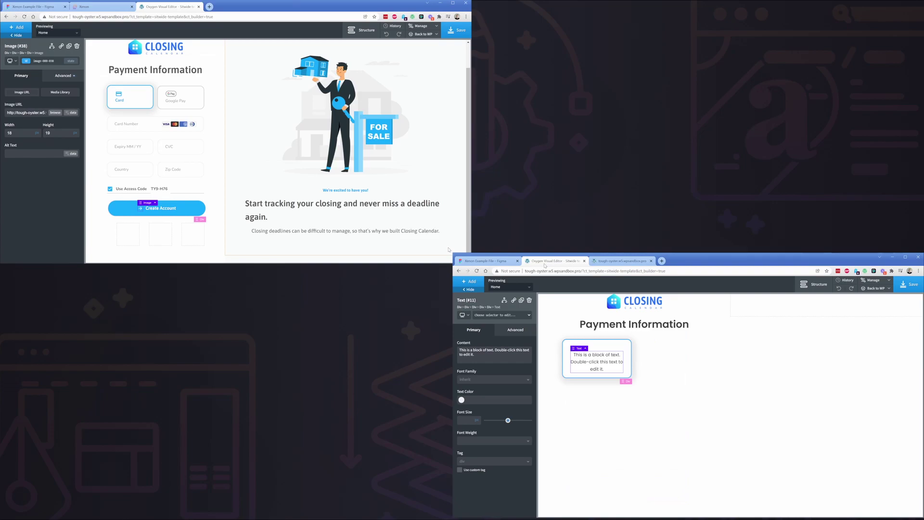
double_click(592, 362)
type("Car")
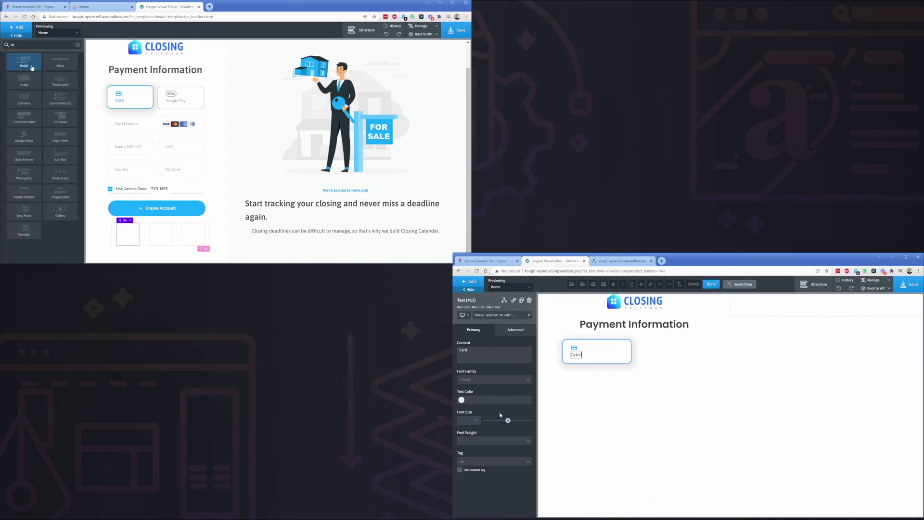
type("d")
Colour the Card text with the global blue
left_click(494, 399)
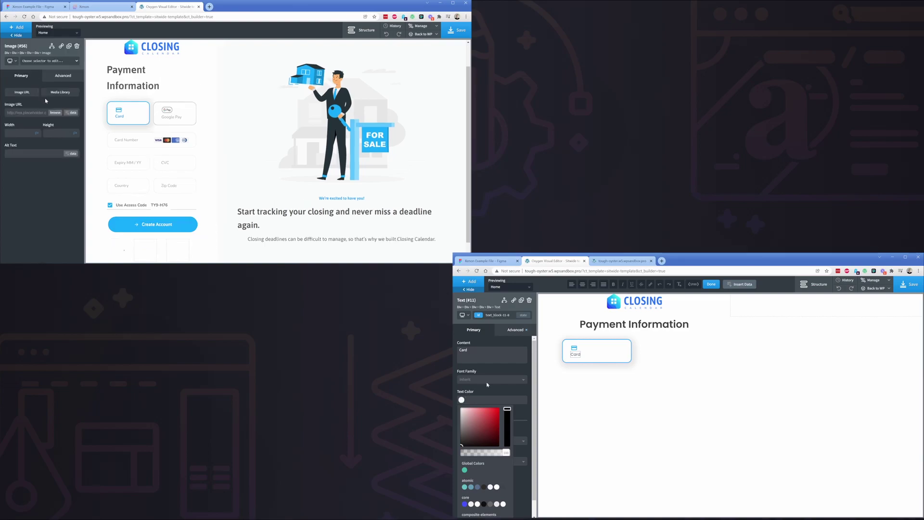
left_click(611, 355)
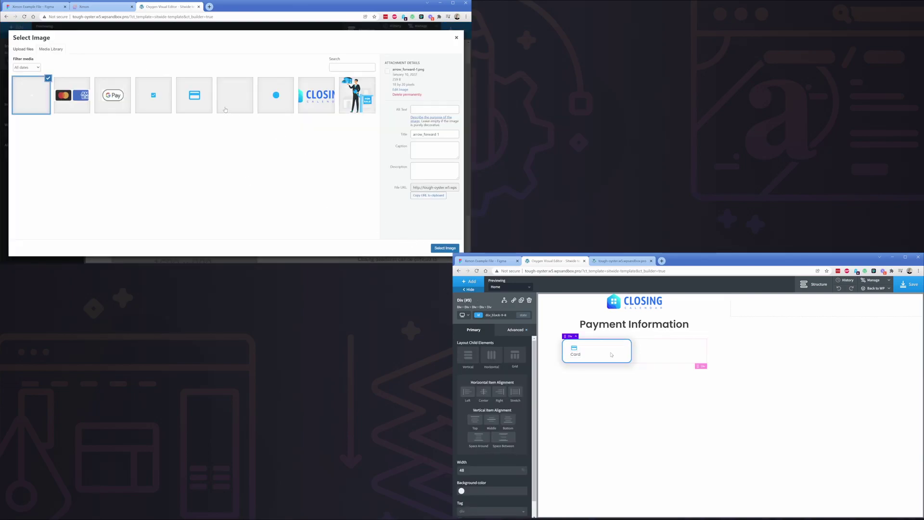
left_click(577, 355)
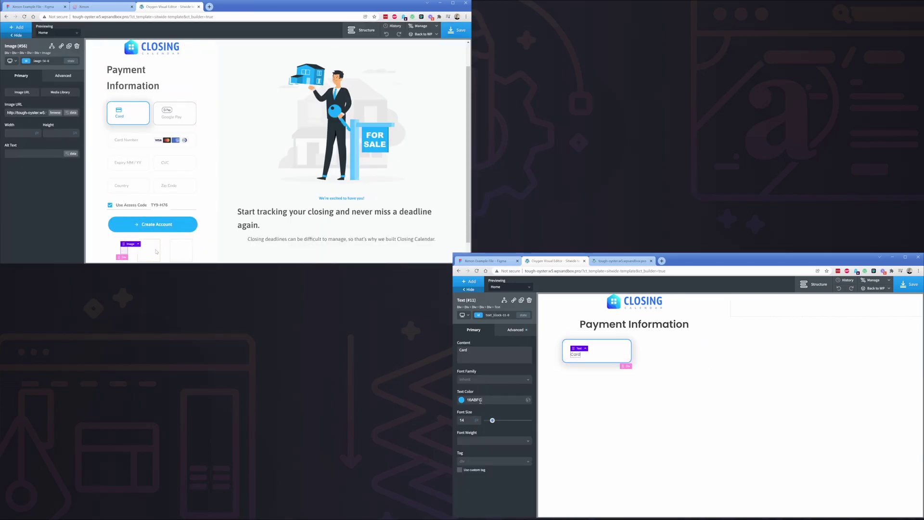
left_click(872, 297)
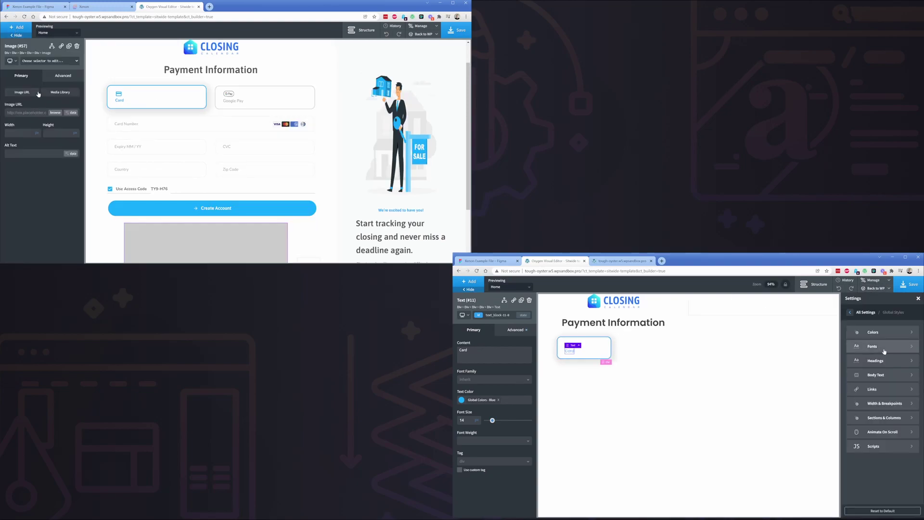
Choose Nunito as the global display font
left_click(884, 351)
left_click(876, 337)
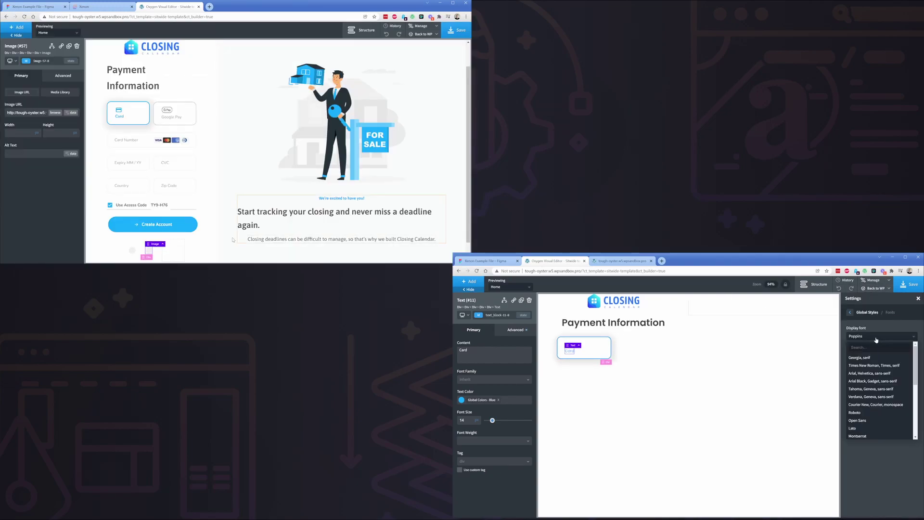
type("nun")
left_click(859, 365)
left_click(866, 336)
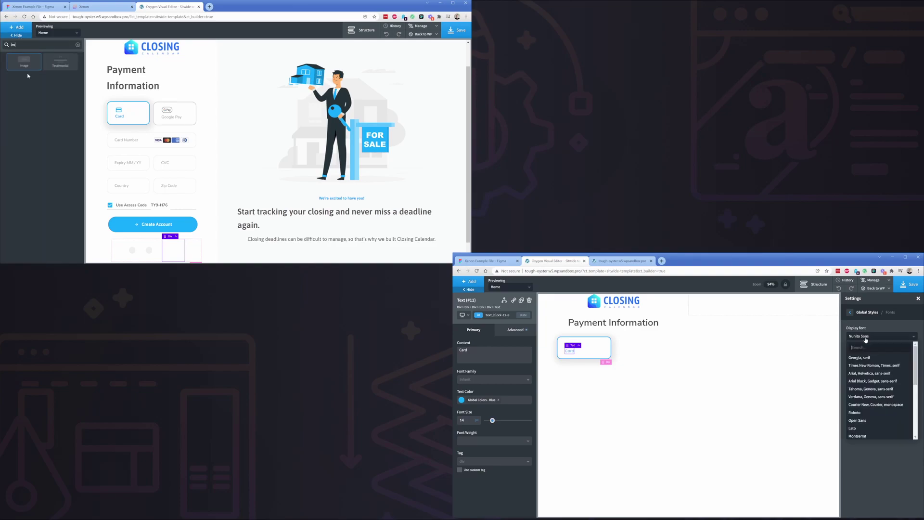
type("nun")
left_click(855, 357)
Set the global text font to Nunito as well
left_click(881, 361)
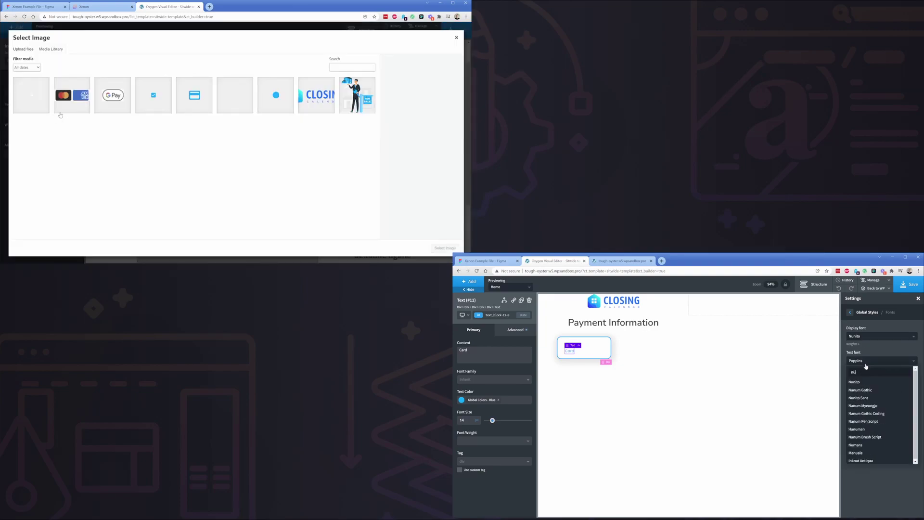
type("nun")
left_click(863, 382)
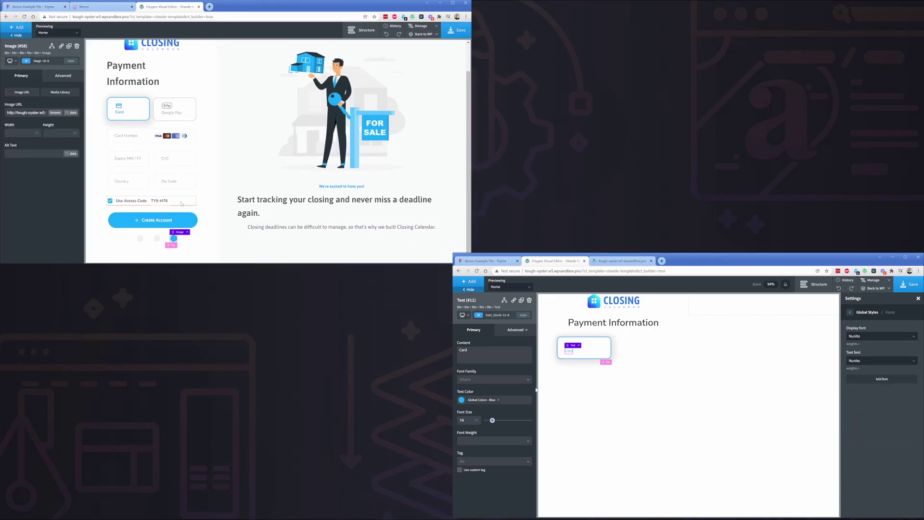
left_click(490, 441)
Set the Card label's font weight to 700, check its Typography settings, and select the Card box
left_click(484, 501)
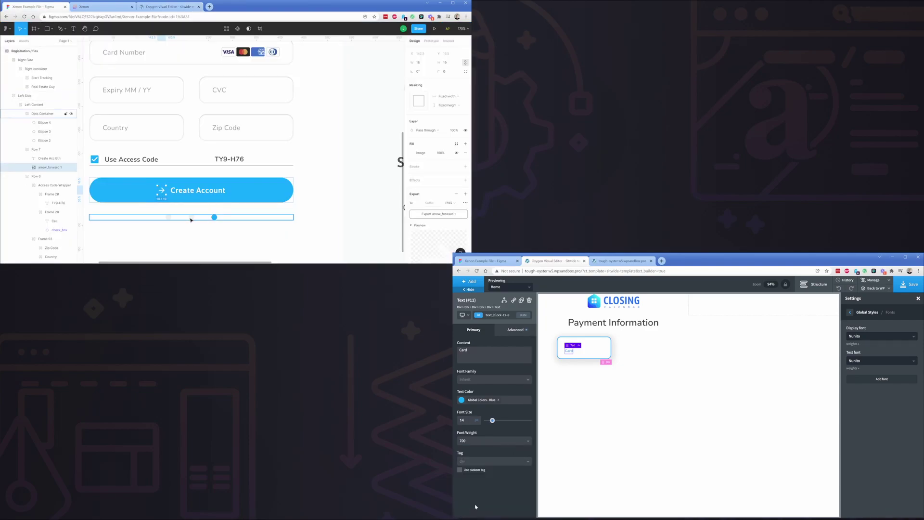
left_click(493, 262)
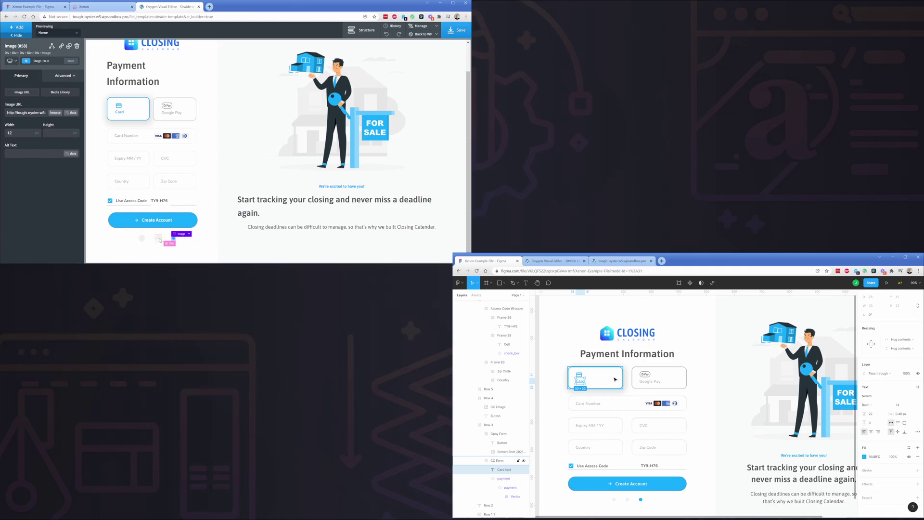
left_click(553, 261)
left_click(516, 330)
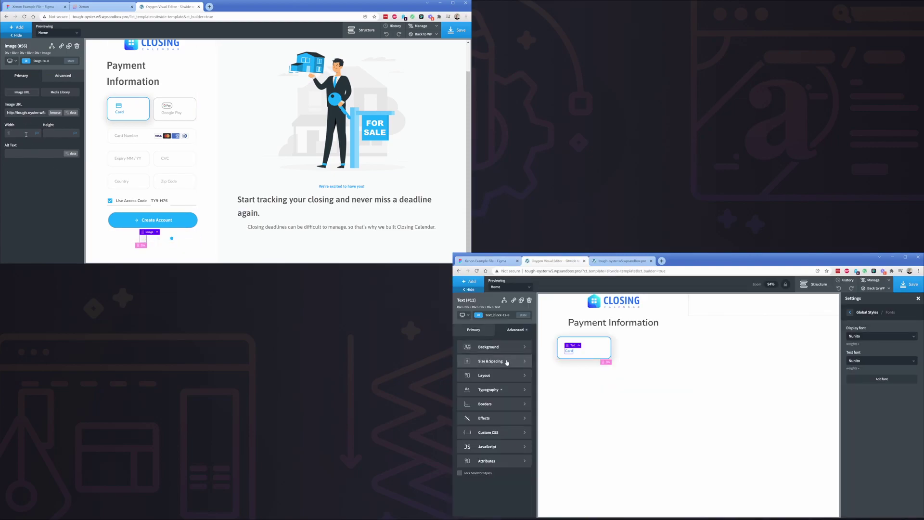
left_click(504, 386)
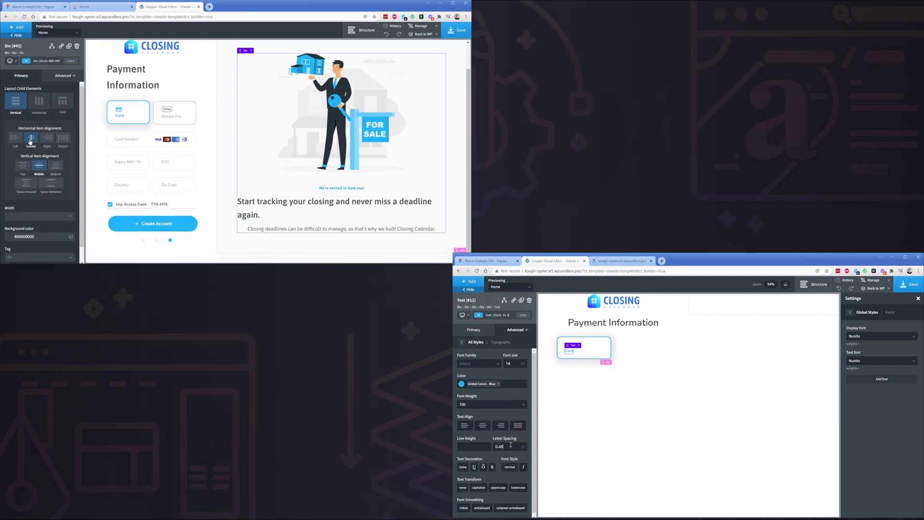
left_click(595, 352)
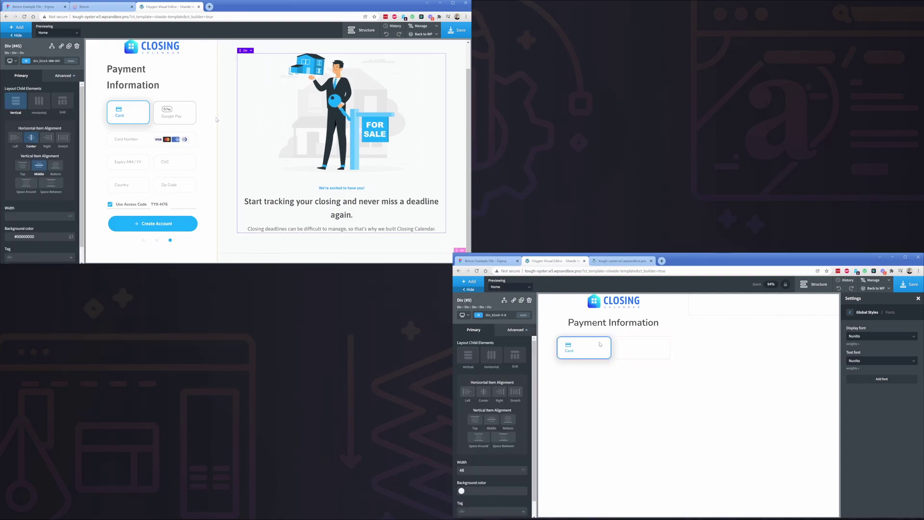
Add an empty Div beside Card in a horizontal row, referencing Figma's Gpay Form frame
left_click(469, 282)
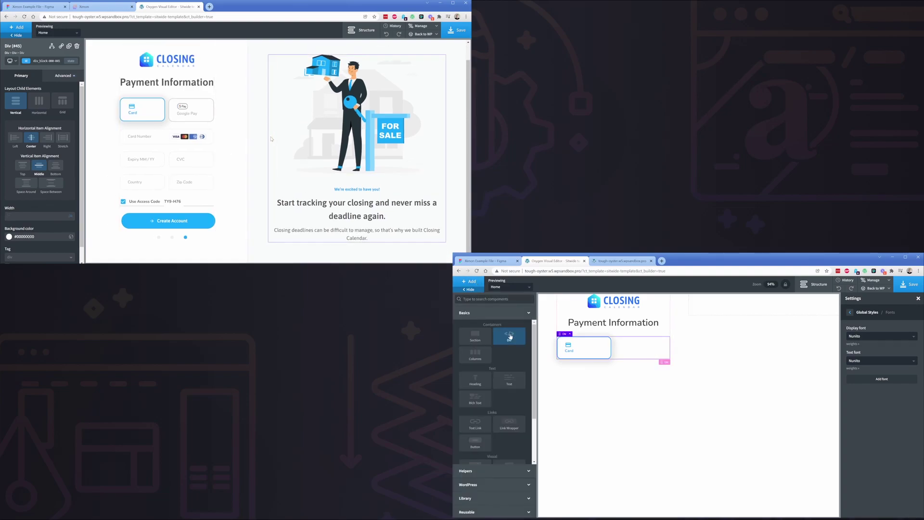
left_click(523, 341)
left_click(641, 366)
left_click(491, 355)
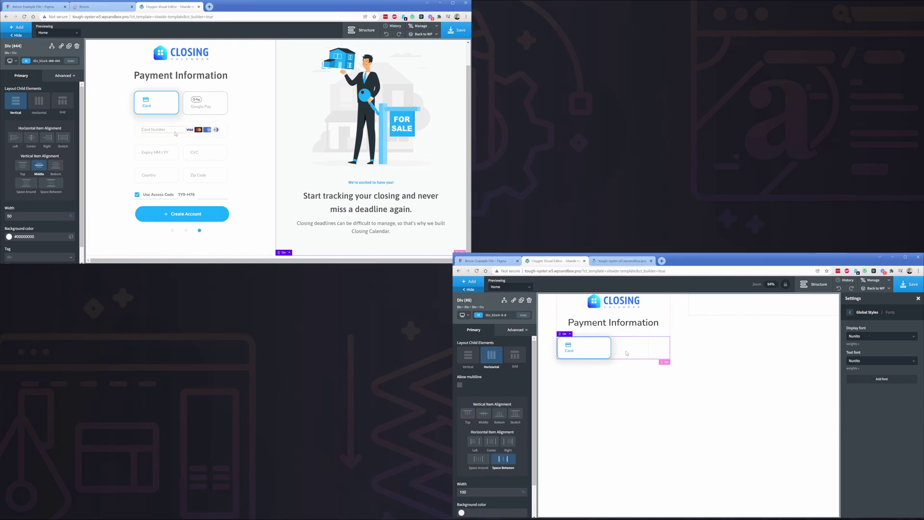
left_click(655, 350)
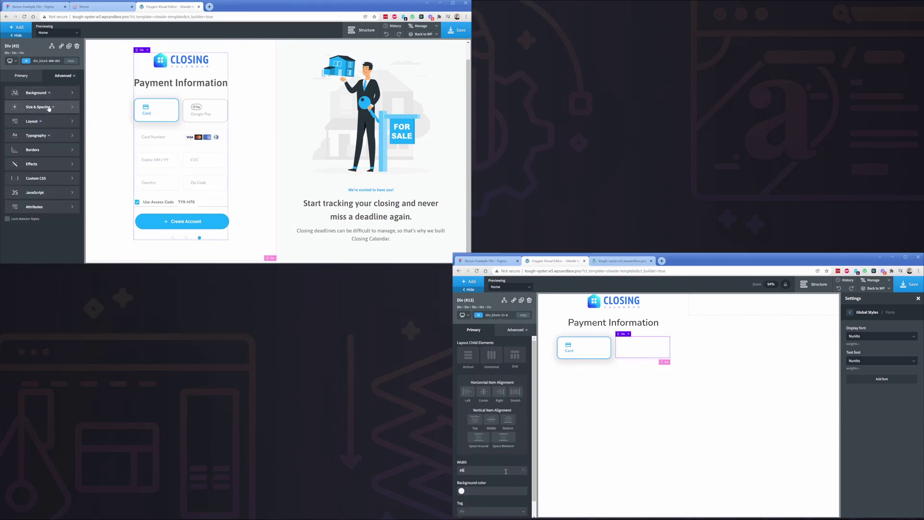
left_click(486, 261)
left_click(660, 380)
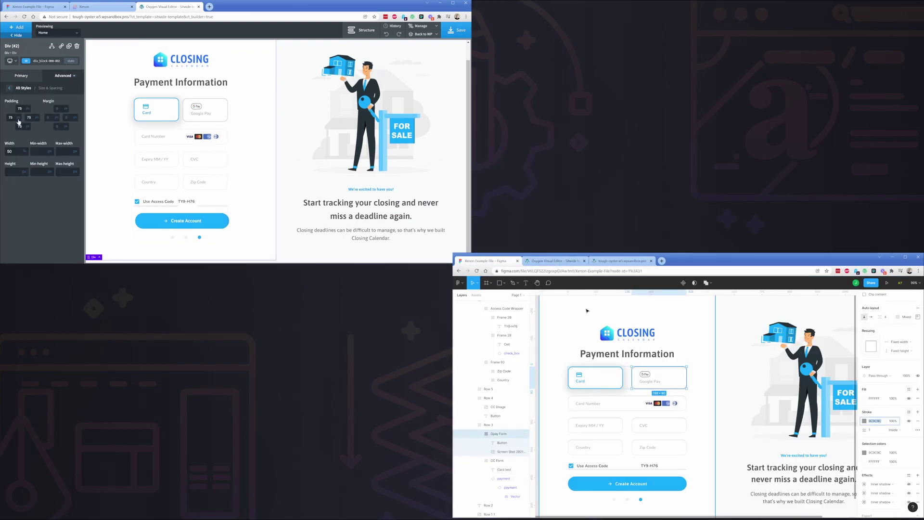
Give the new box a solid 1px border in 9C9C9C grey
left_click(546, 261)
left_click(515, 330)
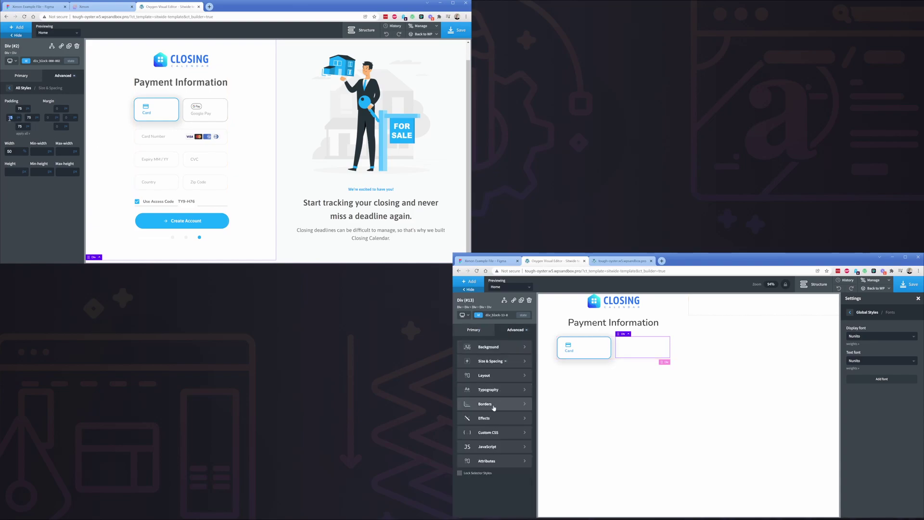
left_click(494, 411)
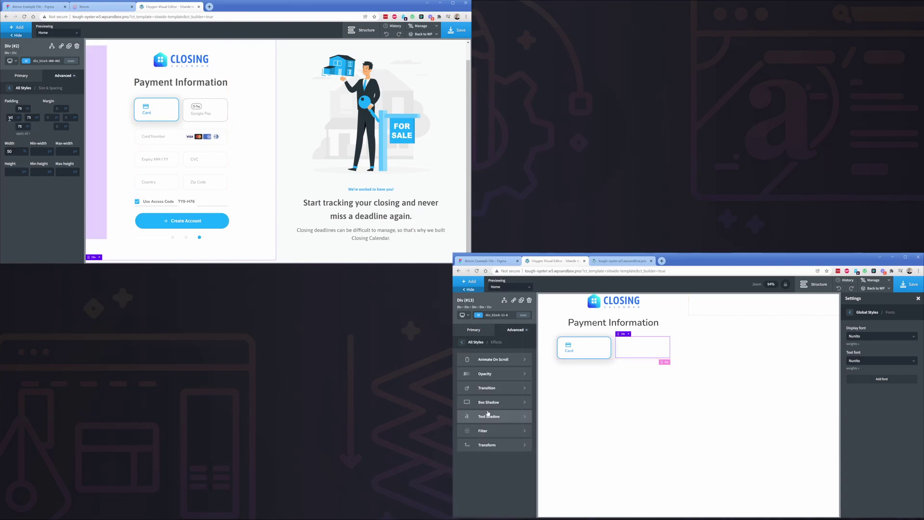
left_click(462, 342)
left_click(486, 416)
left_click(129, 126)
left_click(484, 384)
type("9C9C9C")
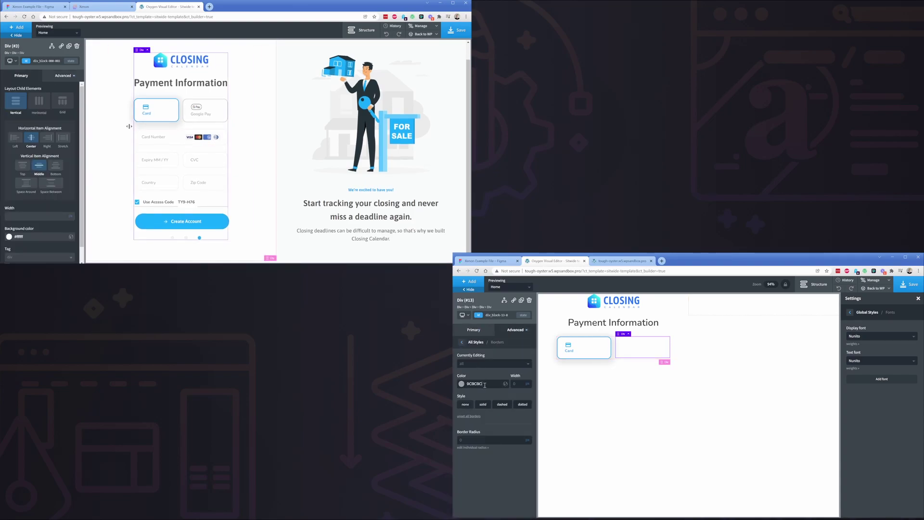
left_click(483, 405)
left_click(53, 216)
type("100")
left_click(462, 384)
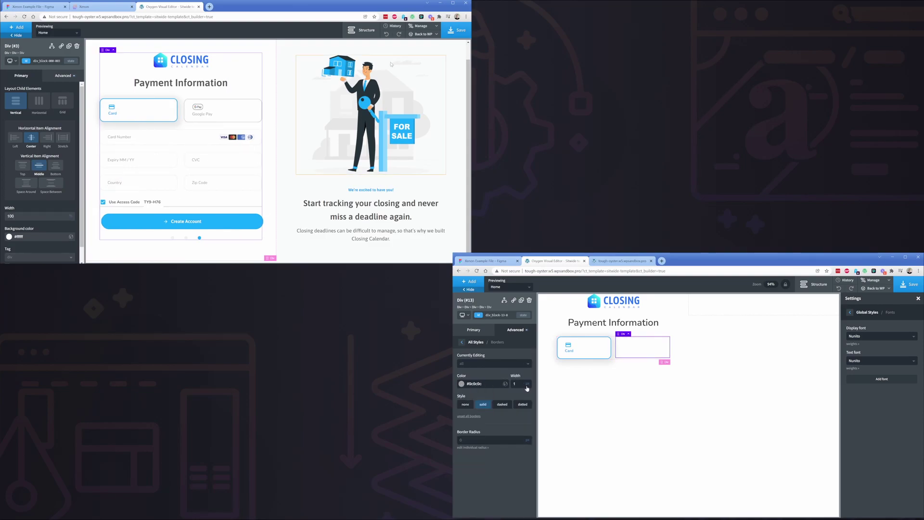
Save the grey as global colour 'Gray' and apply it to the border
left_click(505, 384)
left_click(457, 32)
type("Gray")
key("Return")
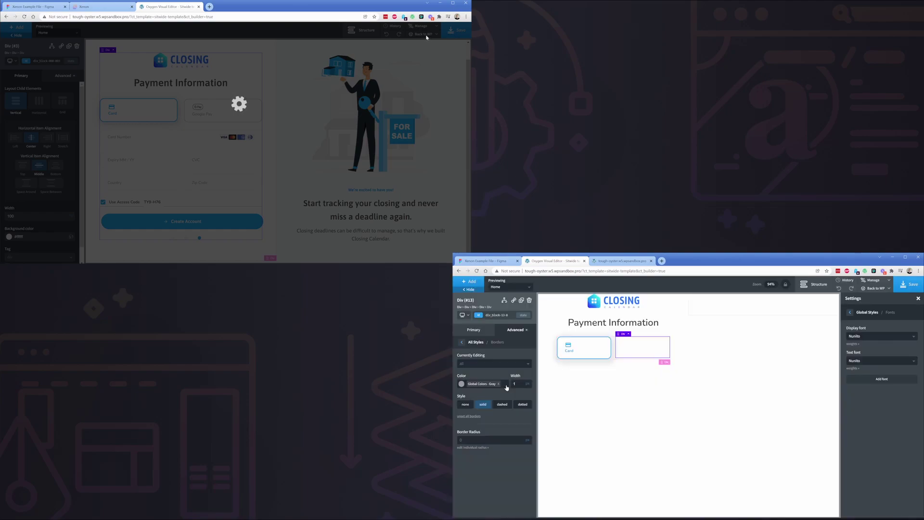
left_click(429, 36)
left_click(424, 52)
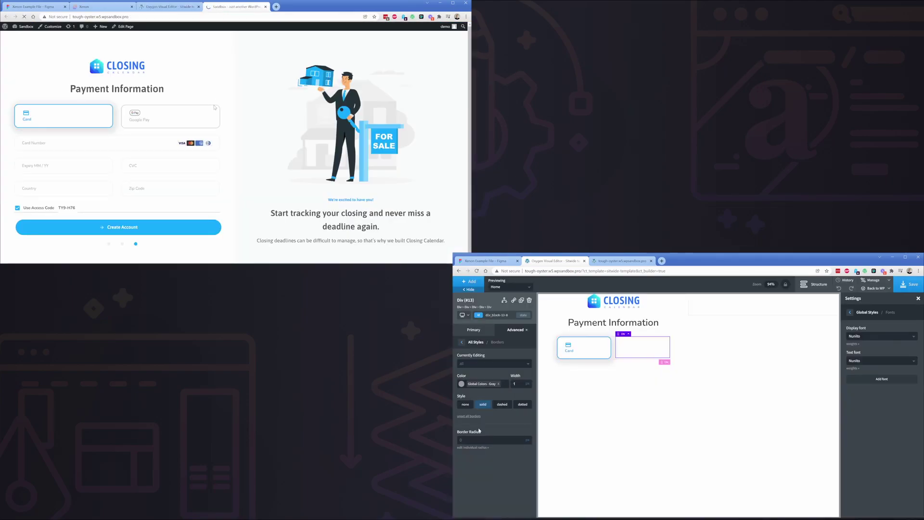
Set the box padding to 17 top/bottom and 28 left/right
left_click(462, 342)
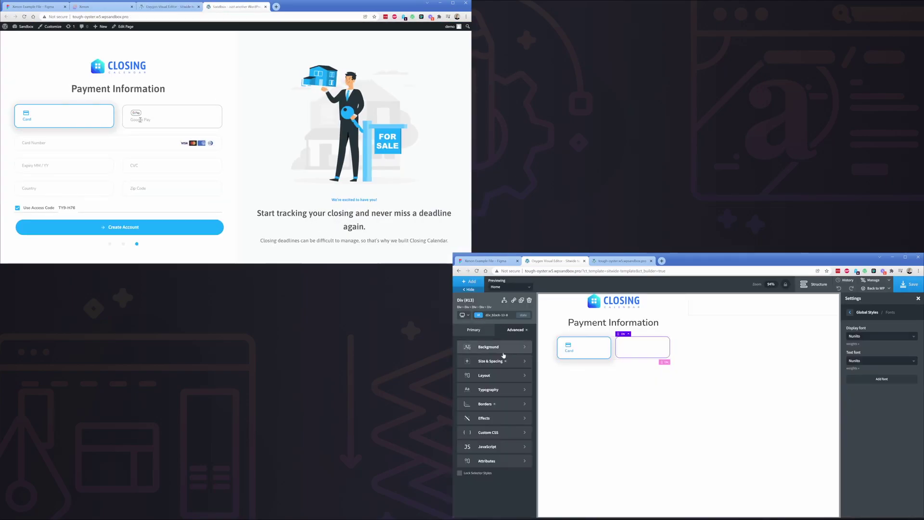
left_click(479, 367)
left_click(476, 381)
type("17")
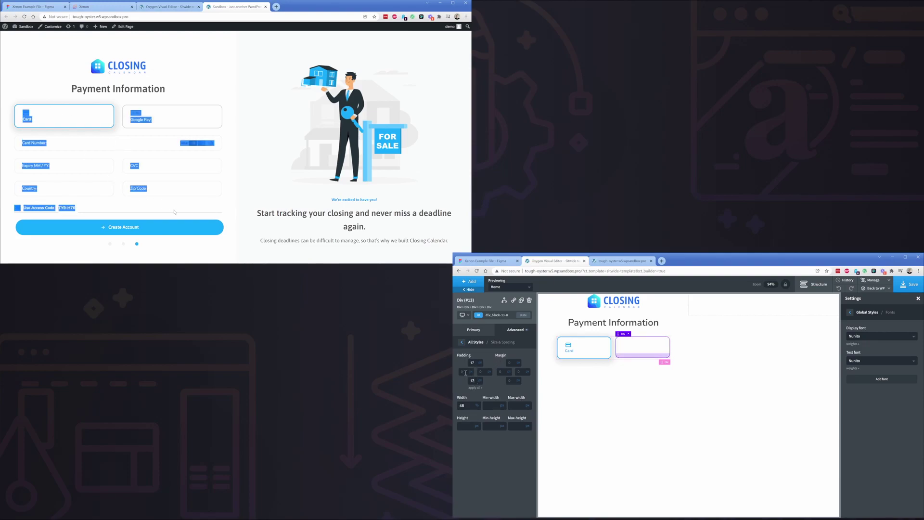
left_click(463, 371)
type("28")
left_click(481, 372)
Add a text block inside the second payment box, checking the Figma Google Pay label
type("2")
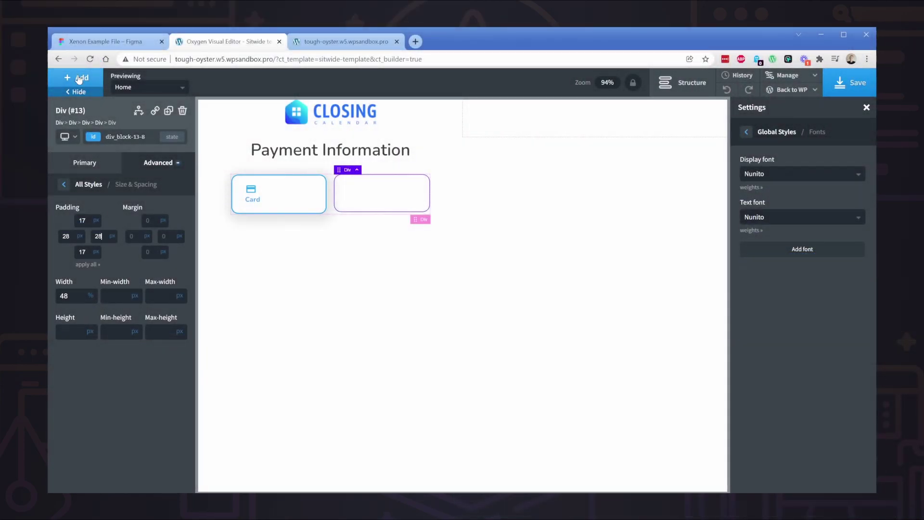
left_click(470, 281)
left_click(150, 243)
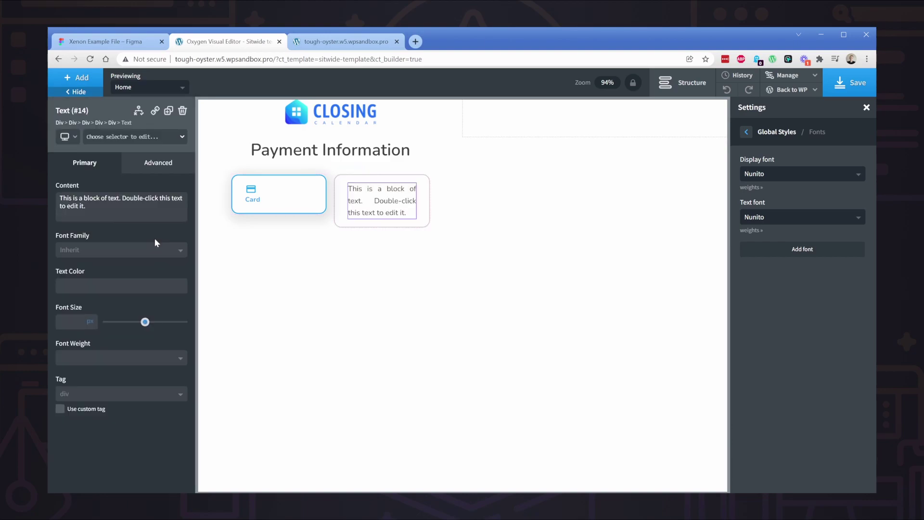
left_click(135, 42)
double_click(394, 258)
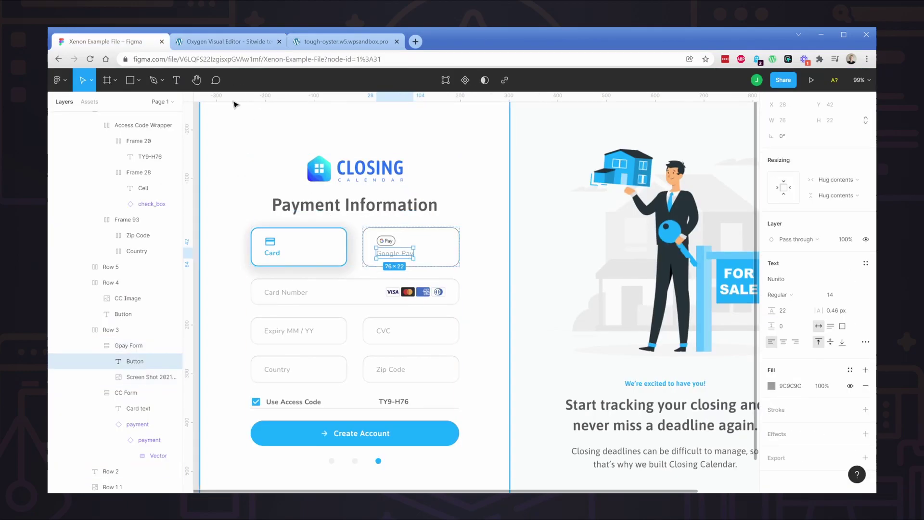
left_click(229, 43)
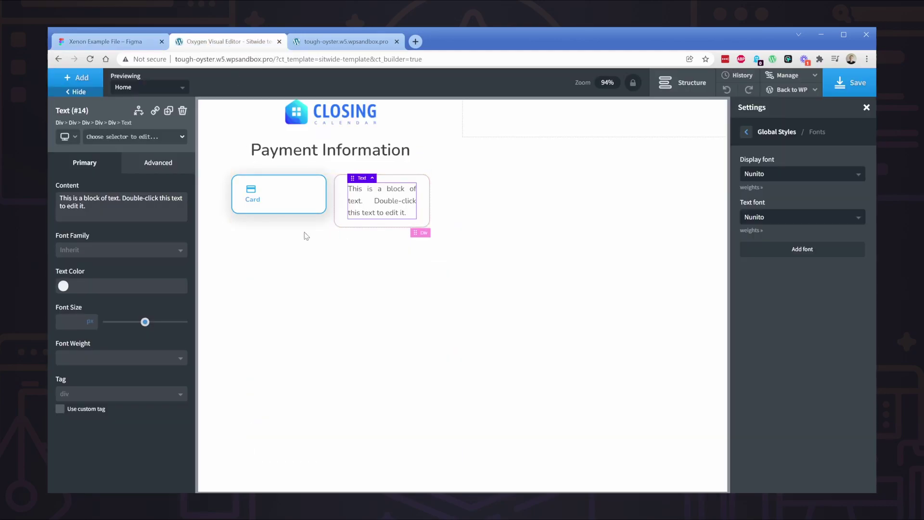
Colour the text global Gray and make it read 'Google Pay'
left_click(93, 285)
type("9c9c9c")
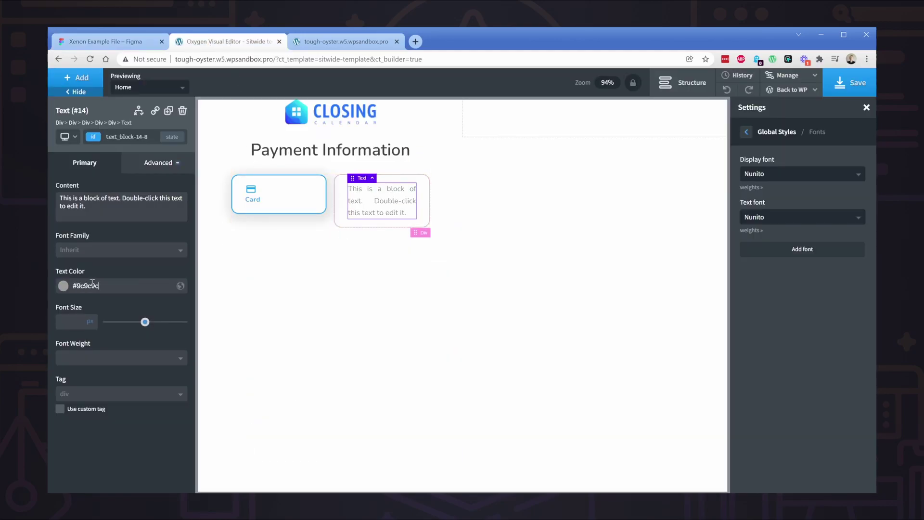
left_click(63, 285)
left_click(100, 409)
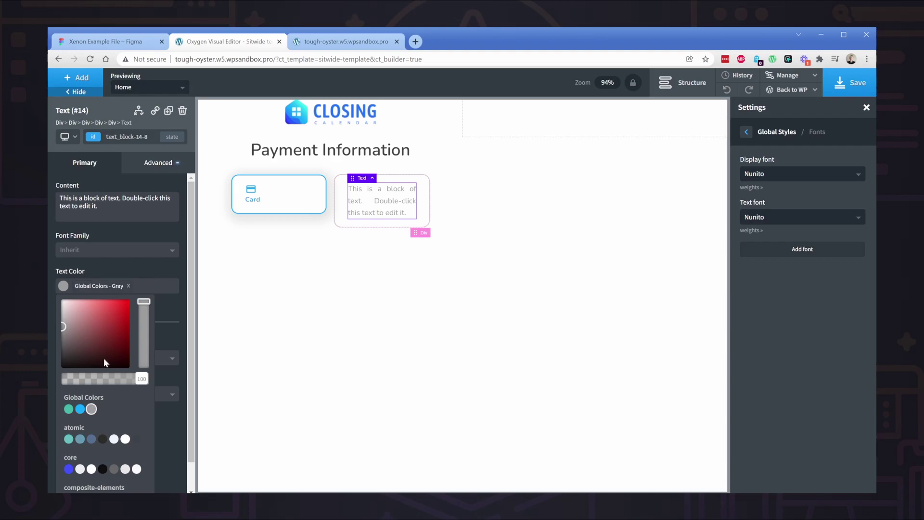
left_click(114, 263)
double_click(367, 193)
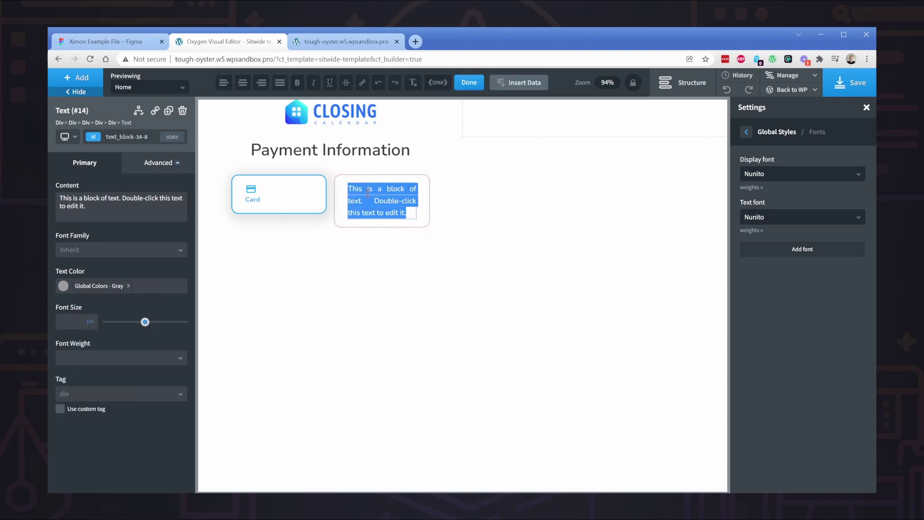
type("Google Pay")
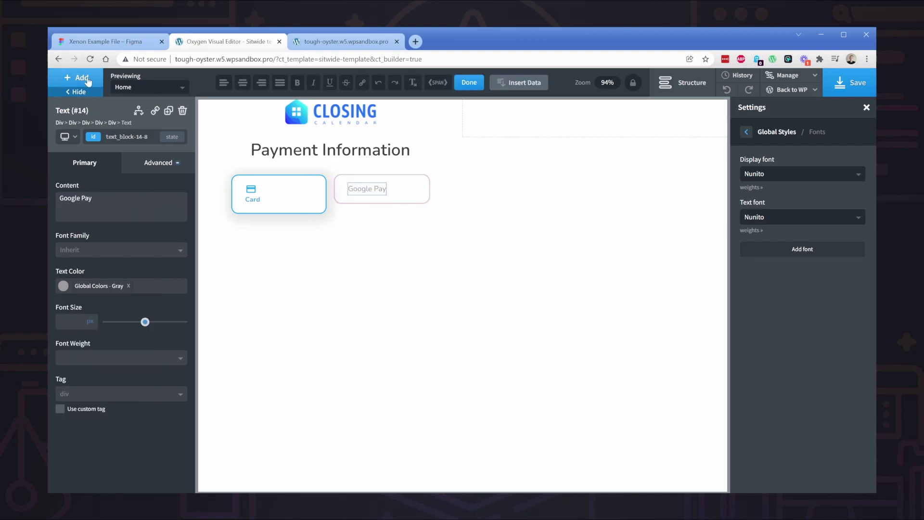
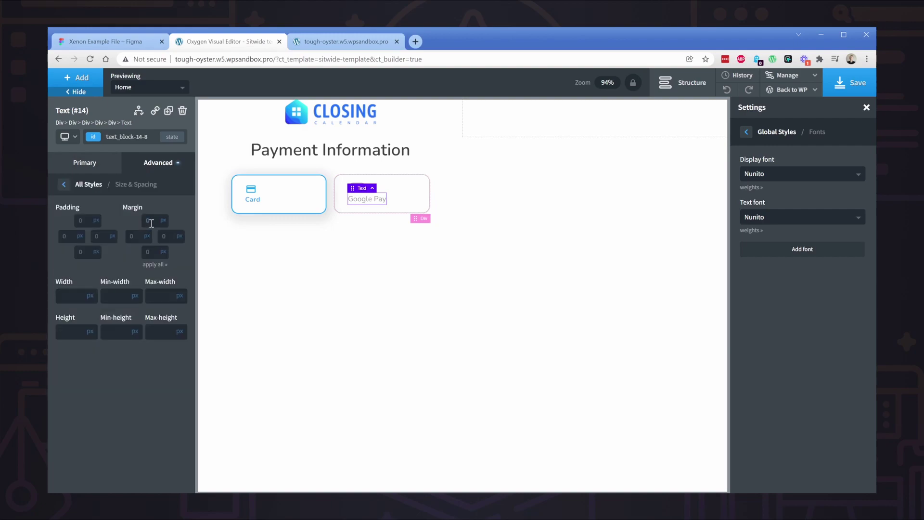
Duplicate the Card and Google Pay row, then remove the copied Card box and both G Pay logos
left_click(414, 195)
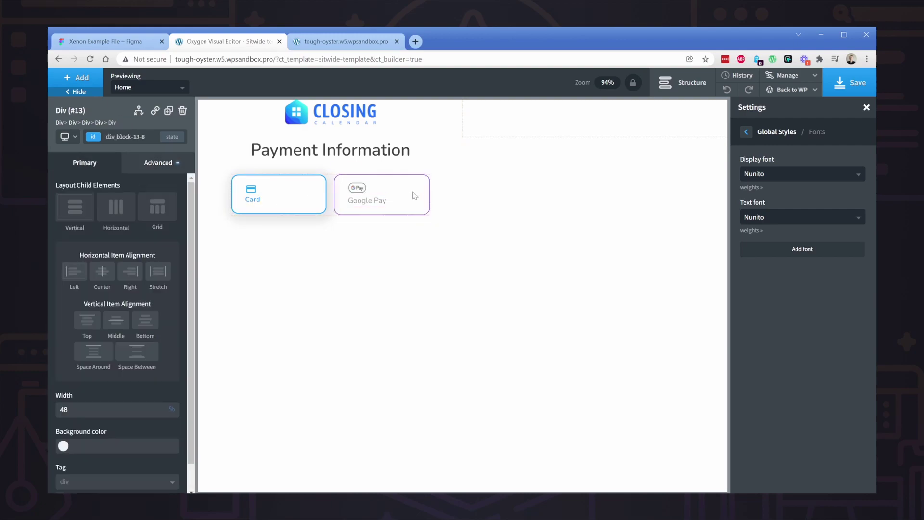
left_click(682, 82)
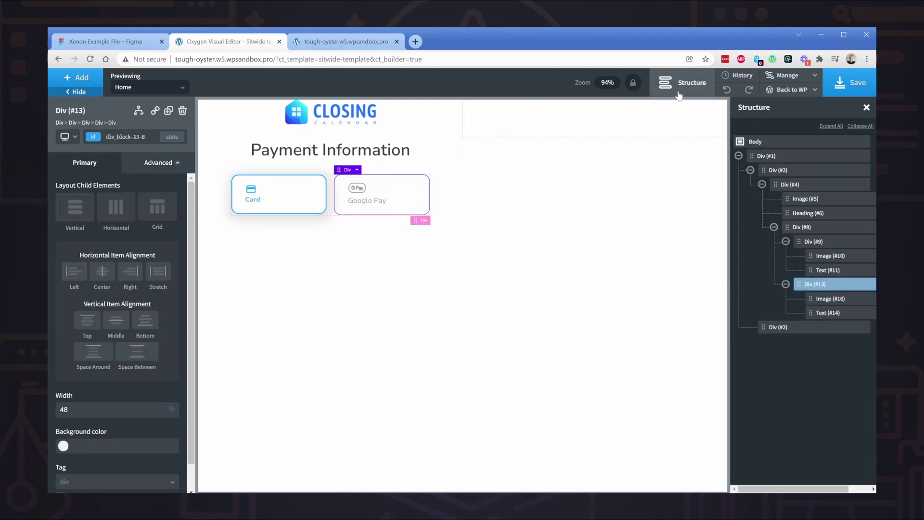
left_click(800, 229)
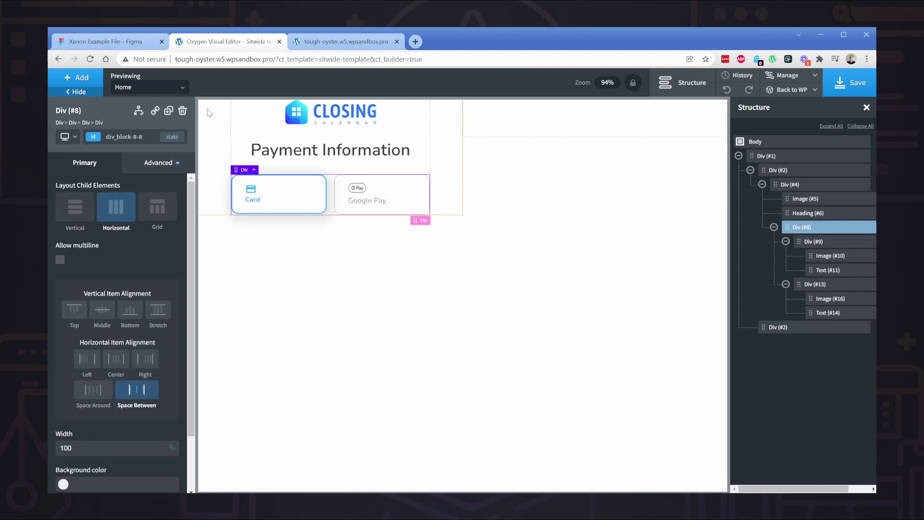
left_click(168, 112)
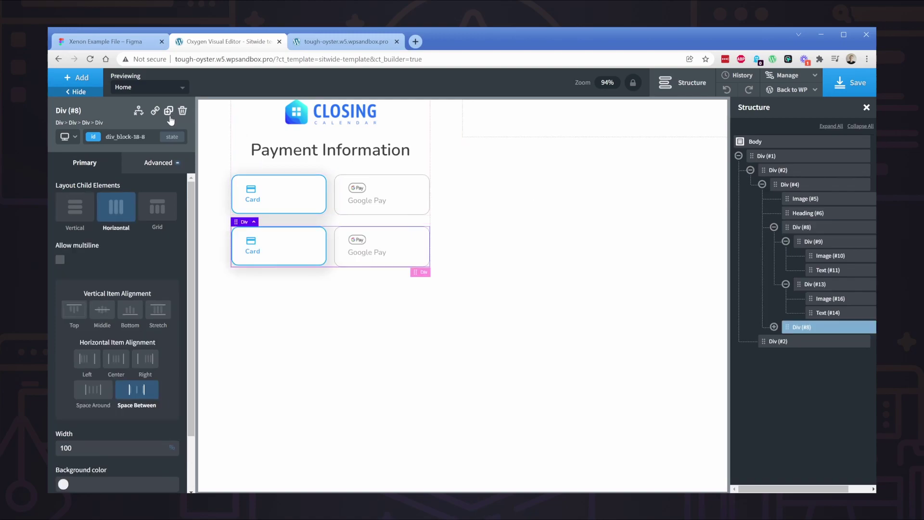
left_click(303, 247)
left_click(182, 112)
left_click(269, 248)
left_click(168, 112)
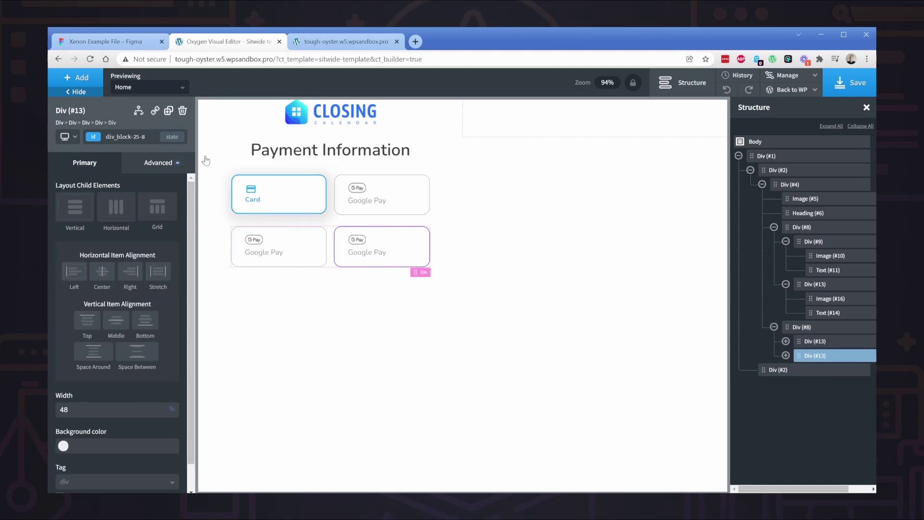
left_click(254, 242)
left_click(183, 112)
left_click(357, 239)
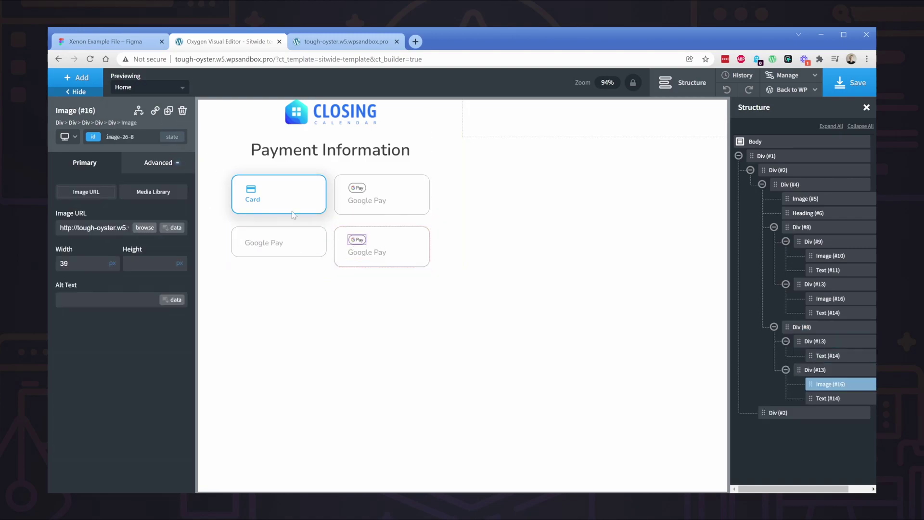
left_click(182, 111)
Delete the extra box, relabel the remaining one 'Card Number', and make it full width
left_click(106, 41)
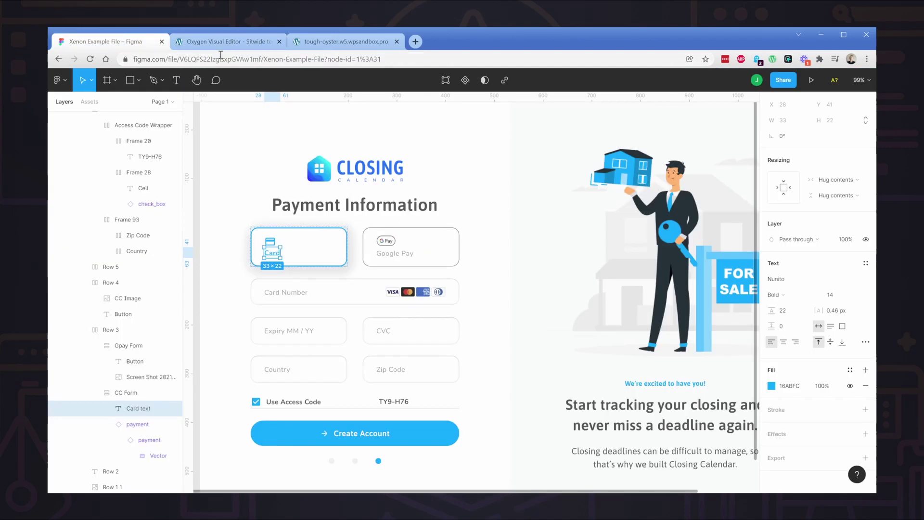
left_click(241, 59)
left_click(241, 41)
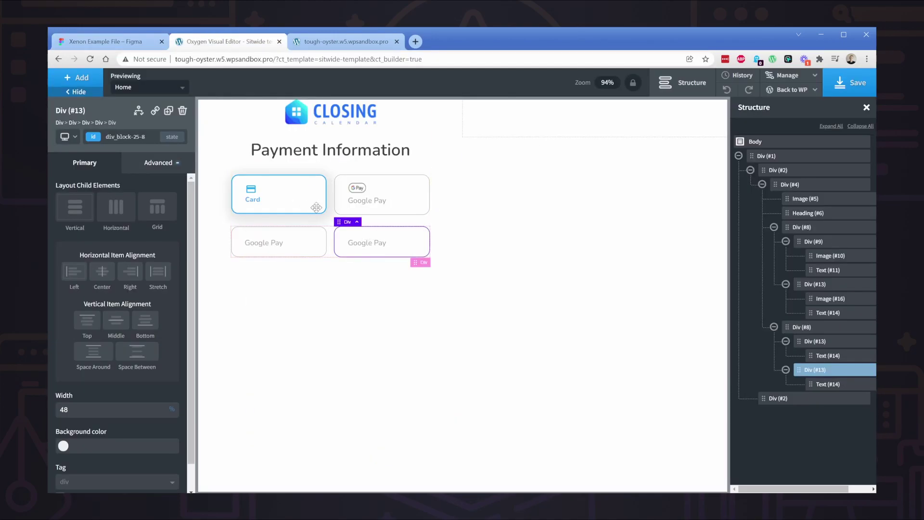
left_click(183, 111)
left_click(270, 243)
double_click(270, 243)
type("Card Number")
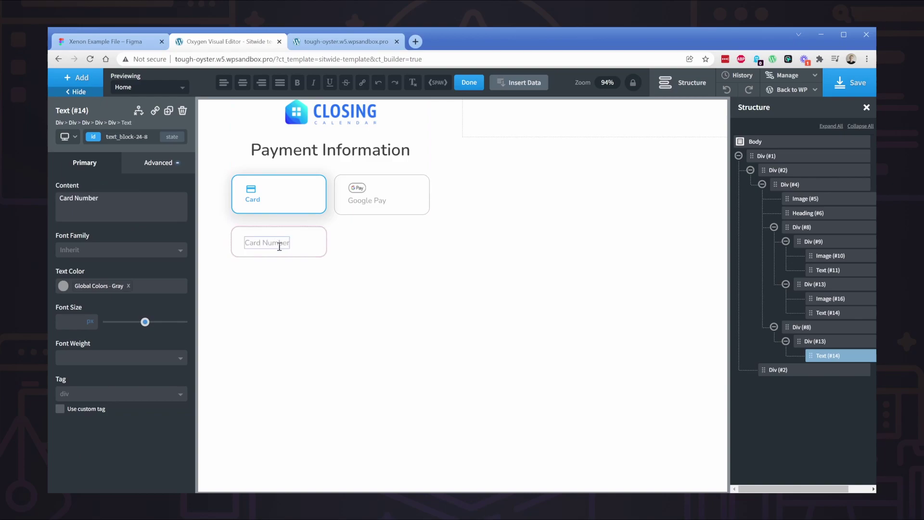
left_click(303, 249)
left_click(141, 409)
Set the field width to 100 and insert the CC card-brand logos image from the Media Library
type("100")
left_click(76, 78)
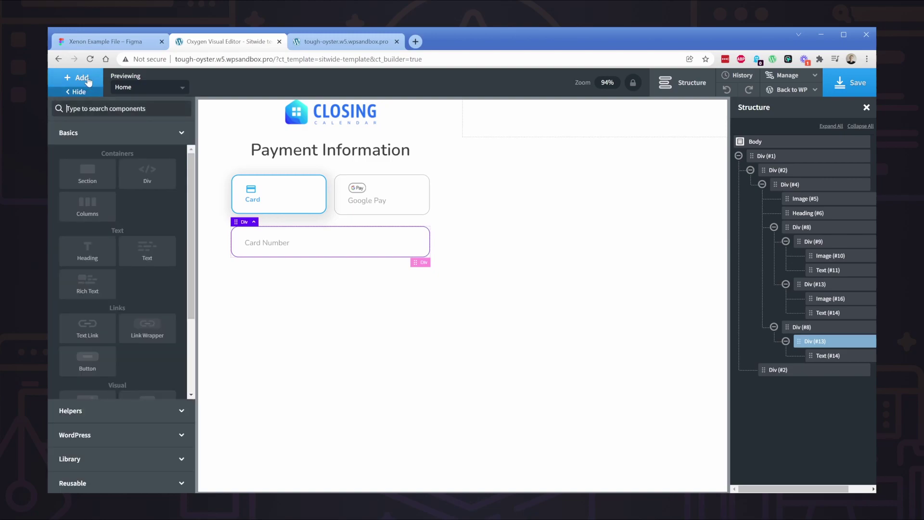
type("im")
left_click(100, 143)
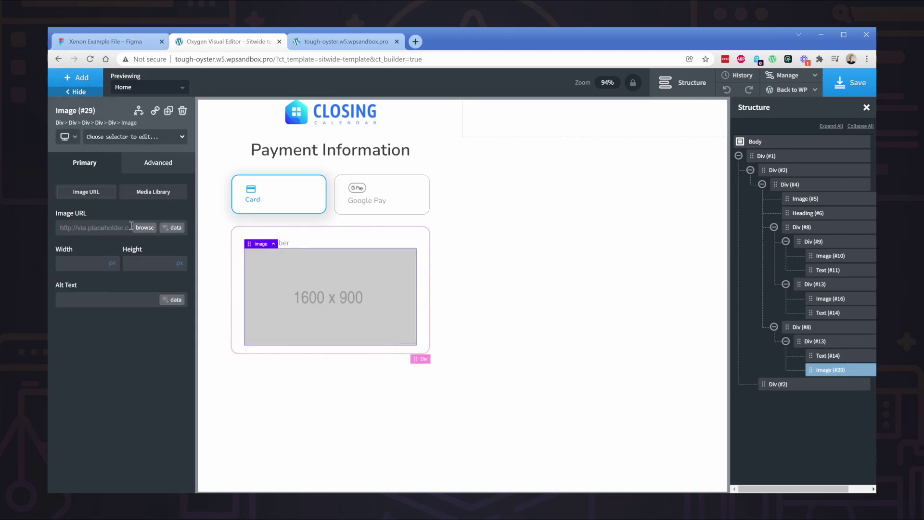
left_click(154, 232)
left_click(198, 204)
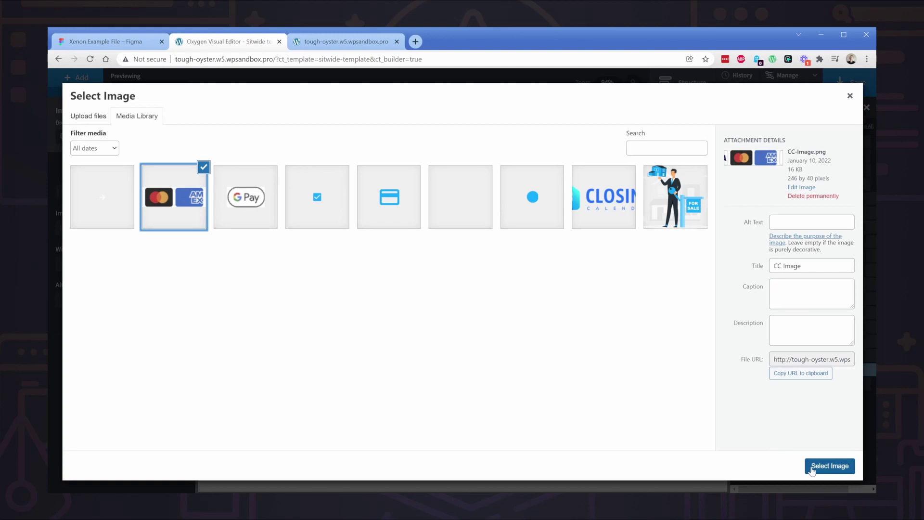
left_click(830, 465)
Lay out the Card Number field horizontally with Space Between and Middle alignment
left_click(358, 241)
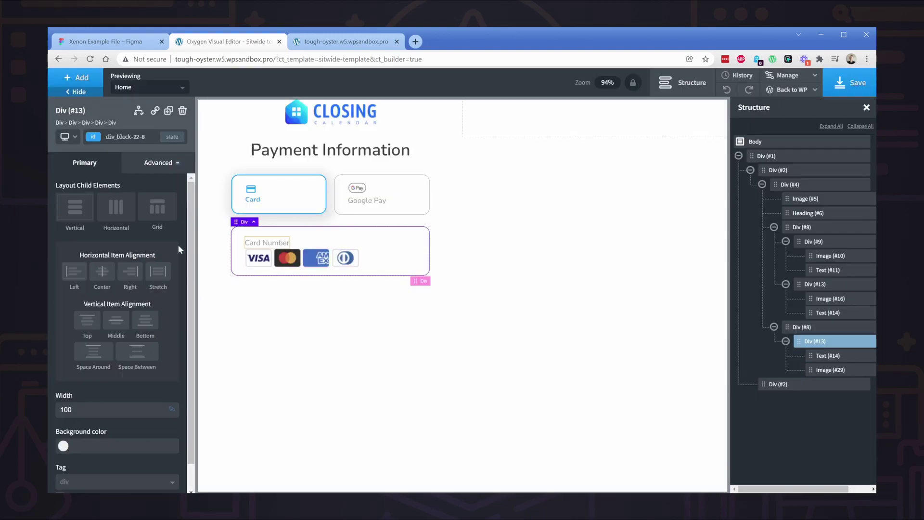
left_click(113, 221)
left_click(142, 389)
left_click(343, 249)
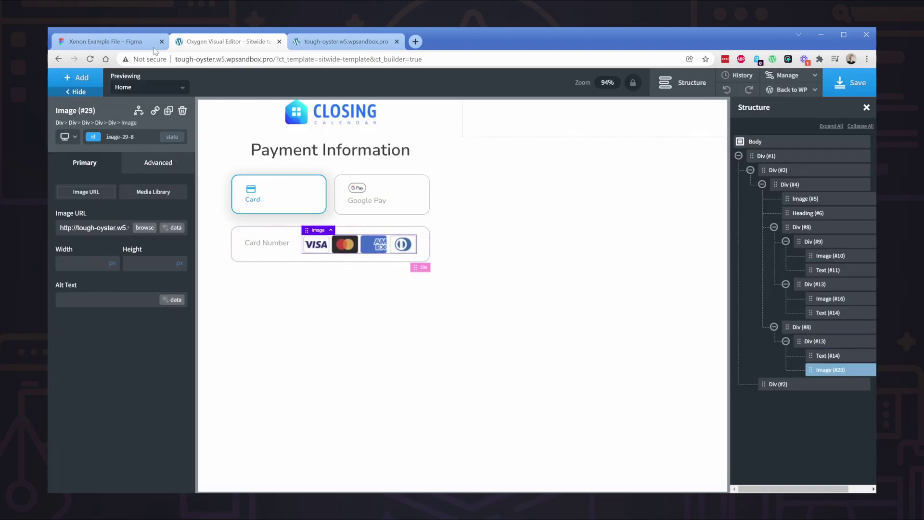
left_click(103, 41)
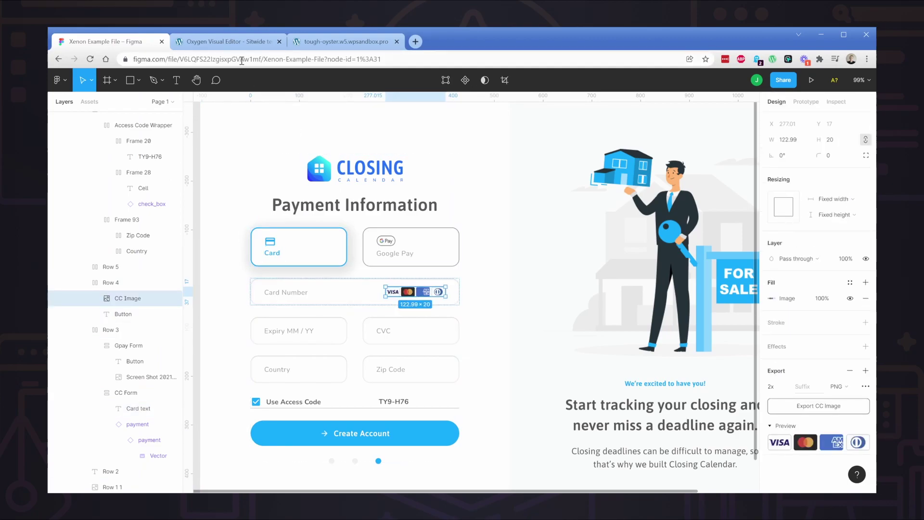
left_click(228, 41)
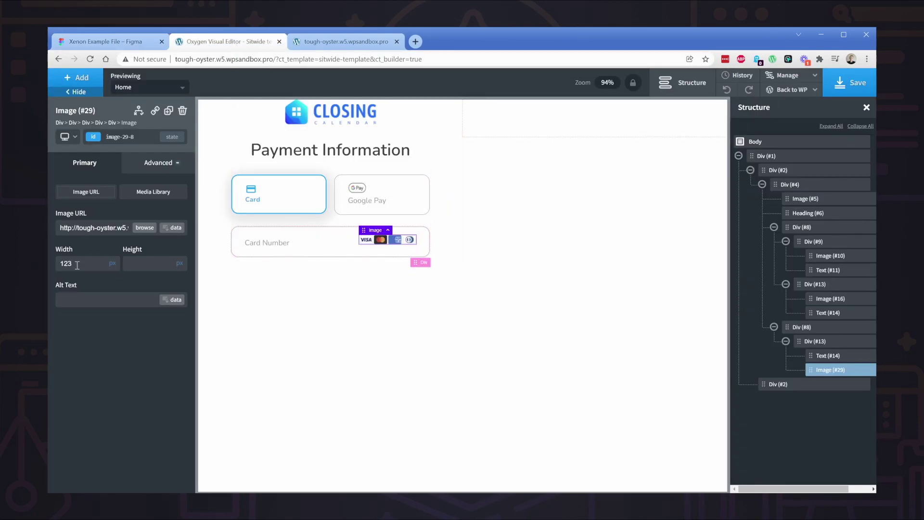
left_click(336, 247)
left_click(103, 311)
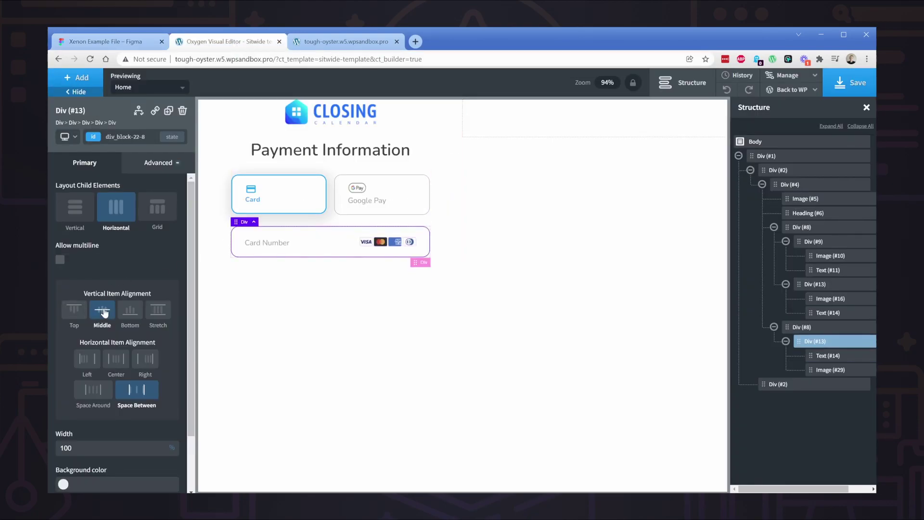
left_click(330, 210)
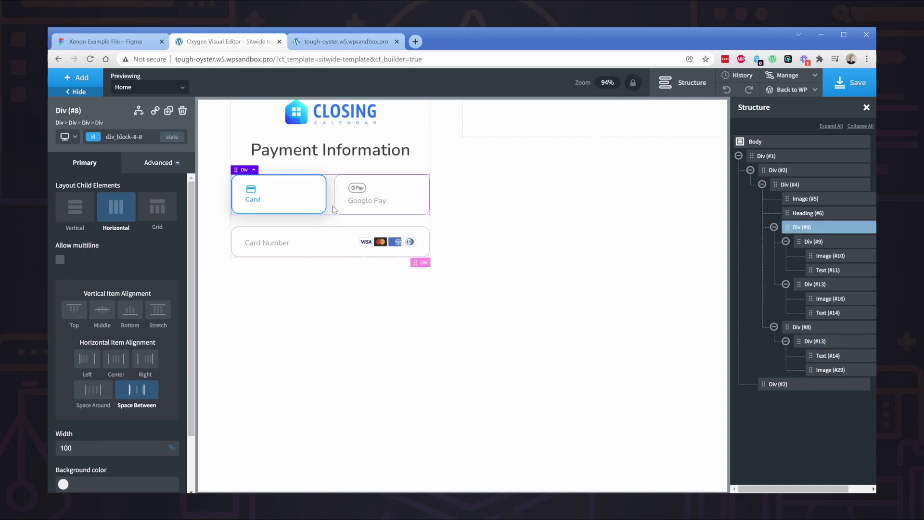
Copy the option row below Card Number, drop its Card box, and duplicate the Google Pay box
left_click(168, 111)
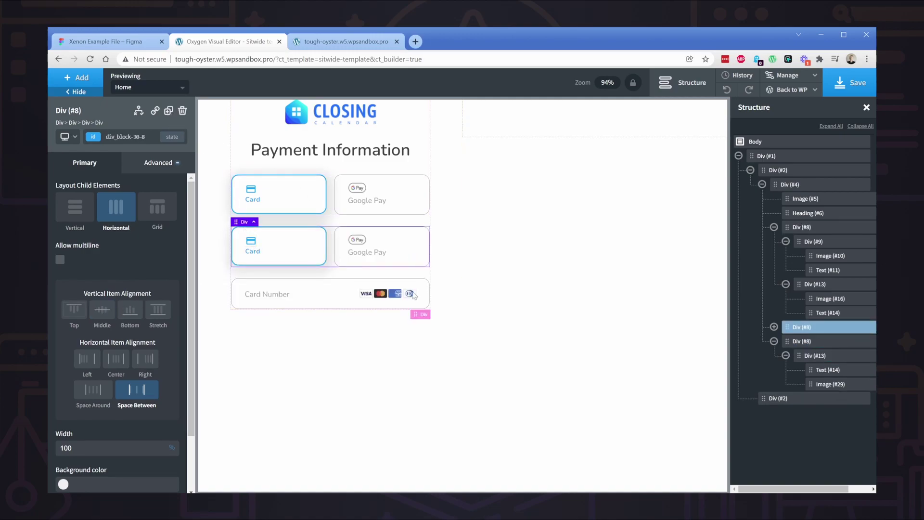
left_click_drag(785, 336, 794, 348)
left_click(316, 300)
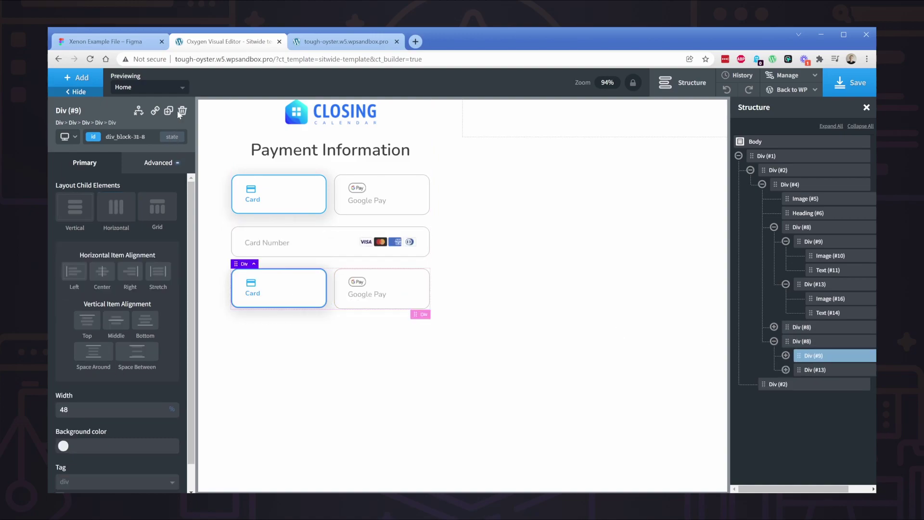
key("Delete")
left_click(315, 289)
left_click(169, 110)
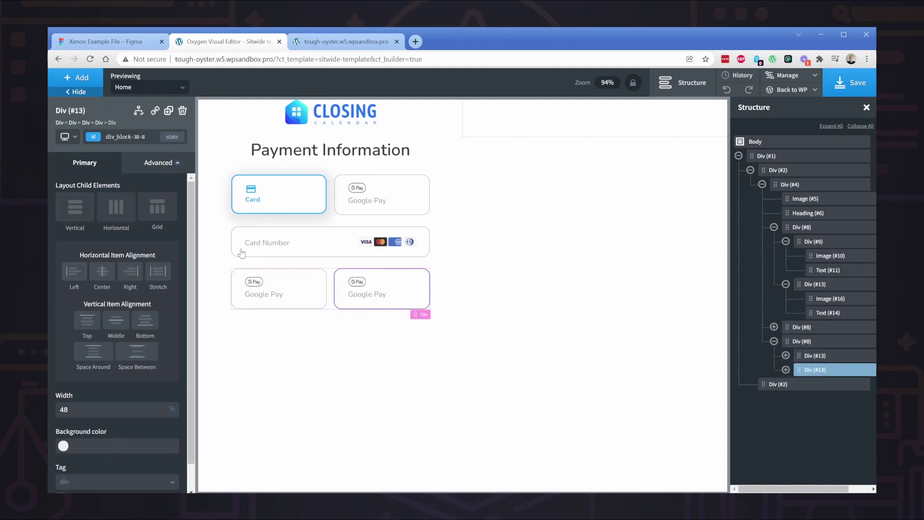
Label the two new fields 'Expiry MM / YY' and 'CVV', removing the G Pay logo
left_click(253, 282)
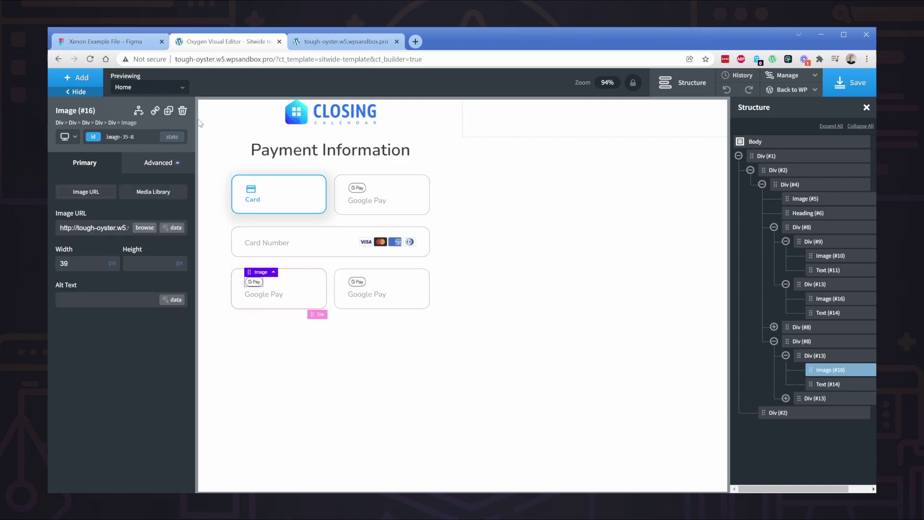
key("ctrl+shift+Tab")
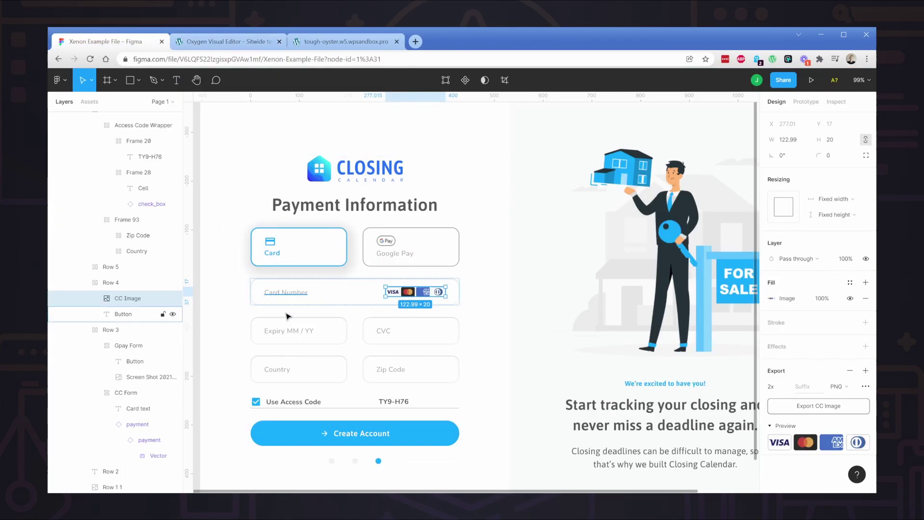
left_click(297, 331)
double_click(297, 332)
key("ctrl+a")
key("ctrl+c")
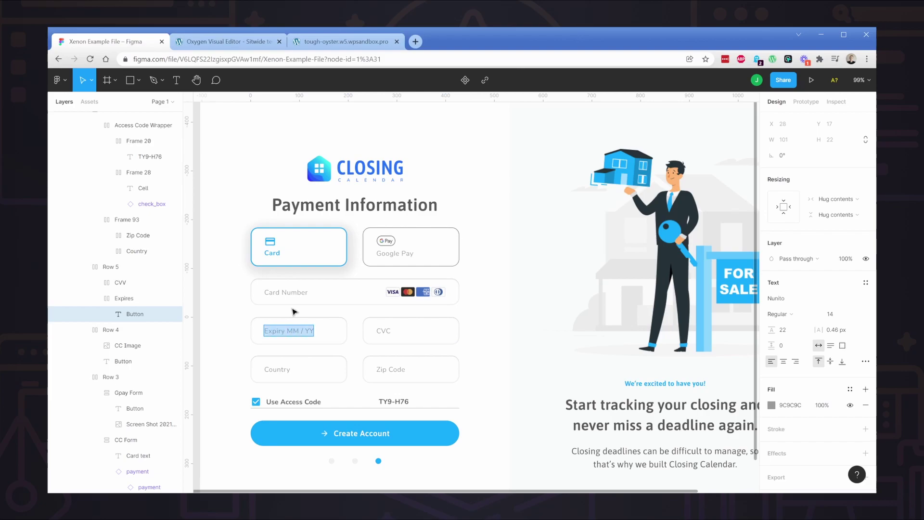
key("ctrl+Tab")
left_click(273, 288)
double_click(273, 288)
key("ctrl+v")
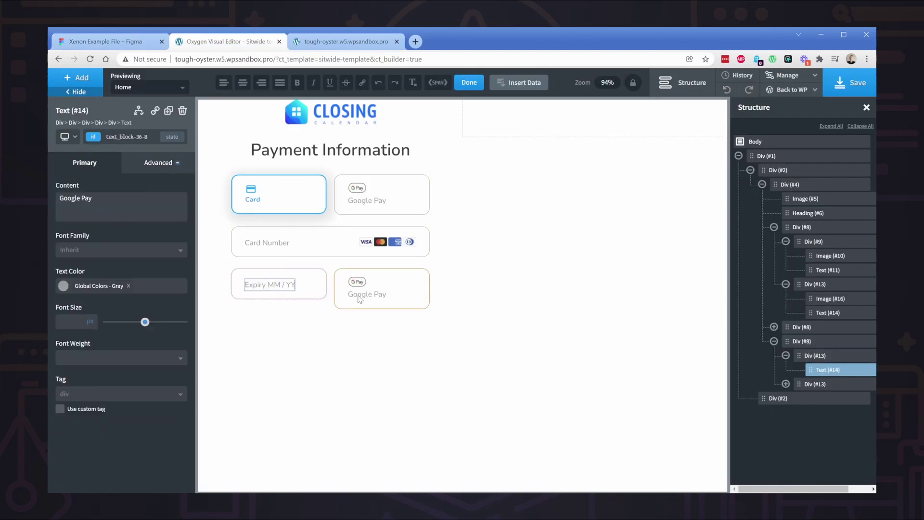
left_click(367, 294)
double_click(366, 294)
type("CVV")
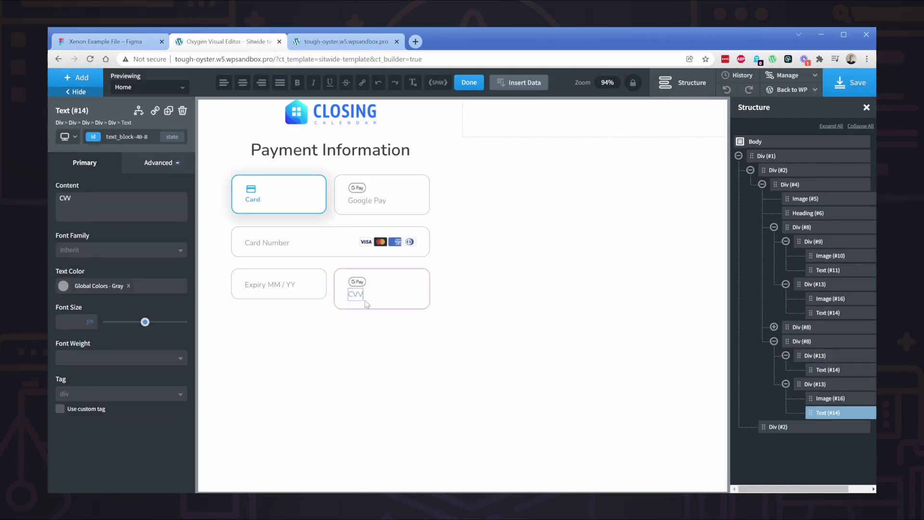
left_click(356, 282)
key("Delete")
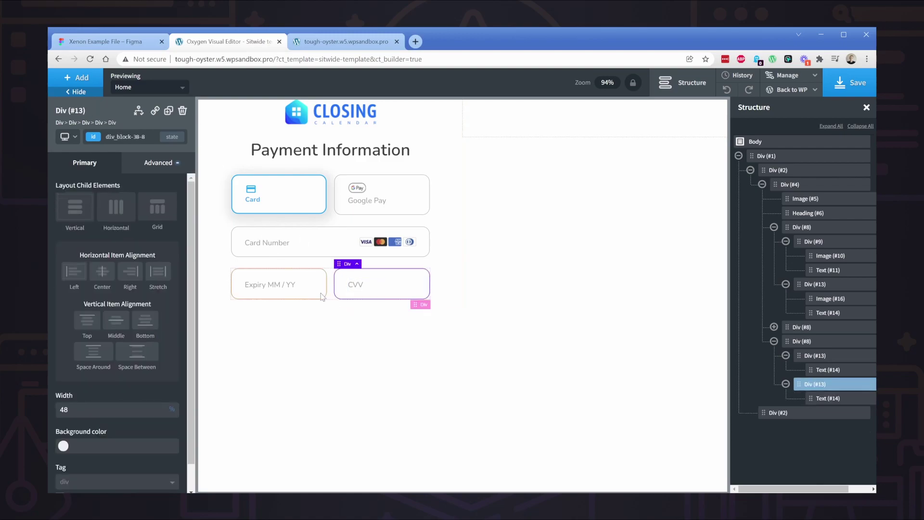
left_click(331, 281)
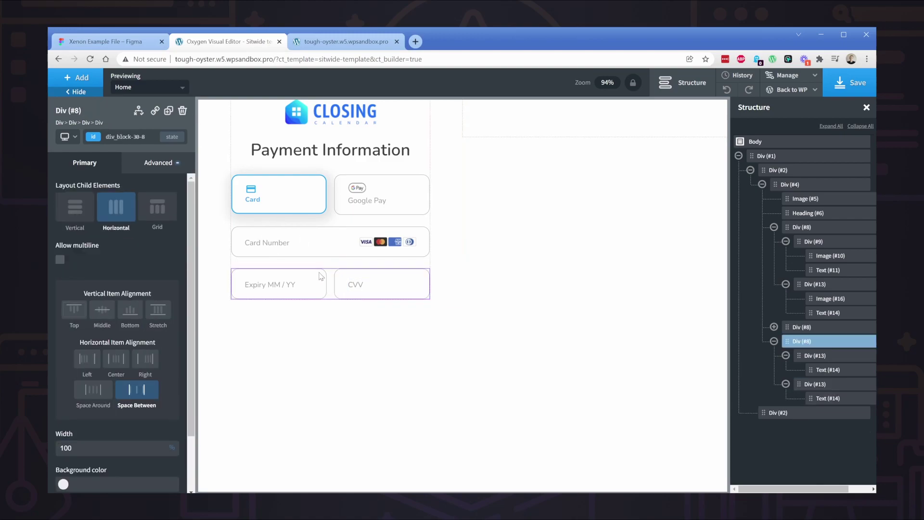
Duplicate the Expiry/CVV row and relabel its fields Country and Zip Code
left_click(168, 110)
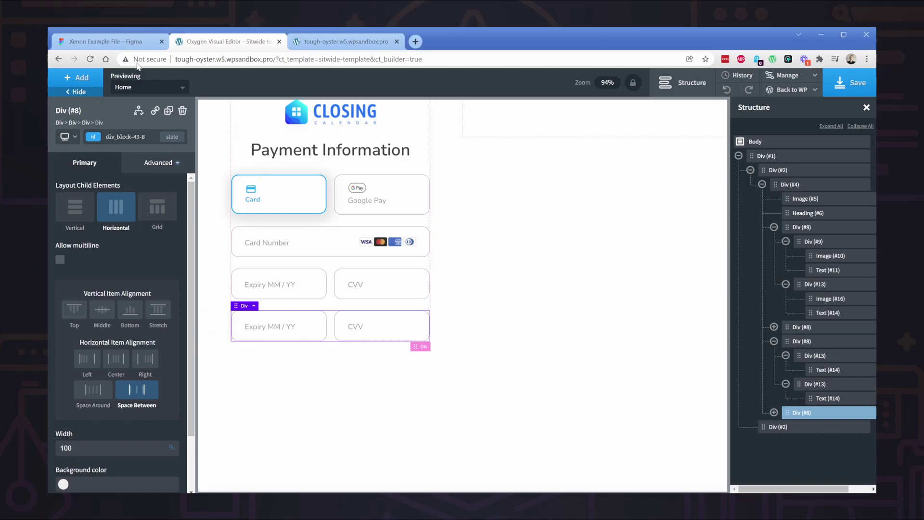
key("ctrl+1")
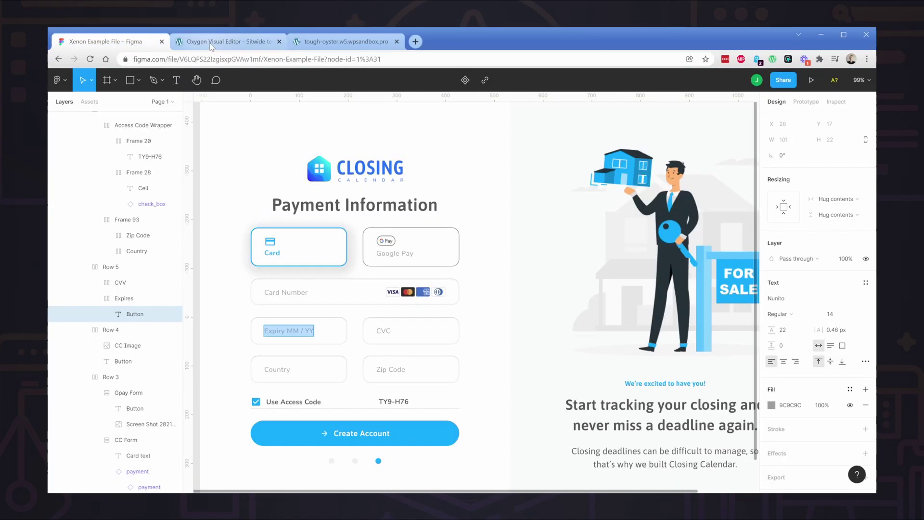
left_click(210, 43)
left_click(285, 327)
double_click(286, 327)
type("Countr")
left_click(355, 327)
double_click(356, 327)
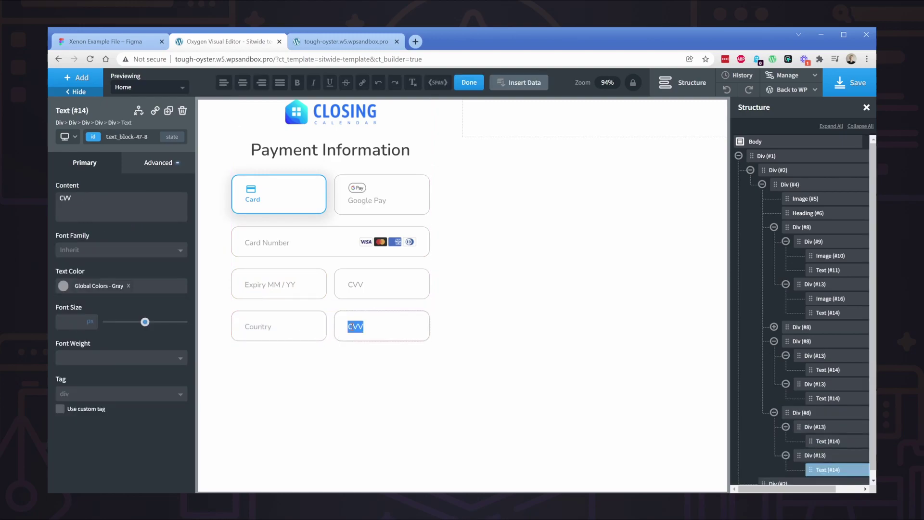
type("Zip Code")
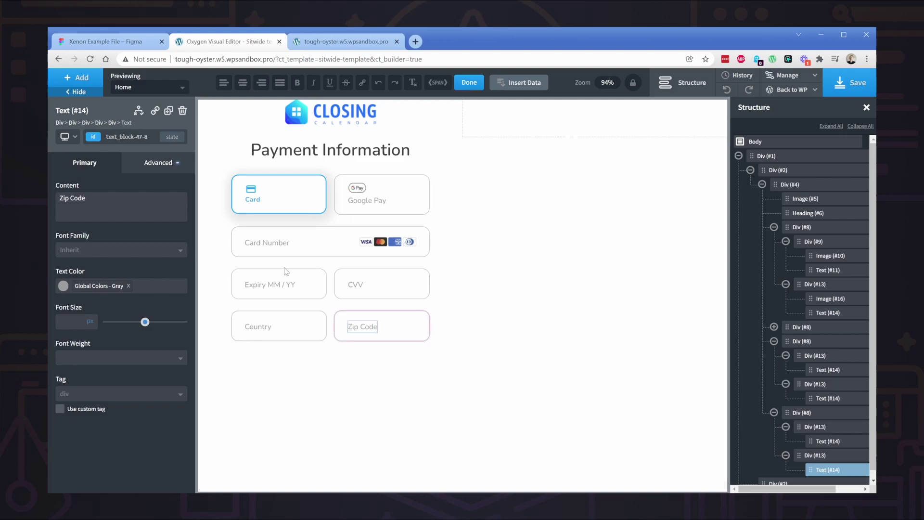
Compare with the design, then duplicate the Country and Zip Code row
left_click(116, 41)
scroll(288, 332, "down", 3)
key("Escape")
left_click(355, 331)
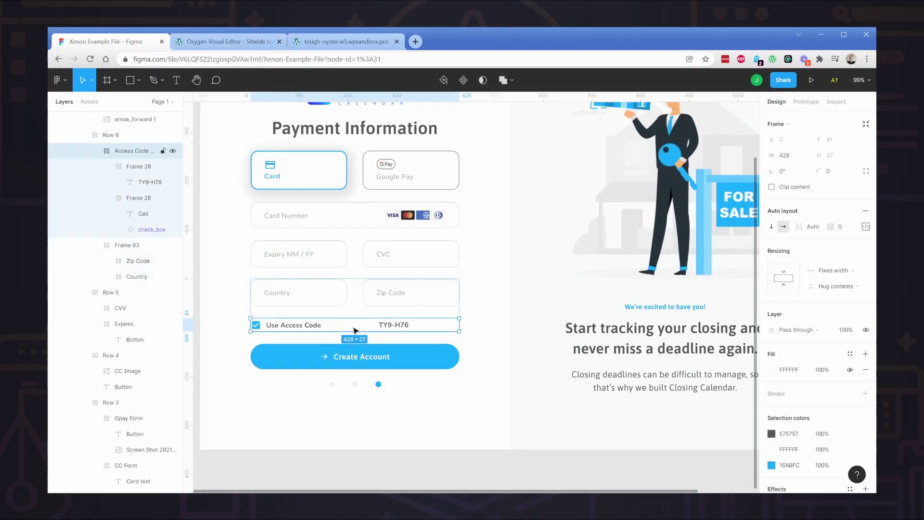
left_click(203, 42)
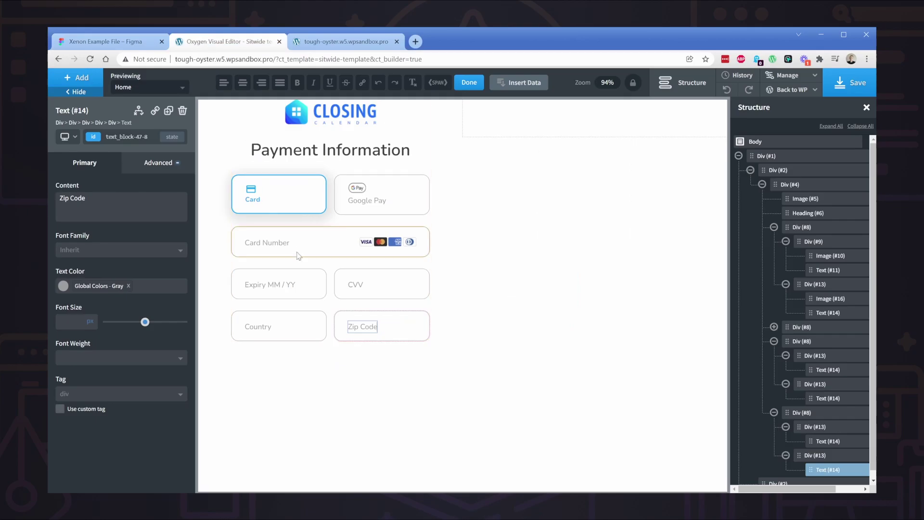
left_click(331, 327)
left_click(168, 112)
left_click(292, 373)
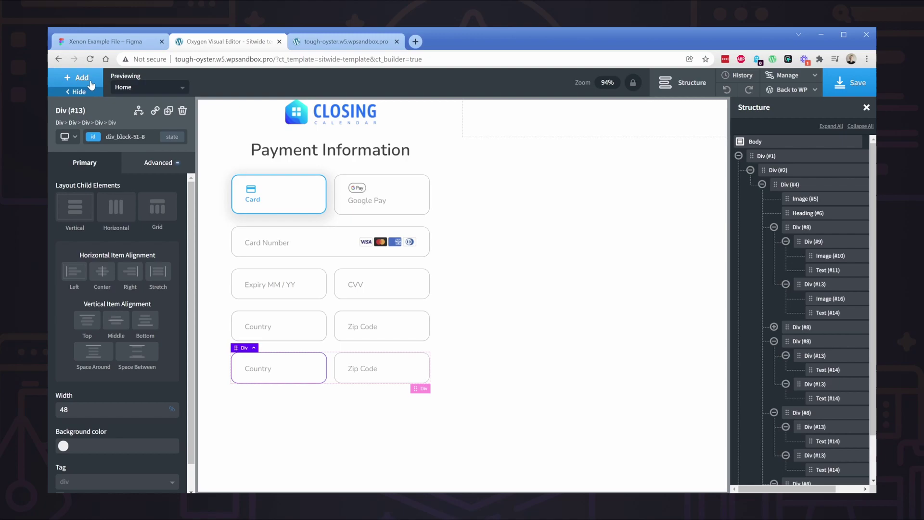
Replace the new row's Zip Code box with a div holding the check_box image
left_click(399, 370)
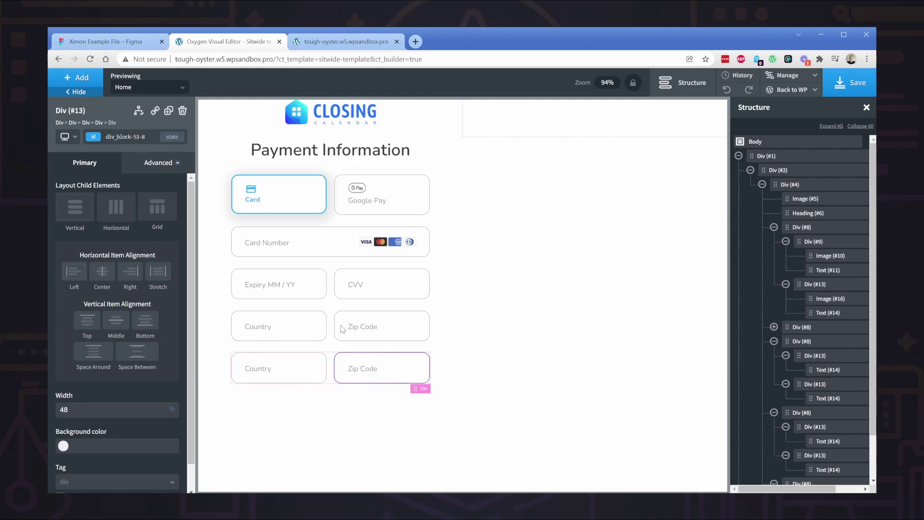
left_click(182, 112)
left_click(314, 370)
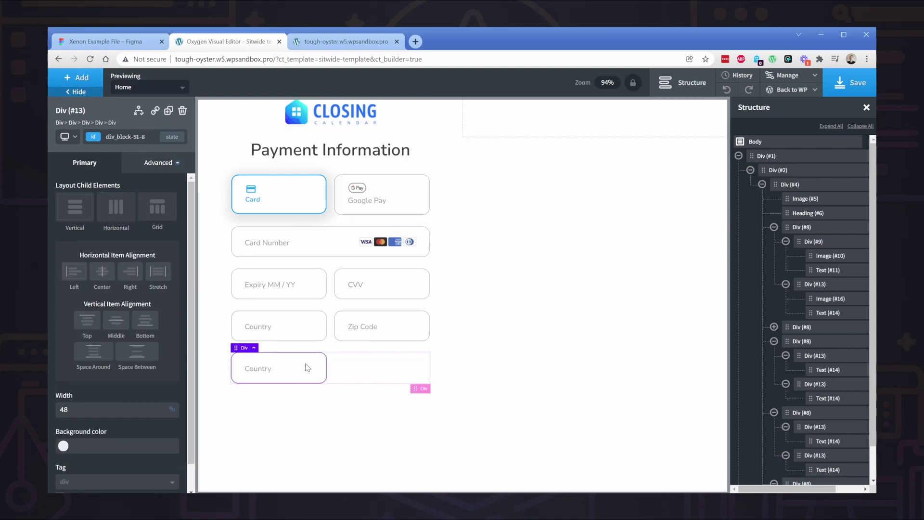
left_click(79, 78)
left_click(150, 155)
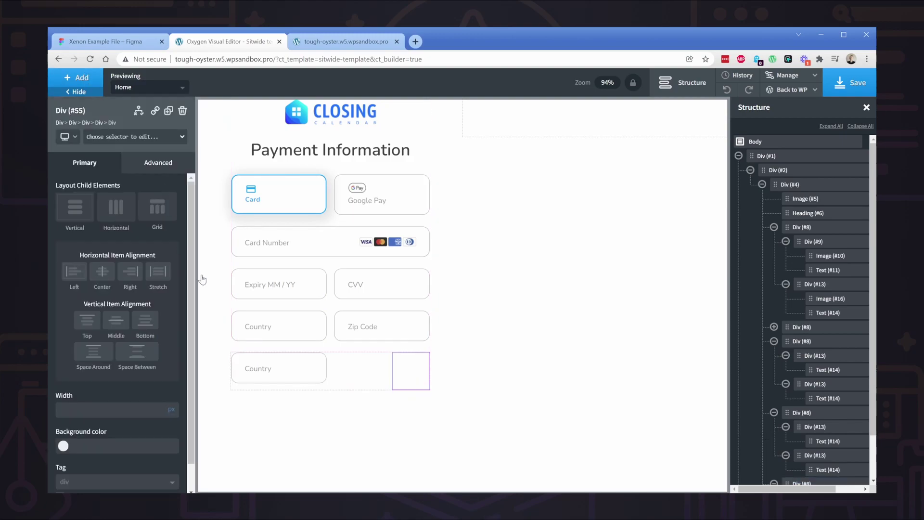
left_click(80, 78)
type("image")
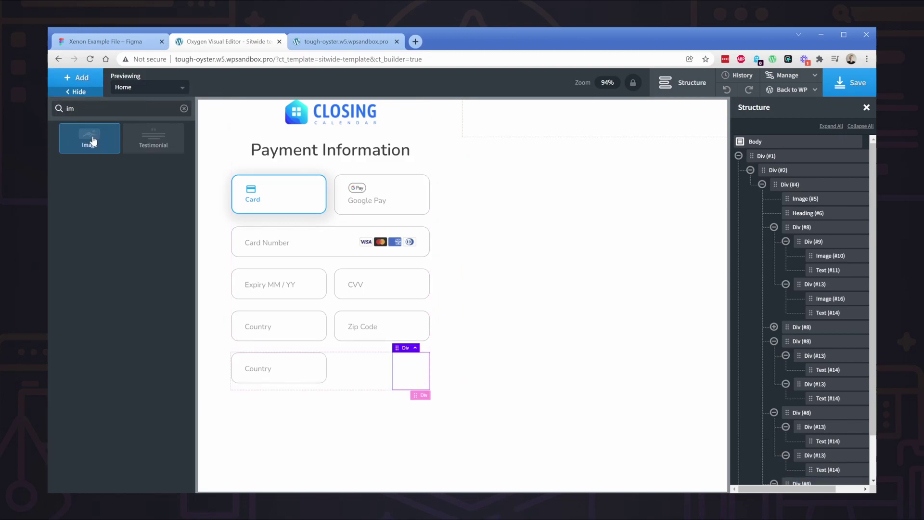
left_click(87, 138)
left_click(144, 227)
left_click(318, 199)
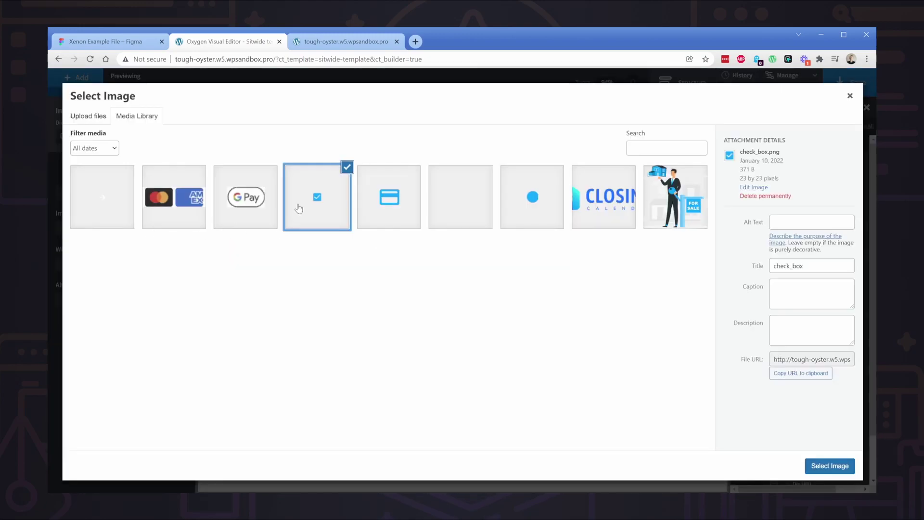
left_click(829, 466)
Add a 'Use Access Code' text label beside the checkbox
left_click(106, 42)
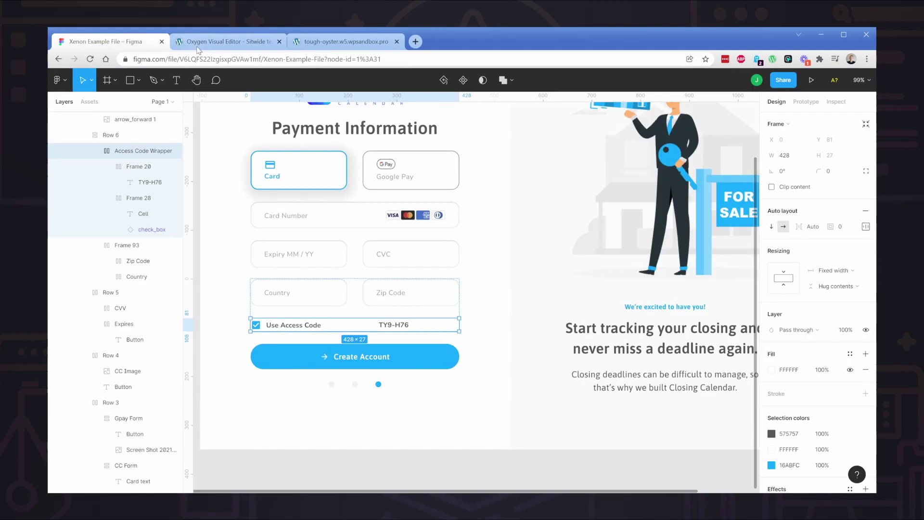
left_click(233, 48)
left_click(133, 48)
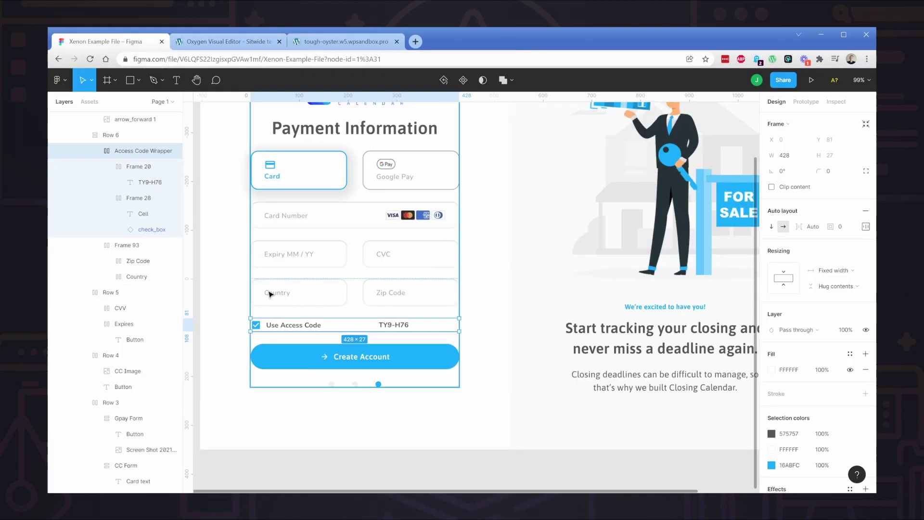
double_click(301, 327)
double_click(300, 326)
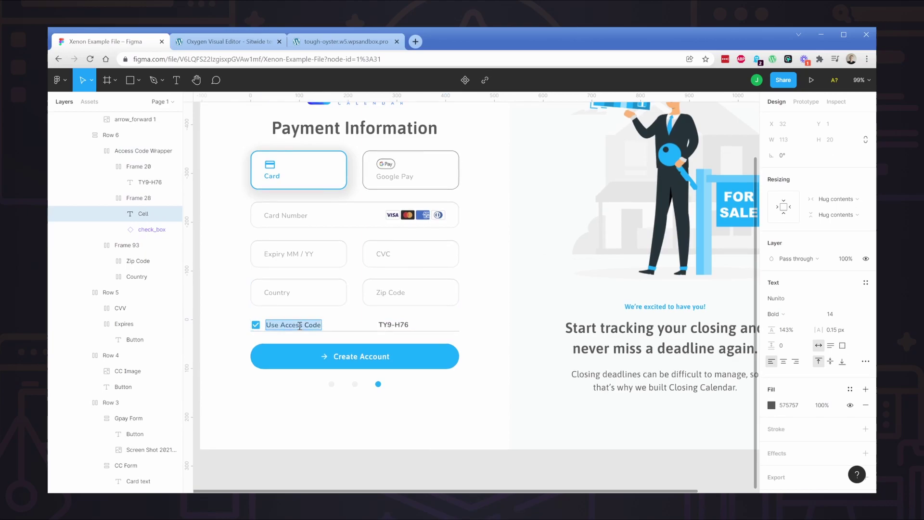
left_click(220, 40)
left_click(77, 78)
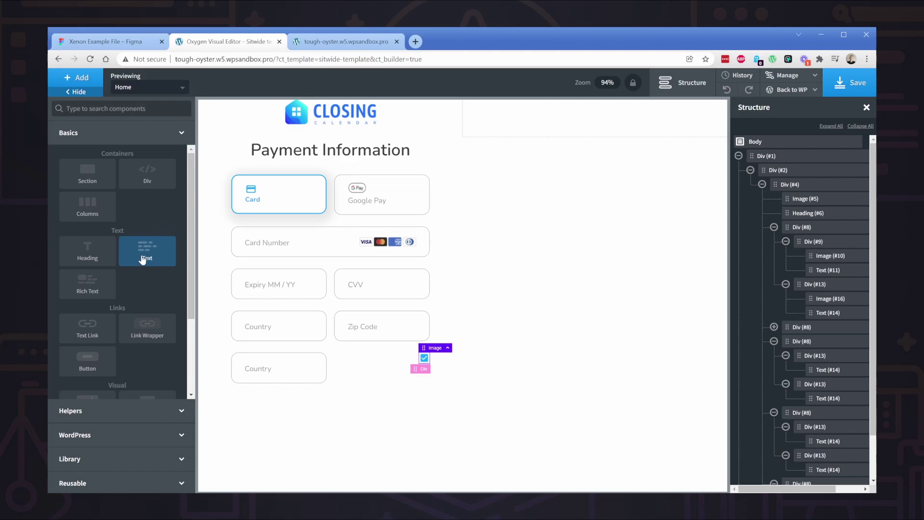
left_click(143, 261)
double_click(363, 372)
type("Use Access Code")
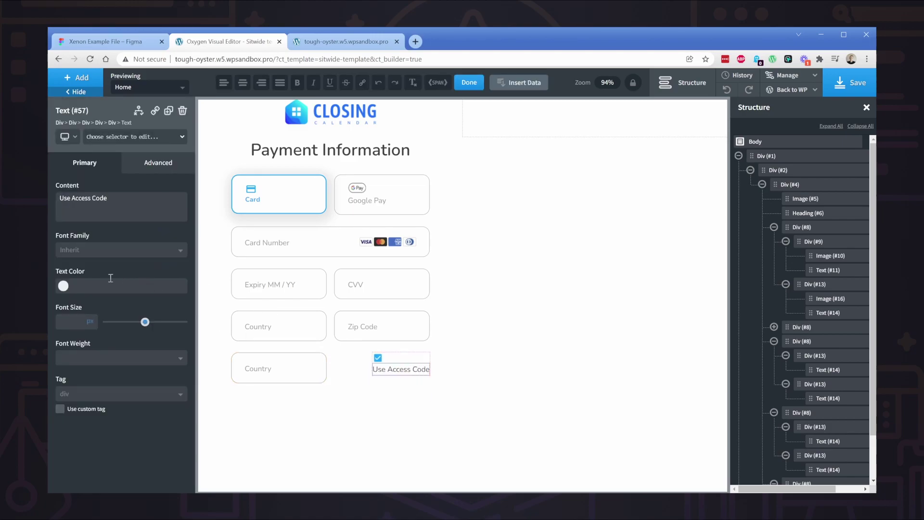
left_click(92, 284)
Colour the label #575757 and save it as the global colour 'Darker'
type("#575757")
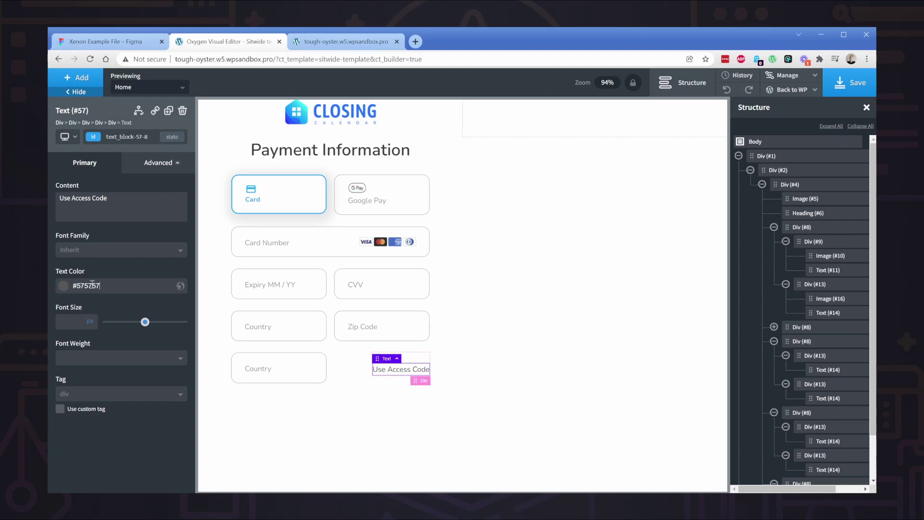
left_click(180, 286)
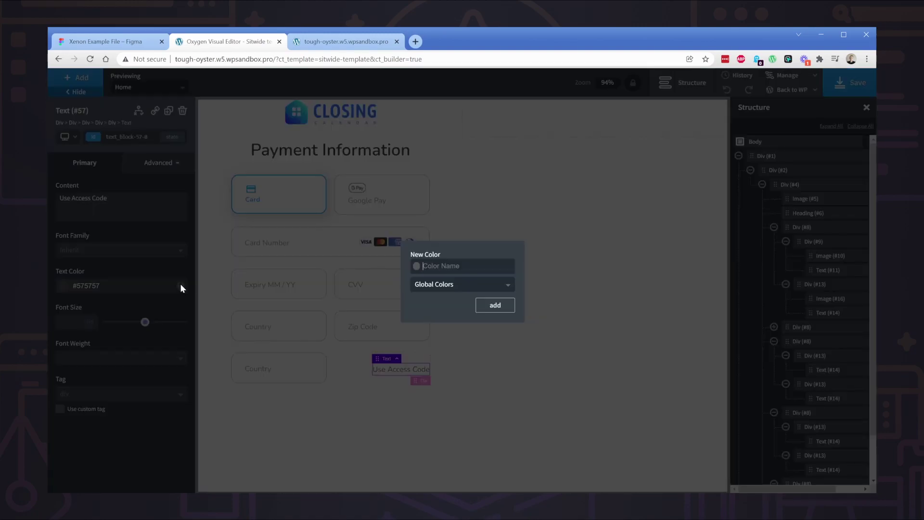
type("Darker")
key("Return")
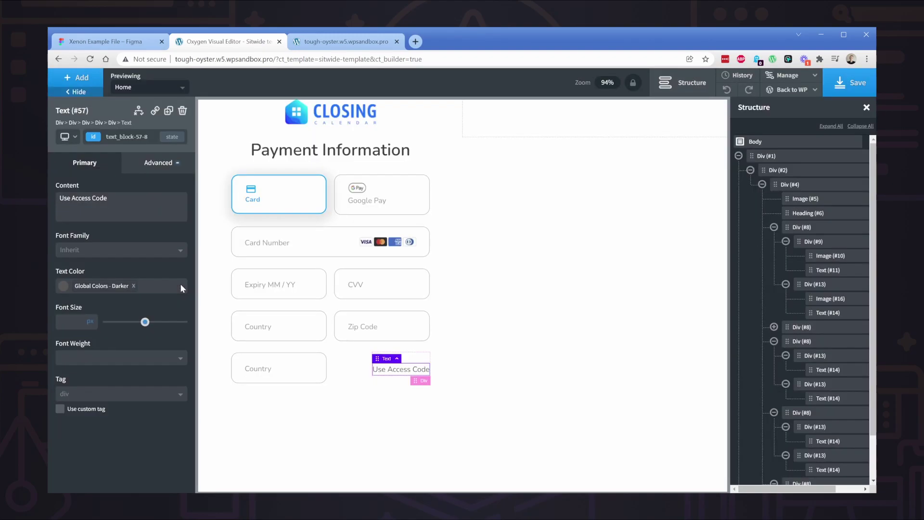
Lay the checkbox and label side by side with a 10 px left margin on the label
left_click(425, 360)
left_click(110, 207)
left_click(128, 46)
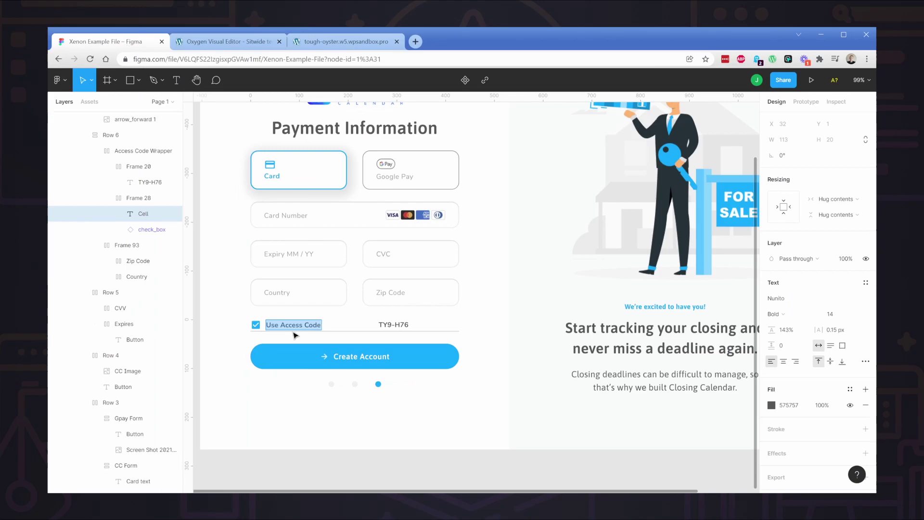
key("Escape")
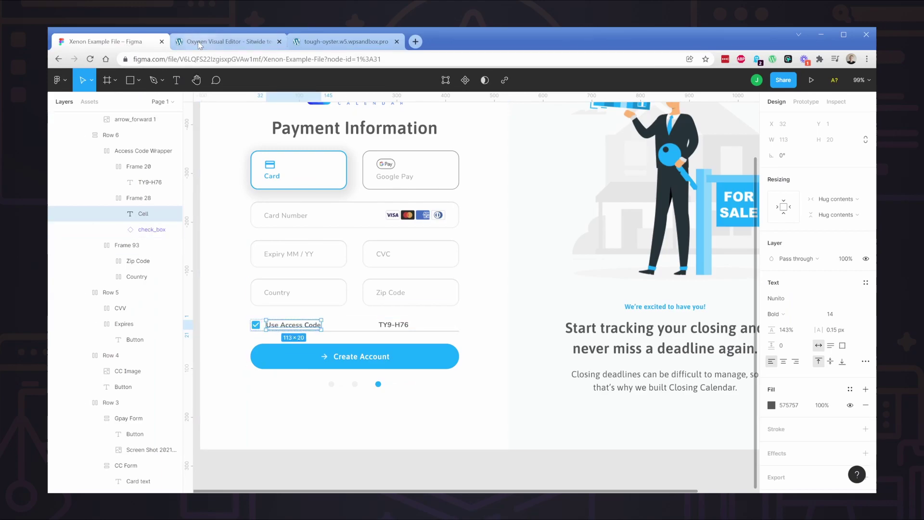
left_click(224, 42)
left_click(380, 358)
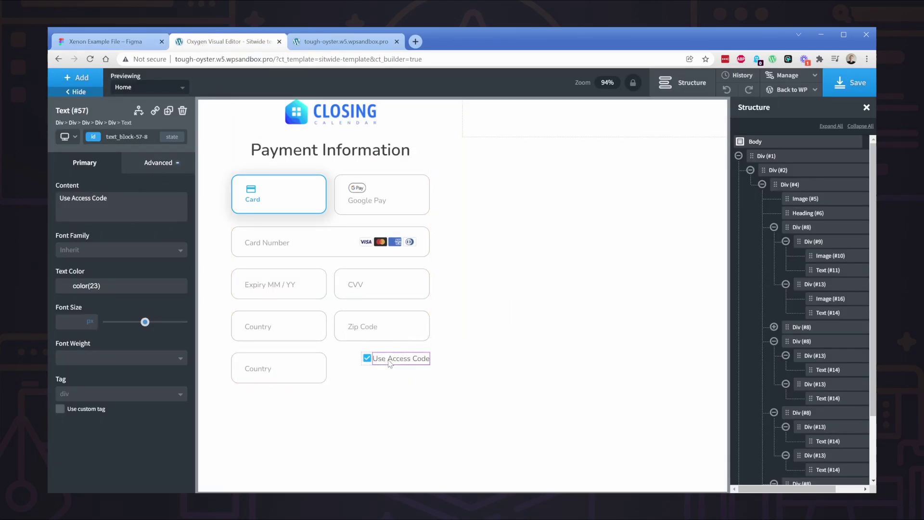
left_click(158, 163)
left_click(141, 213)
left_click(134, 237)
type("10")
left_click(110, 43)
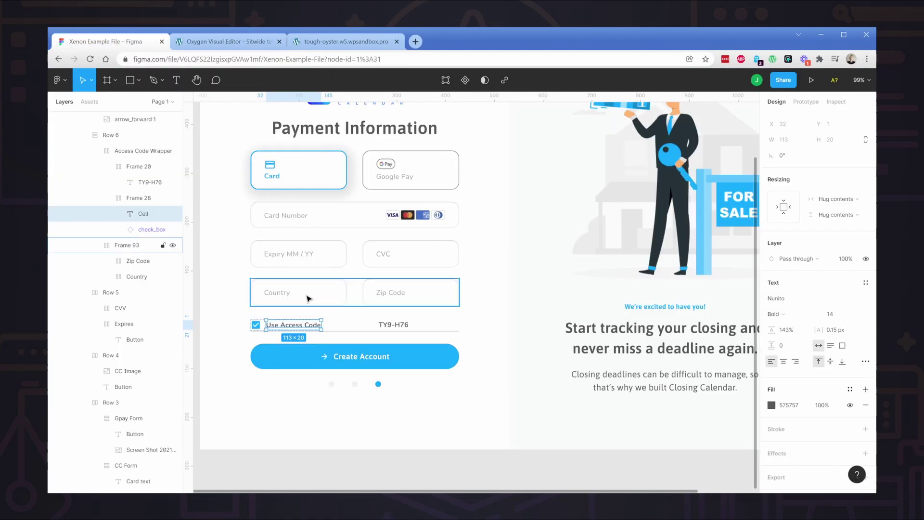
double_click(395, 326)
key("ctrl+c")
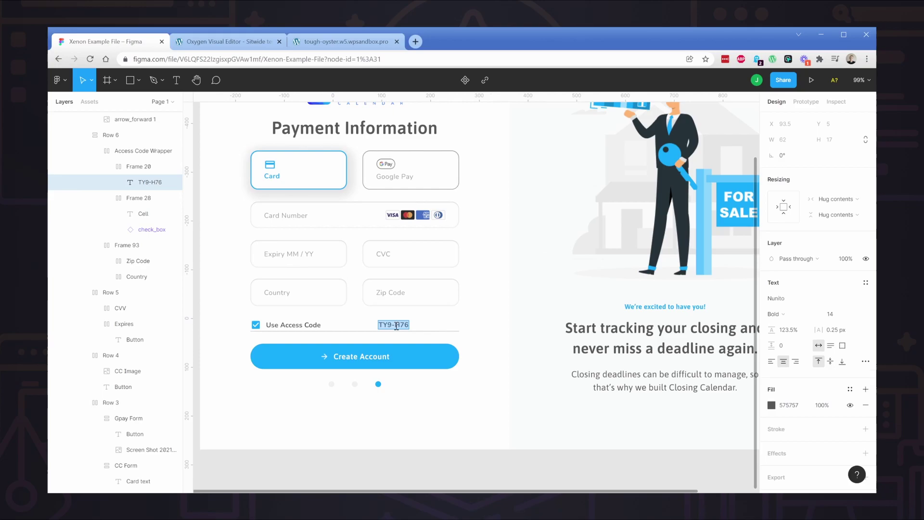
left_click(212, 42)
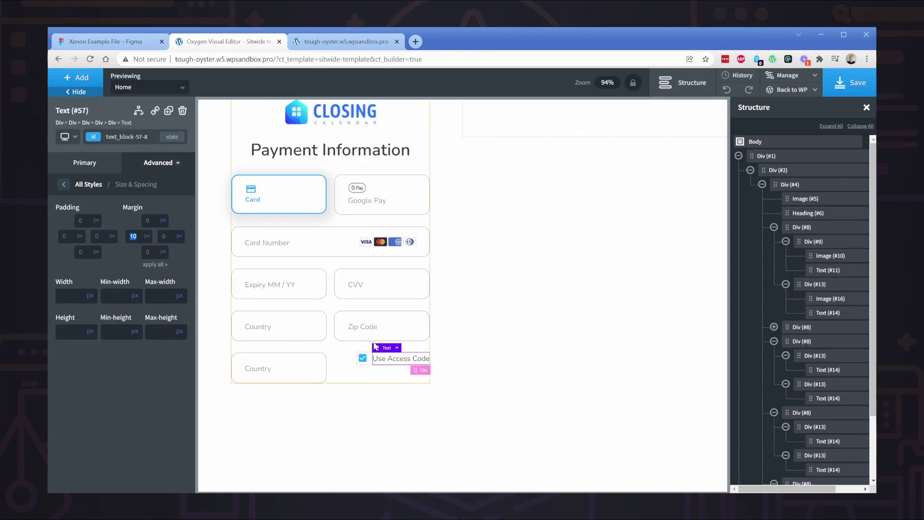
left_click(169, 113)
double_click(400, 364)
key("ctrl+v")
left_click(310, 367)
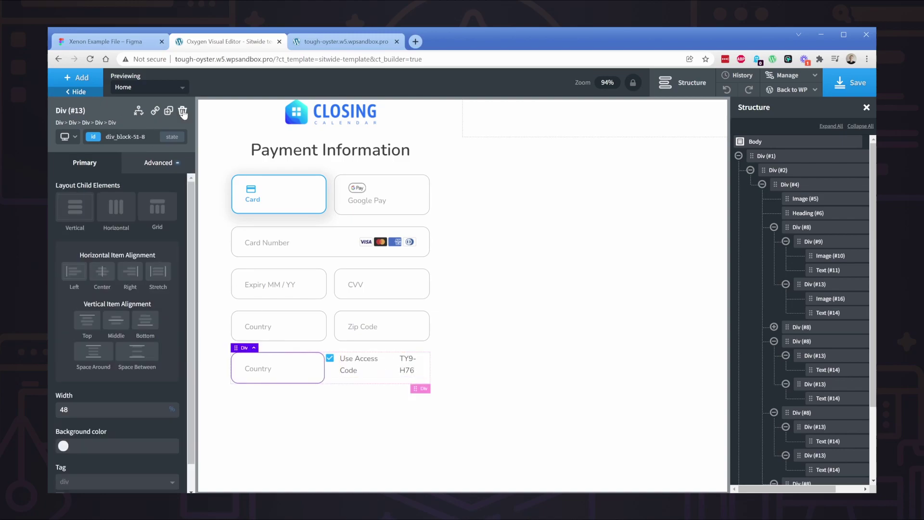
key("Delete")
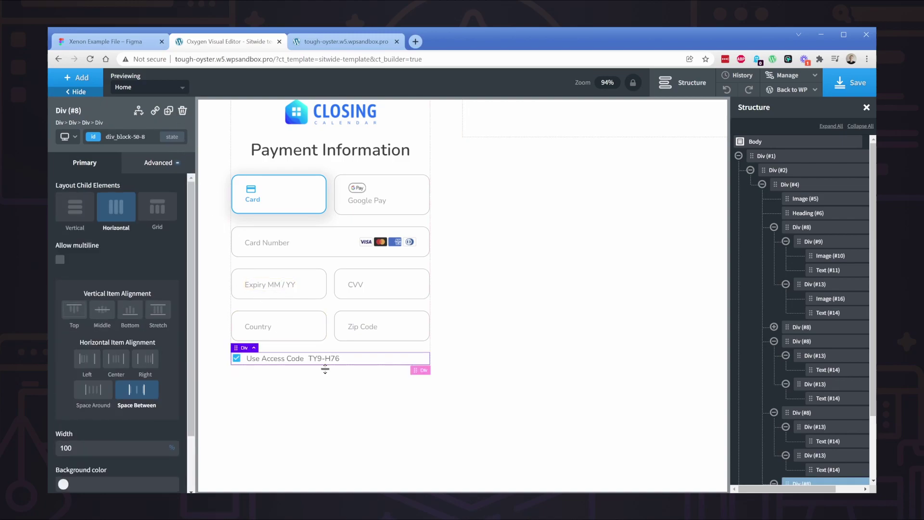
Wrap the Use Access Code text in its own div via the Structure panel
left_click(289, 361)
scroll(809, 436, "down", 2)
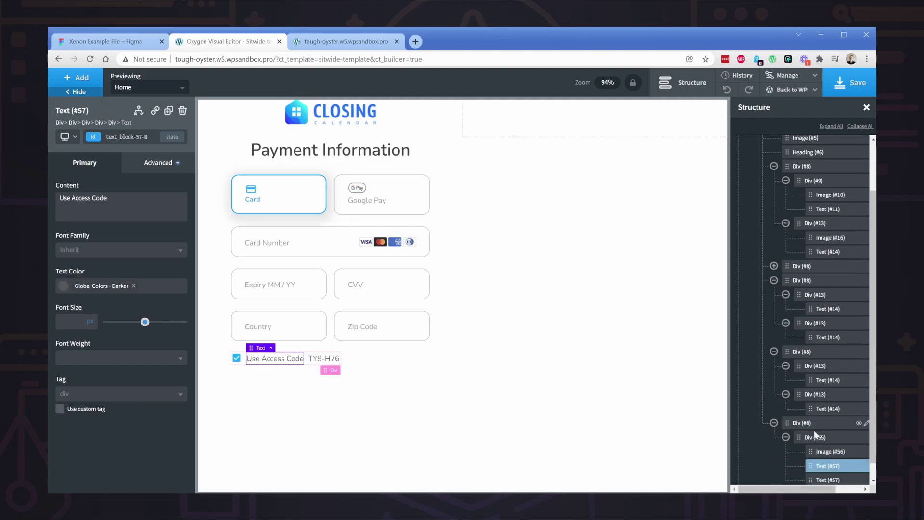
scroll(819, 433, "right", 2)
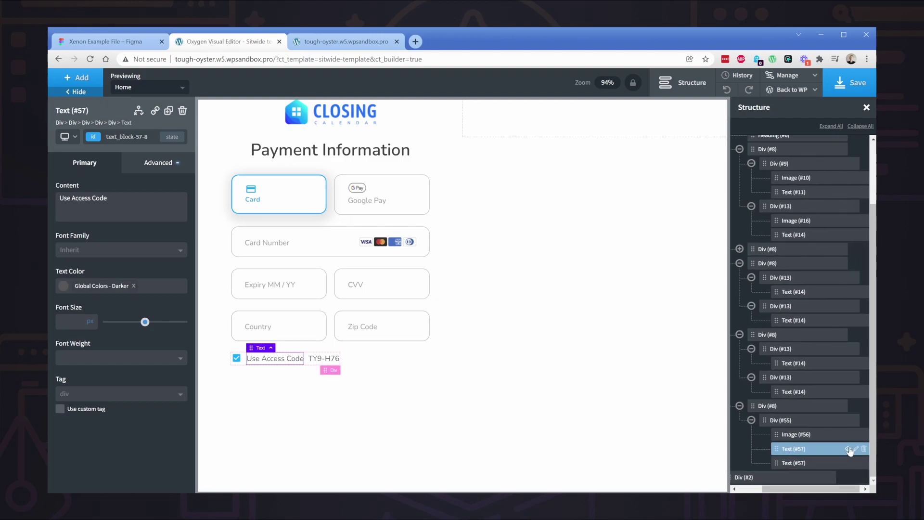
left_click(857, 450)
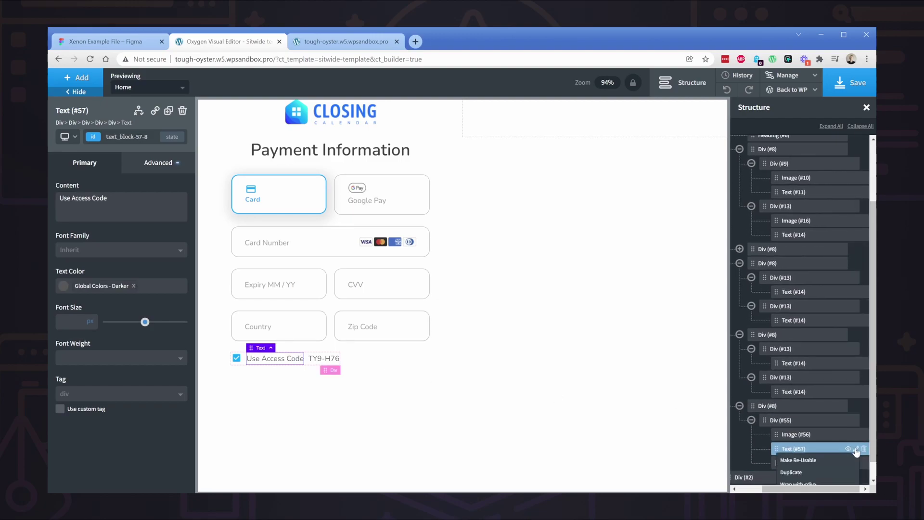
left_click(798, 483)
Move the checkbox into the new div, set it Horizontal, and make the row 100% wide
left_click_drag(778, 434, 803, 451)
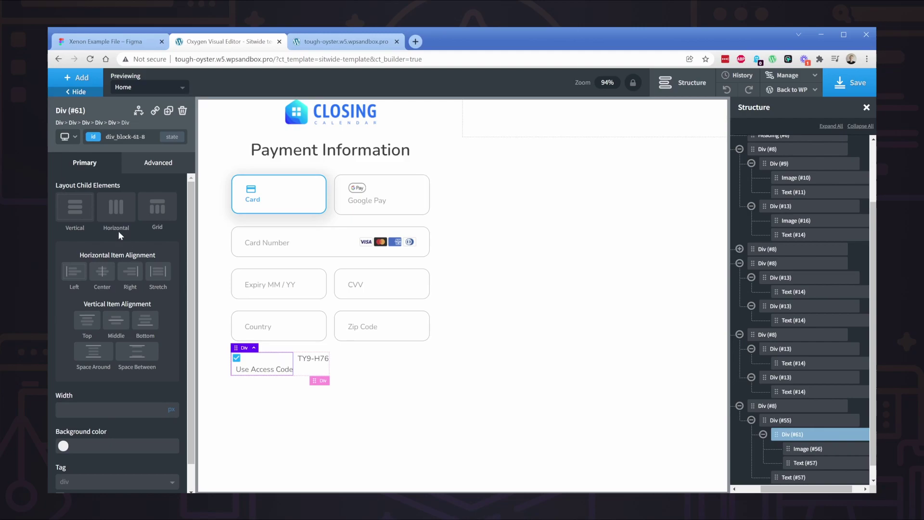
left_click(116, 207)
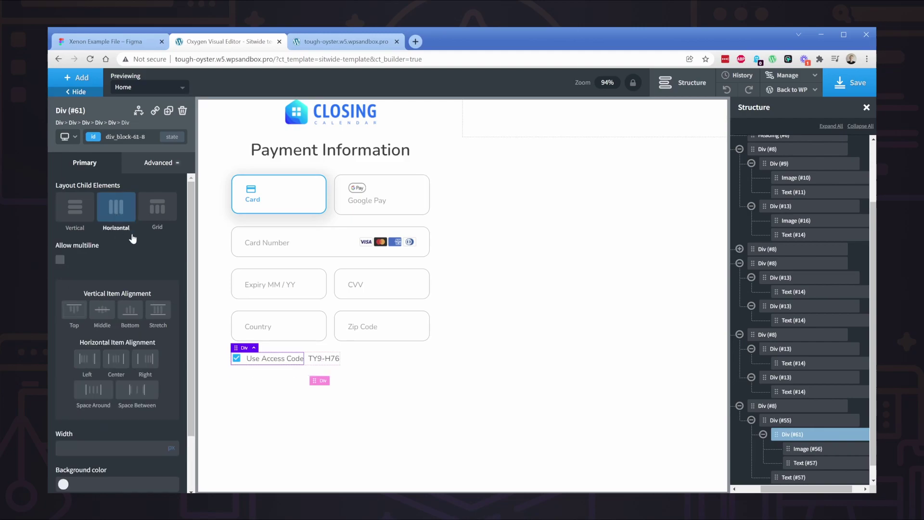
left_click(767, 420)
left_click(138, 447)
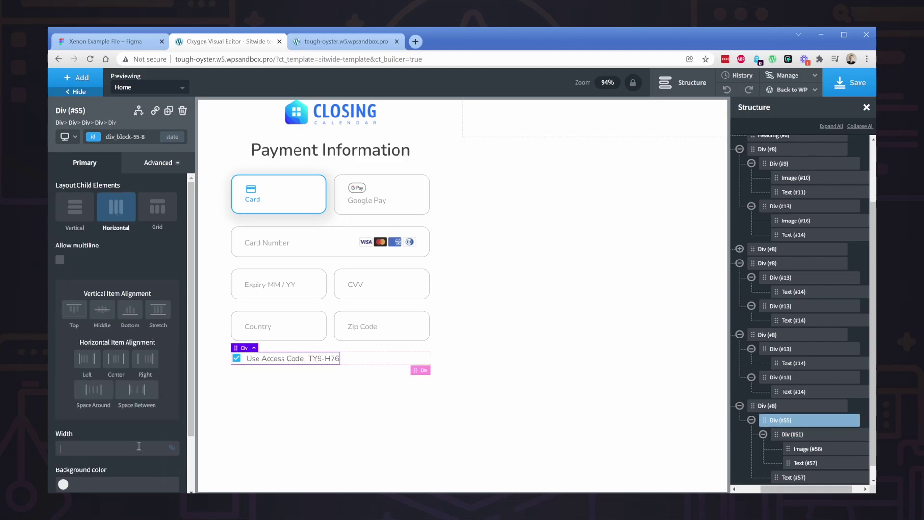
key("Return")
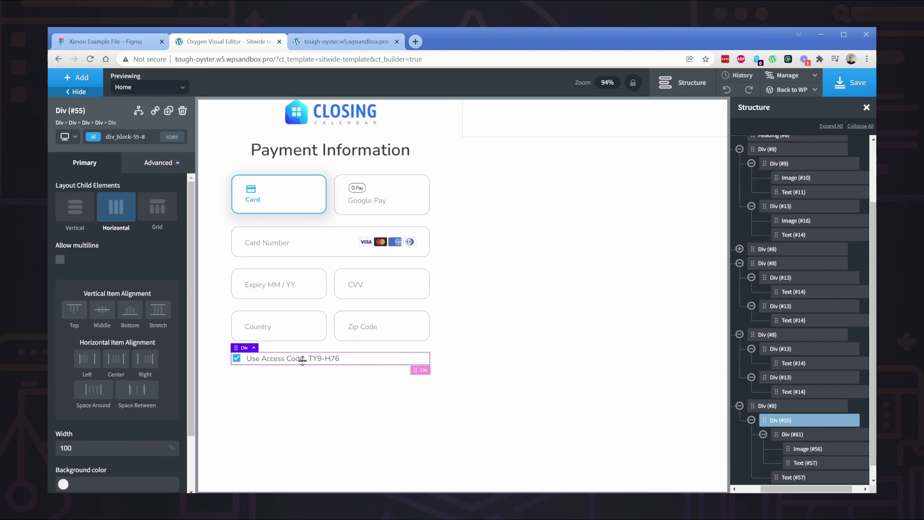
left_click(800, 438)
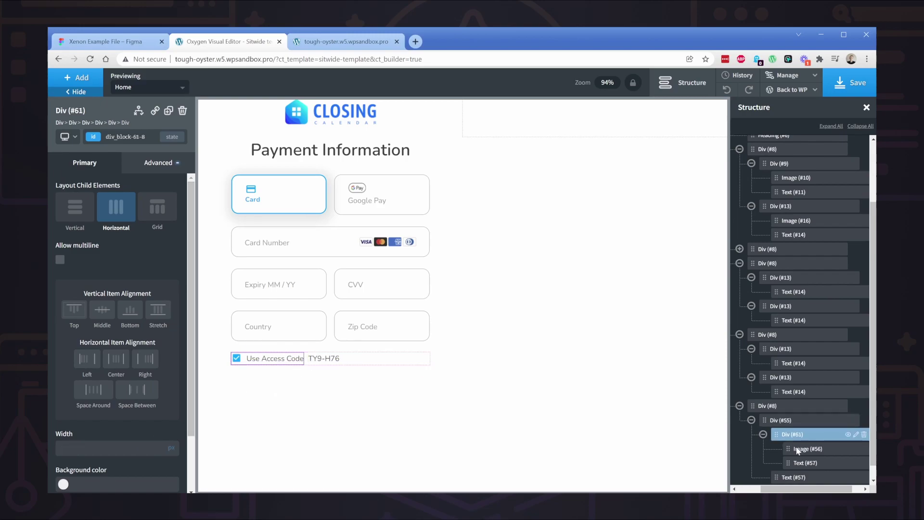
left_click(798, 463)
left_click(784, 478)
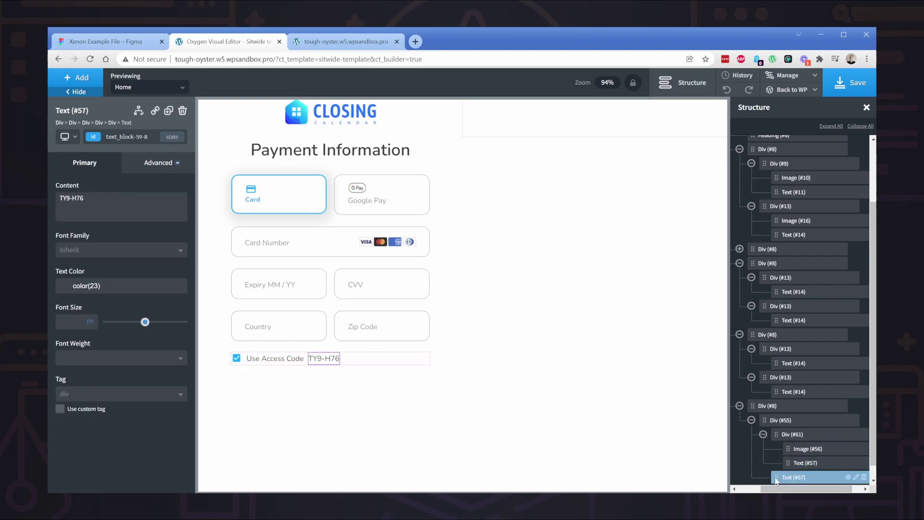
left_click(158, 163)
left_click(87, 242)
scroll(110, 376, "down", 2)
type("1")
left_click(156, 166)
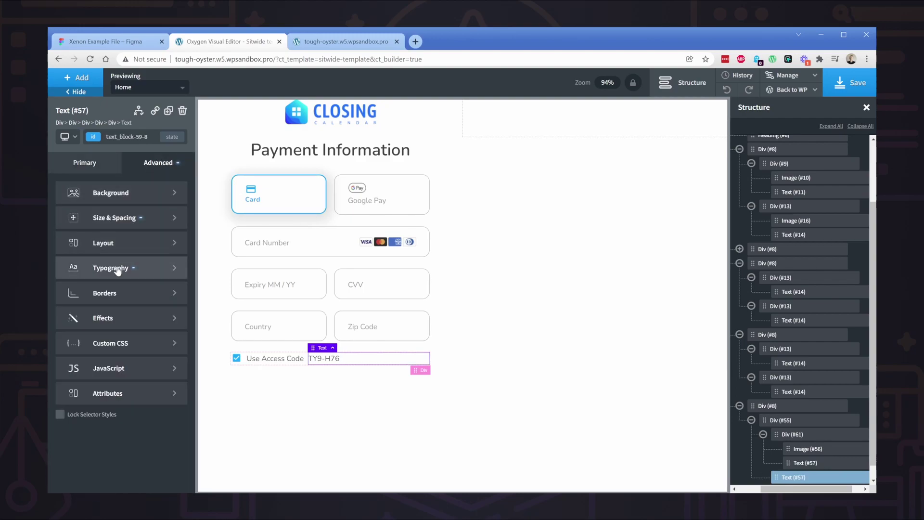
left_click(144, 268)
left_click(101, 336)
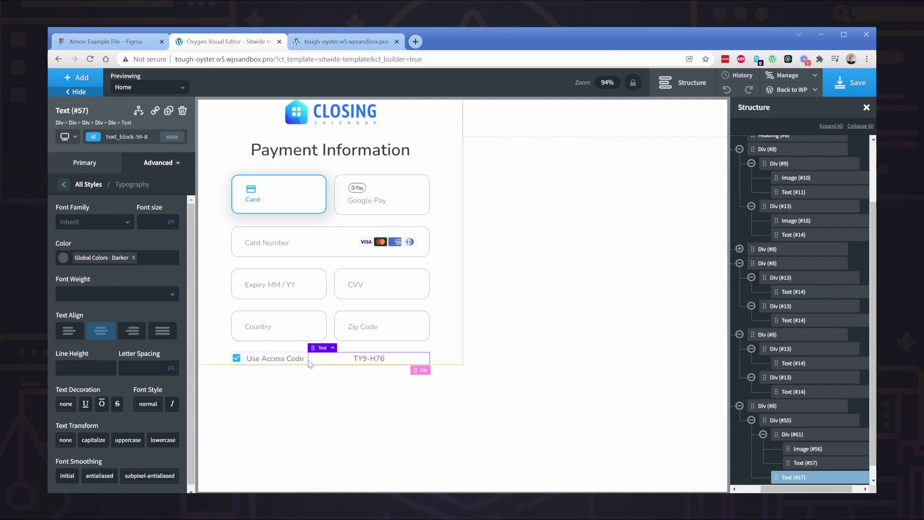
left_click(112, 122)
Open the row's bottom border settings and check the Figma wrapper's inner shadow values
left_click(153, 166)
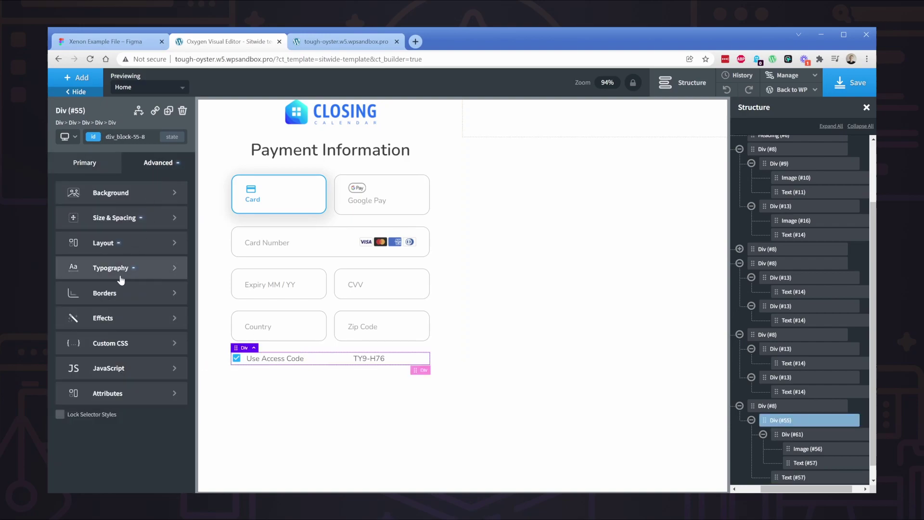
left_click(114, 293)
left_click(101, 220)
left_click(91, 279)
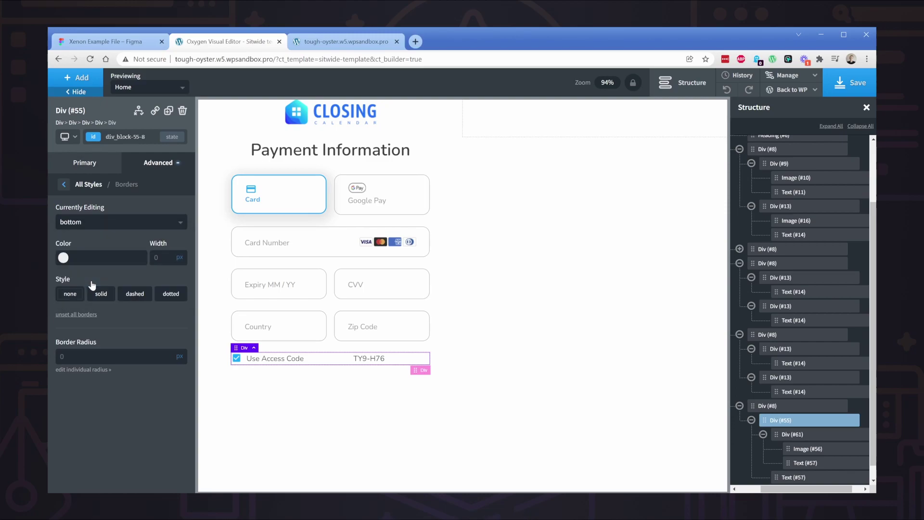
left_click(140, 41)
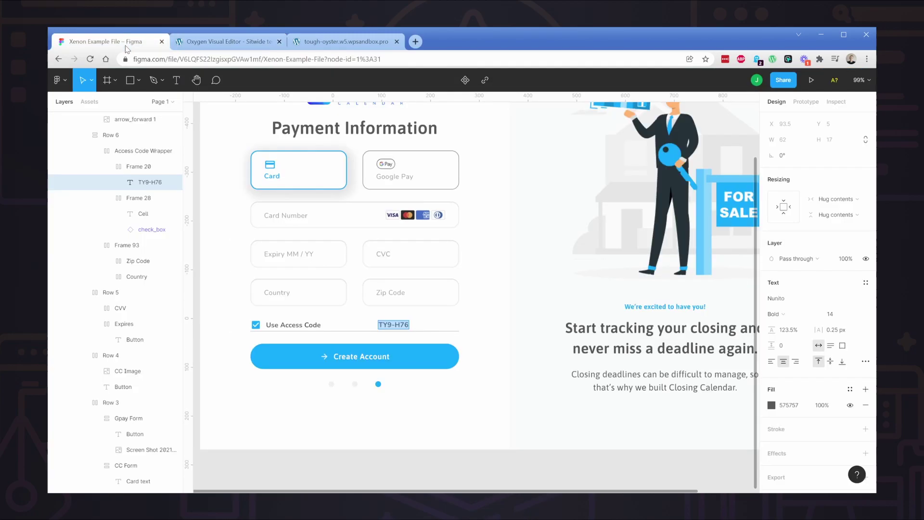
left_click(327, 330)
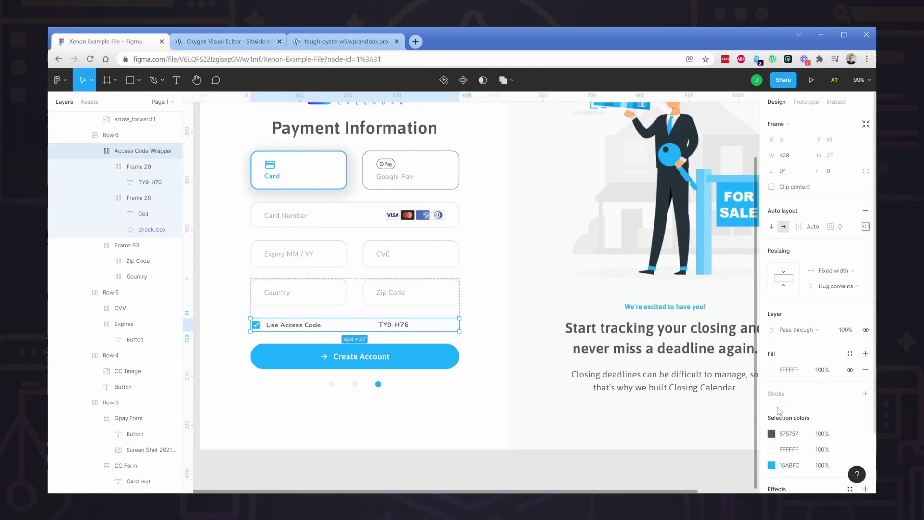
scroll(785, 411, "down", 2)
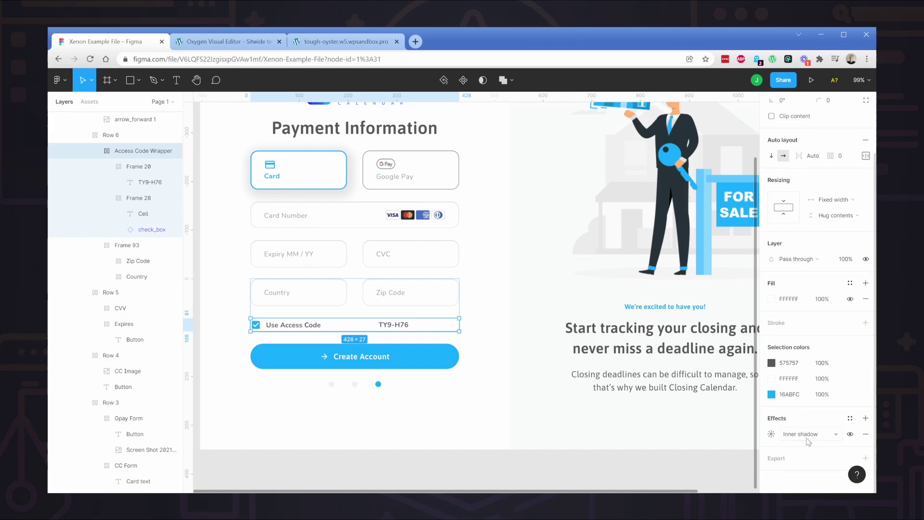
left_click(771, 435)
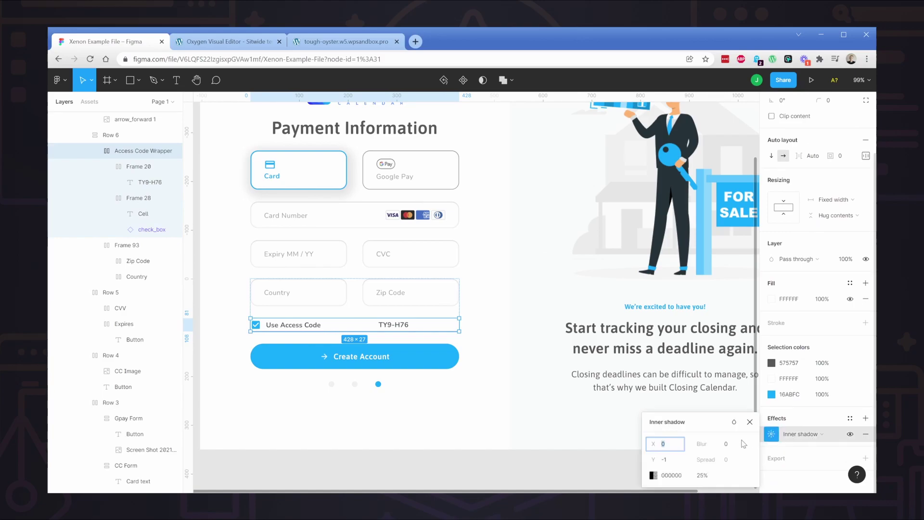
left_click(236, 44)
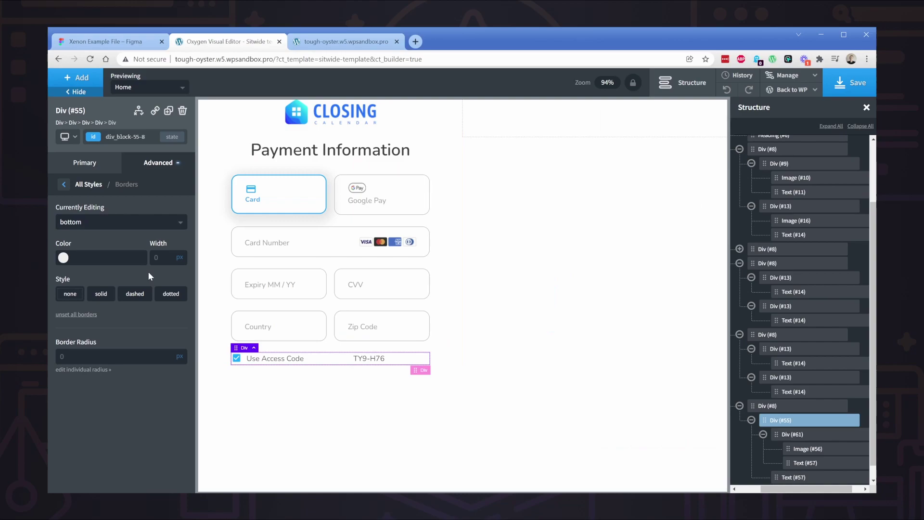
Add an inset box shadow in #000 at 0.09 opacity with a -1 px vertical offset
left_click(64, 185)
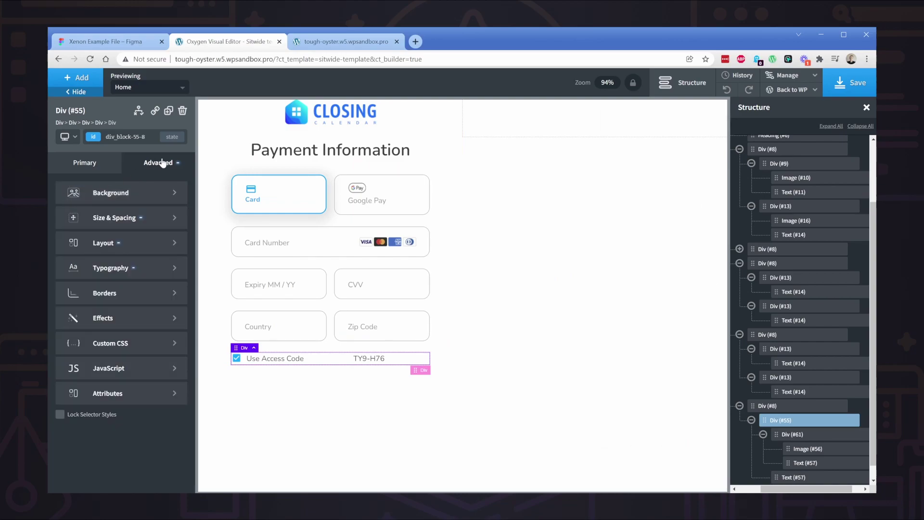
left_click(116, 322)
left_click(114, 293)
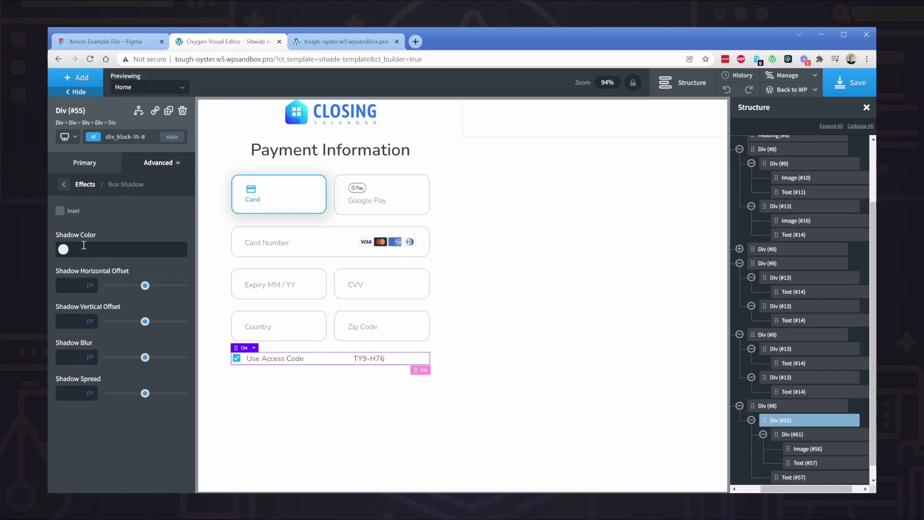
left_click(59, 211)
left_click(81, 248)
type("#000")
left_click(72, 247)
left_click_drag(77, 343, 76, 347)
left_click(106, 241)
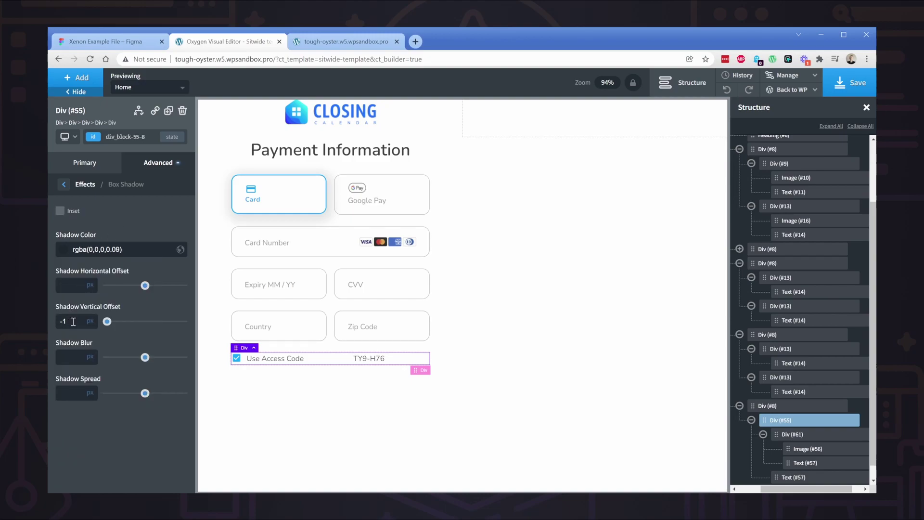
Recheck the Figma shadow, then select the Country and Zip Code row
left_click(156, 48)
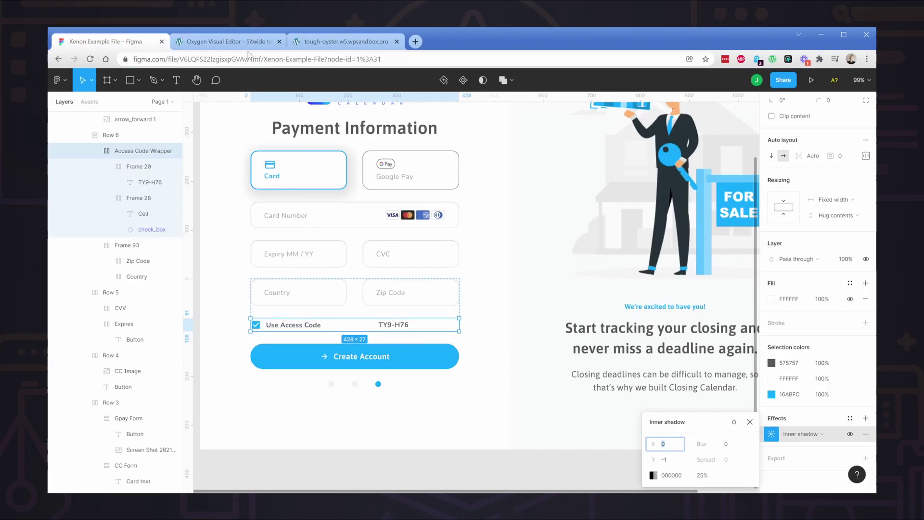
left_click(222, 42)
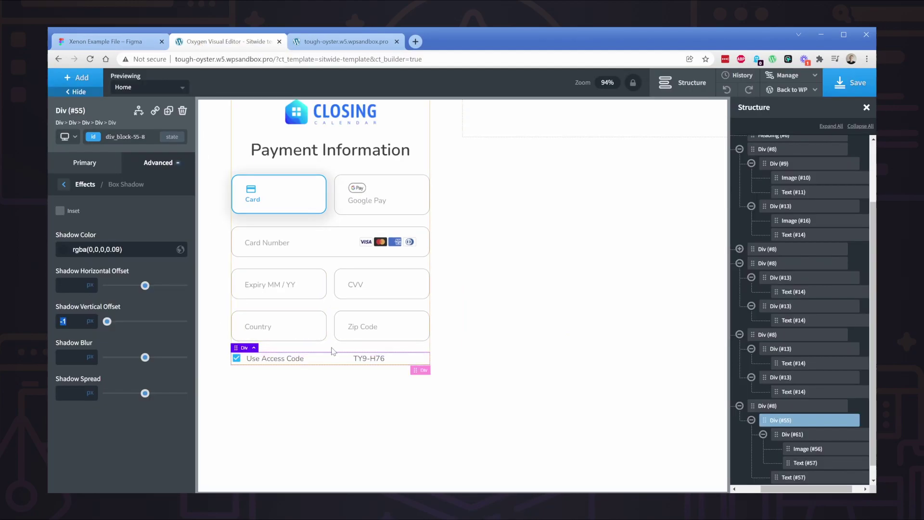
left_click(763, 435)
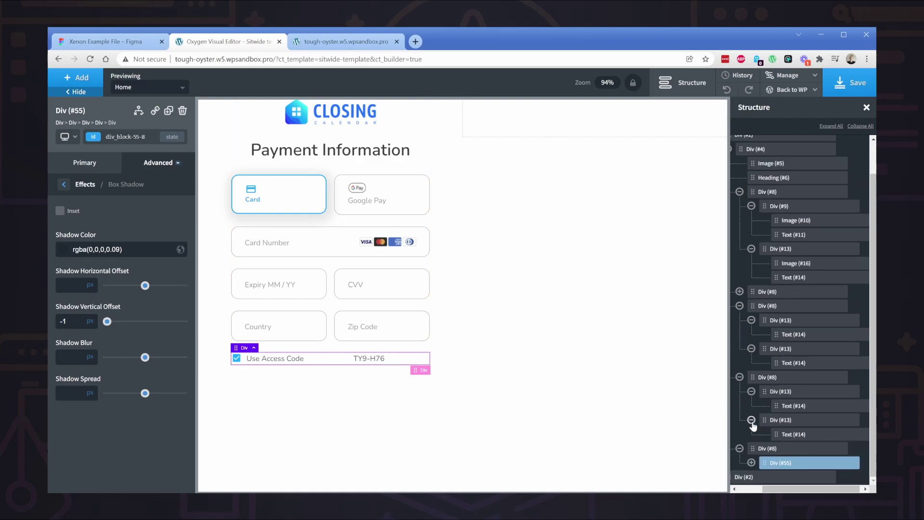
left_click(757, 449)
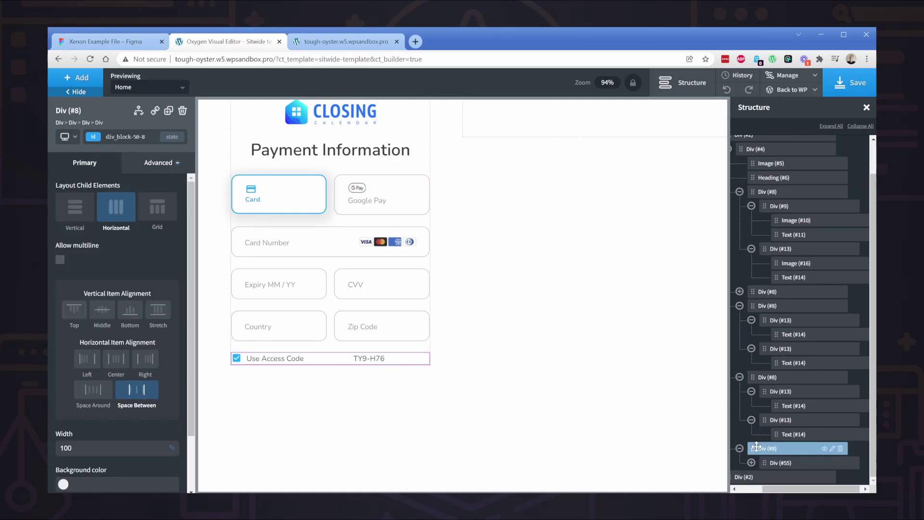
left_click(331, 339)
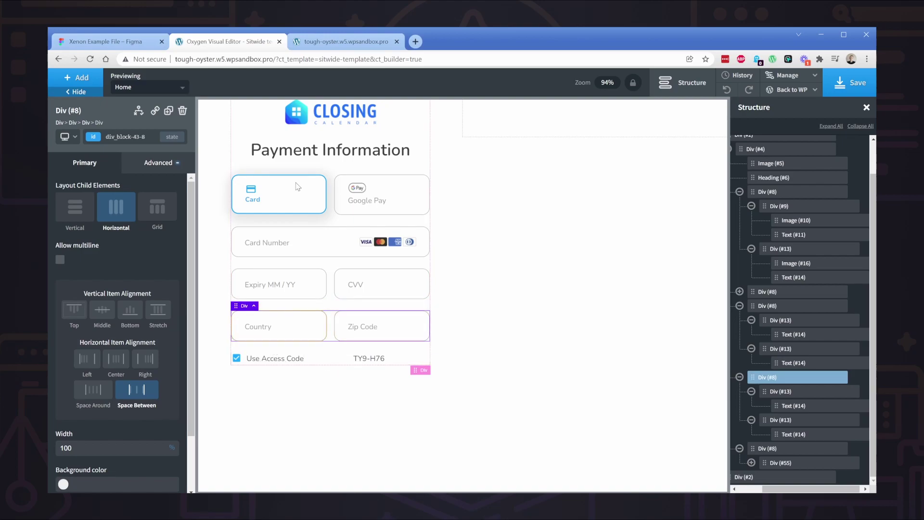
Add an empty div to the payment form column and note the Figma button colour 16ABFC
left_click(755, 149)
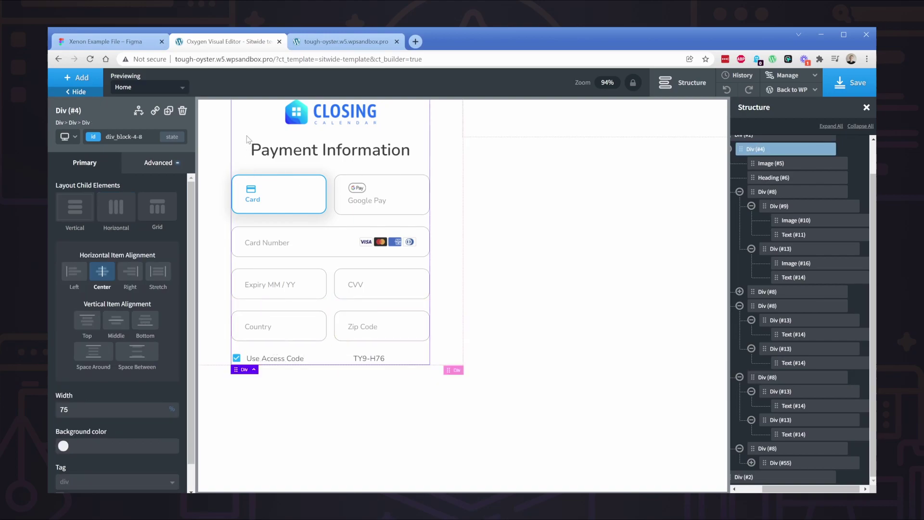
left_click(77, 77)
left_click(153, 181)
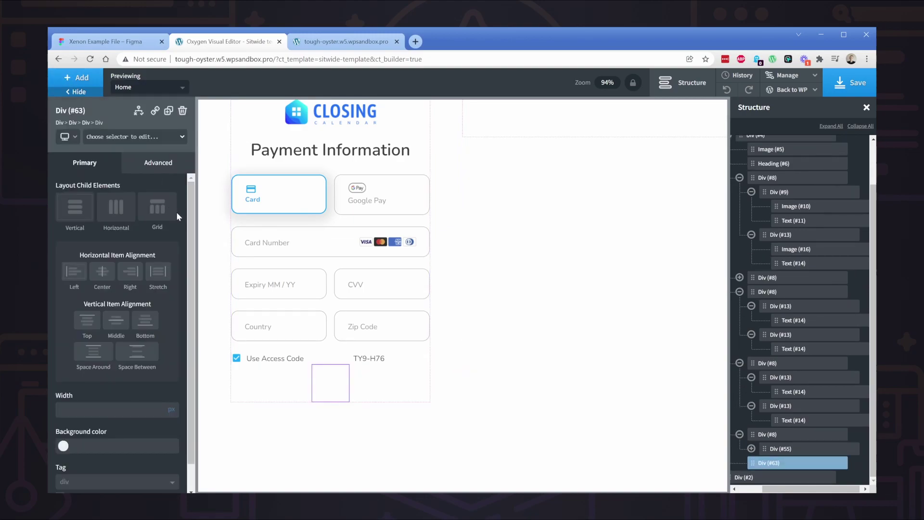
left_click(103, 42)
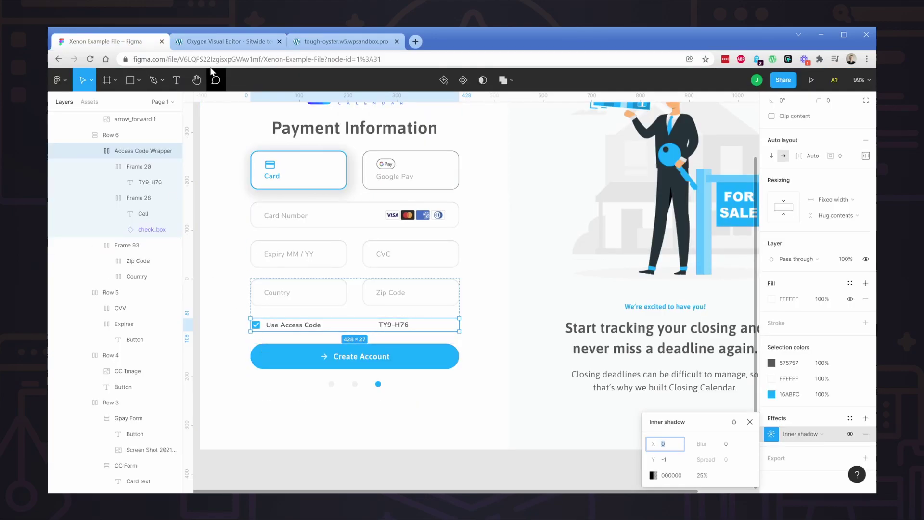
left_click(265, 367)
left_click(790, 331)
left_click(224, 42)
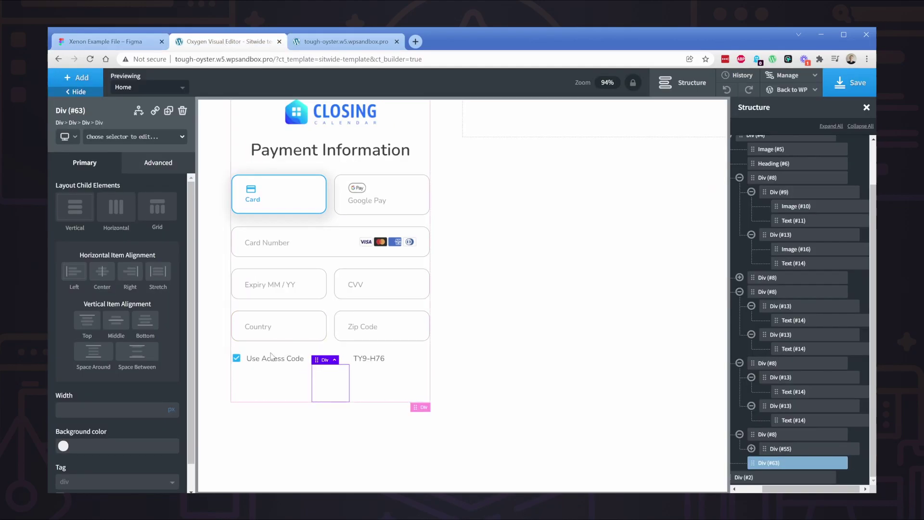
Set the new div to 100% width with a 25 px top margin
left_click(171, 409)
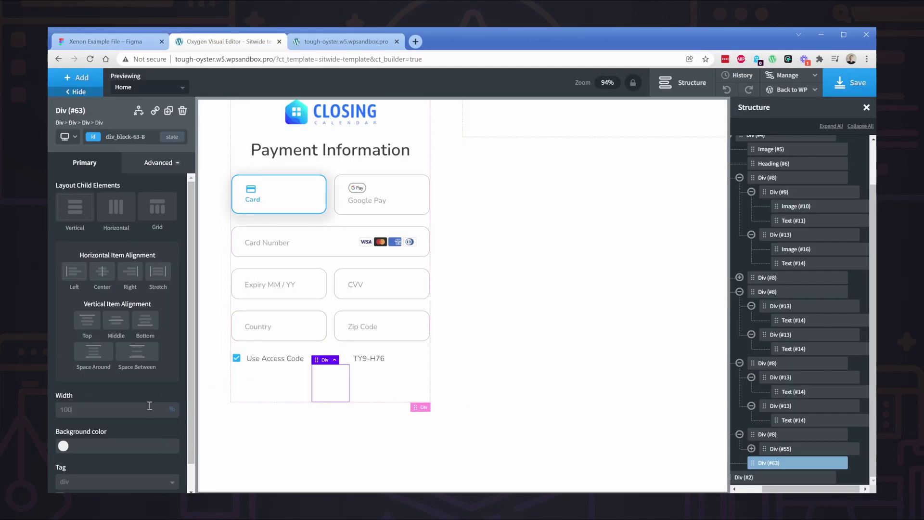
left_click(155, 163)
left_click(132, 213)
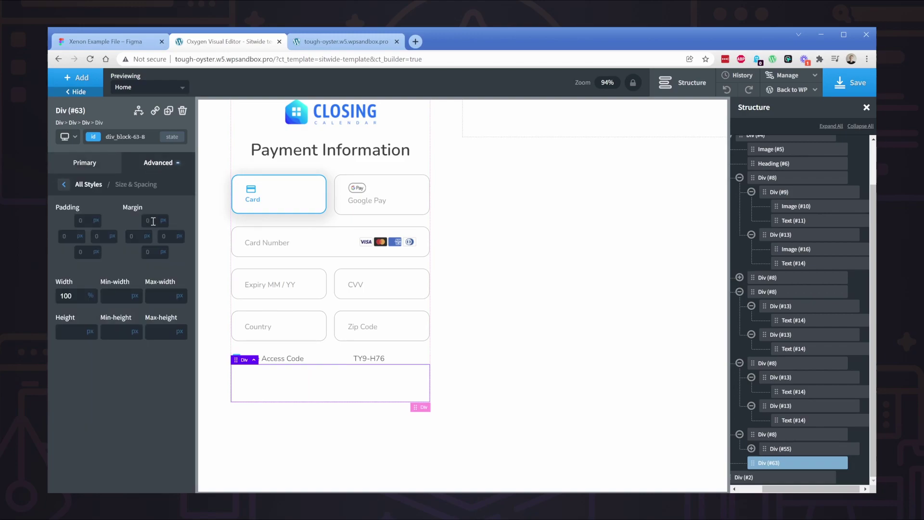
left_click(153, 221)
type("25")
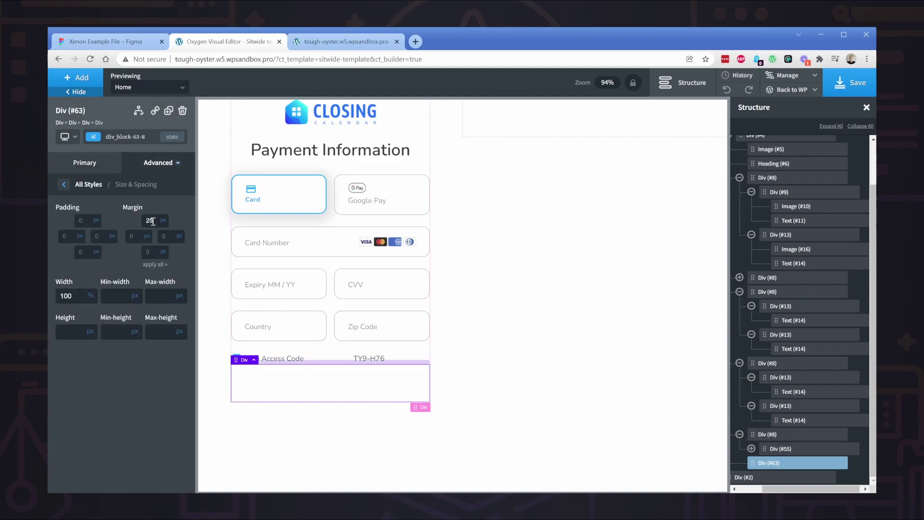
left_click(105, 166)
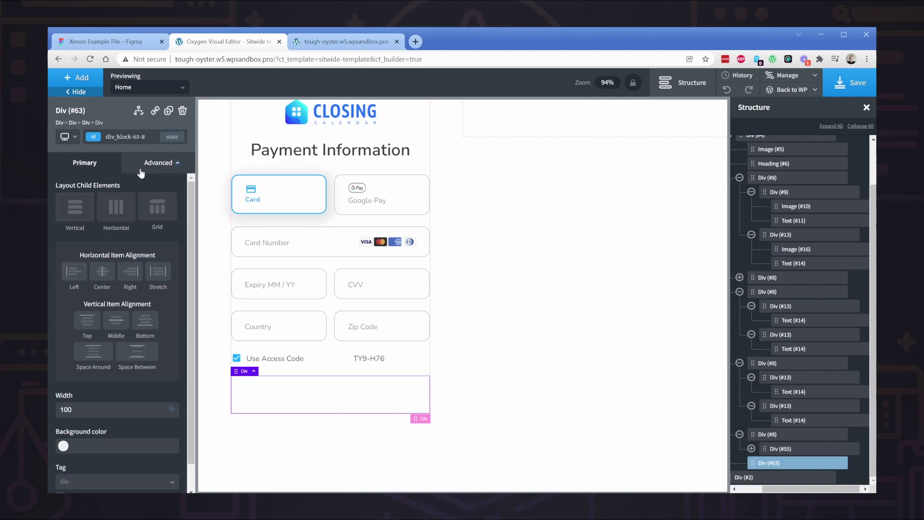
Fill the box with the global blue colour and round its corners to 72 px
left_click(64, 447)
left_click(80, 379)
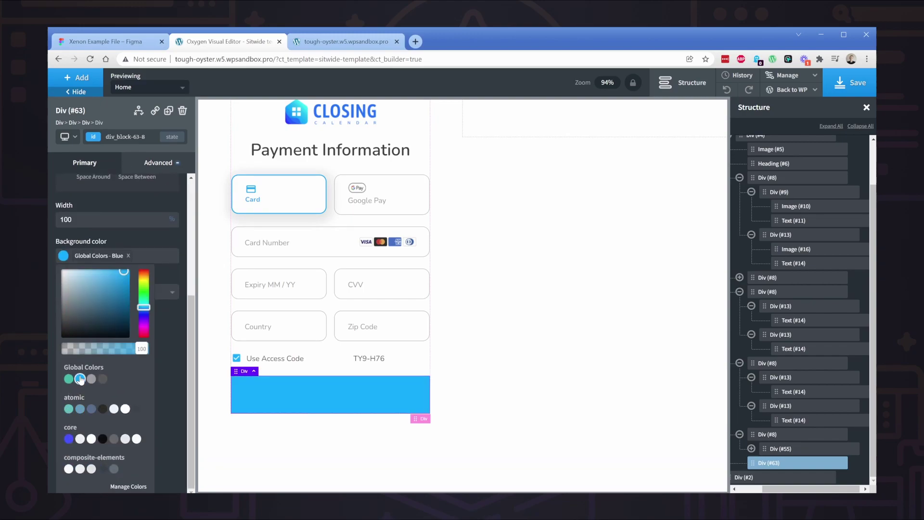
left_click(152, 169)
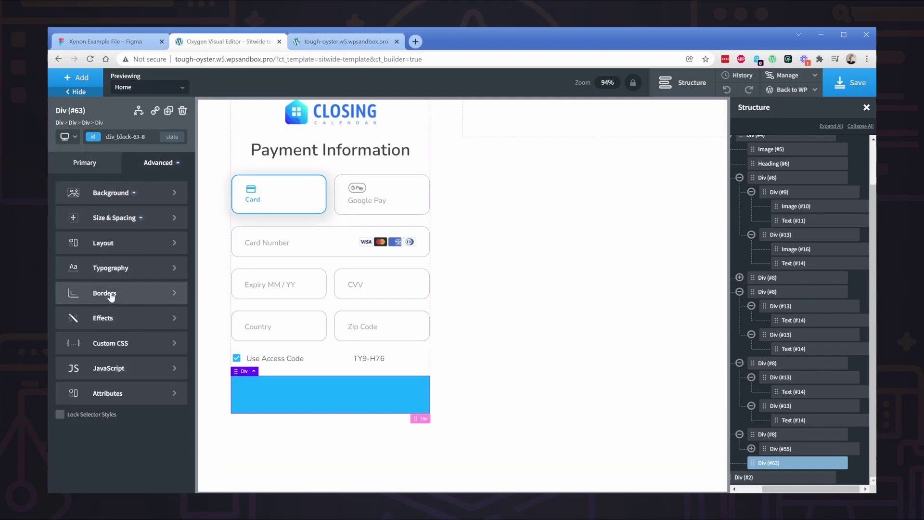
left_click(106, 294)
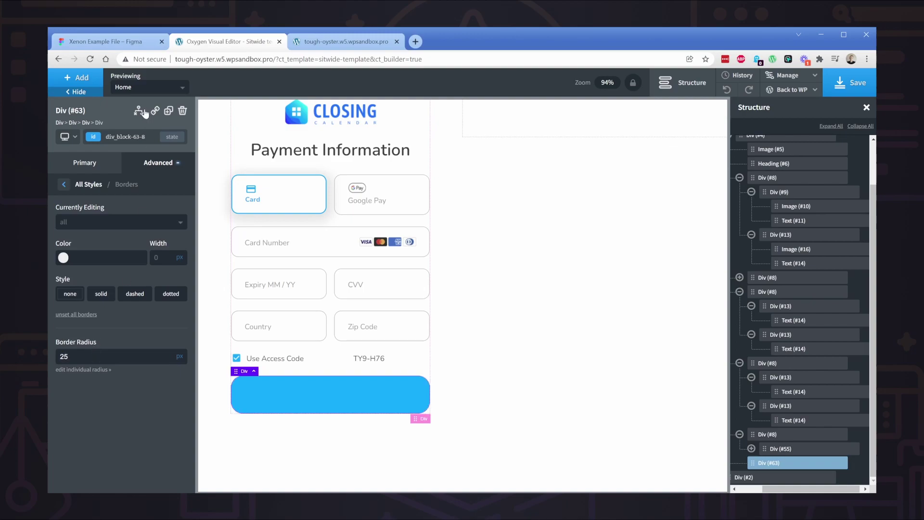
left_click(108, 42)
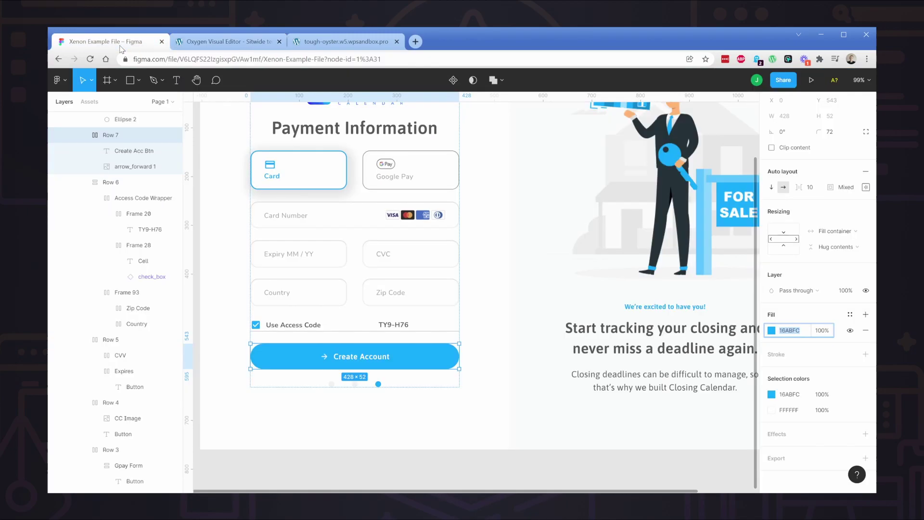
left_click(225, 42)
double_click(94, 357)
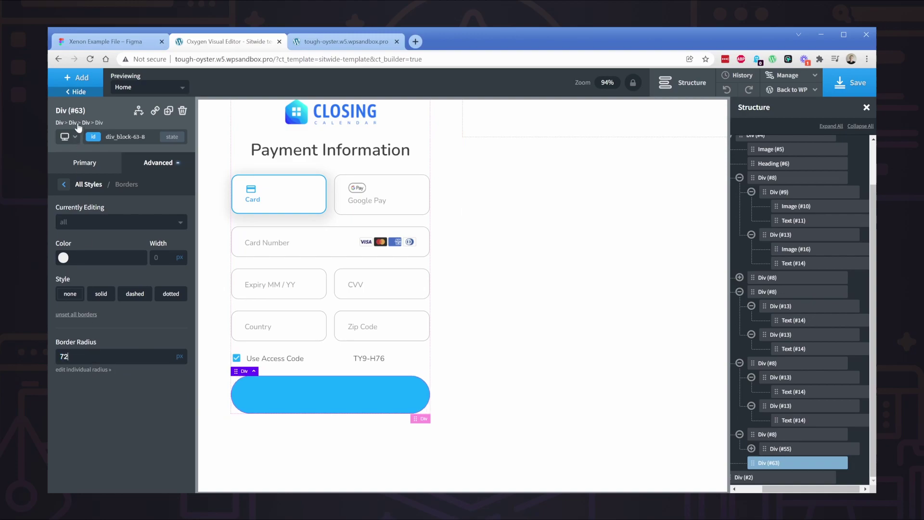
left_click(110, 41)
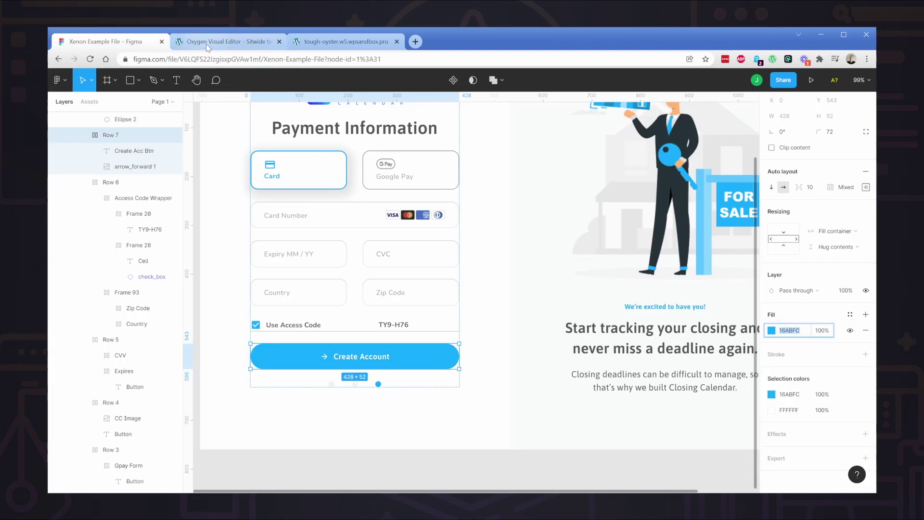
left_click(206, 44)
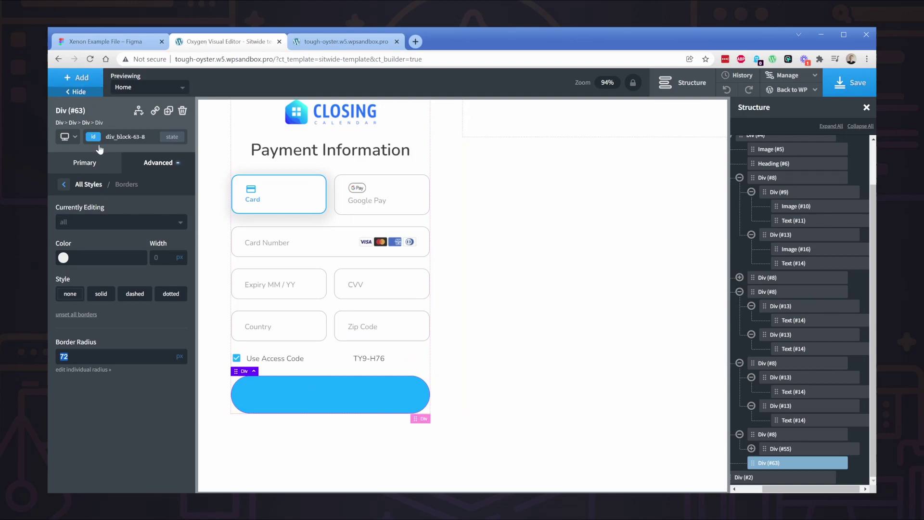
Centre the box's contents horizontally and vertically
left_click(99, 164)
left_click(101, 247)
left_click(116, 293)
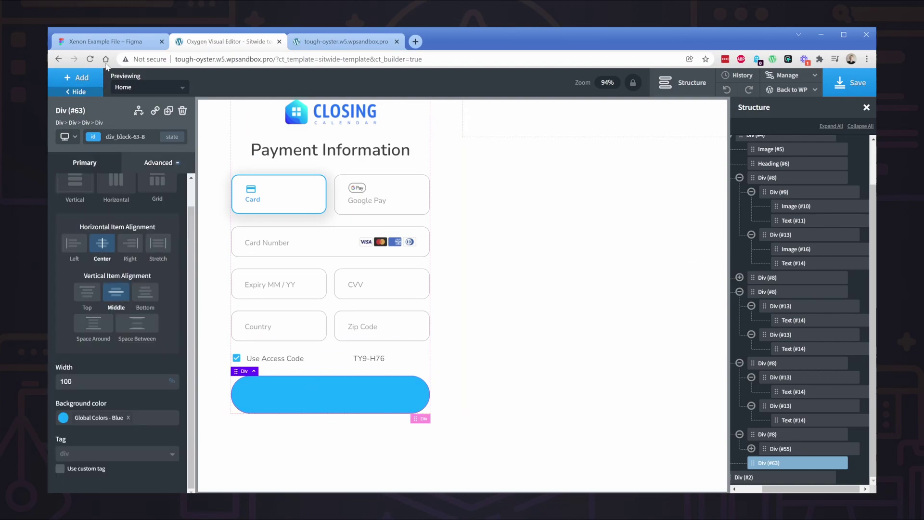
left_click(90, 82)
Insert the arrow icon image from the Media Library into the button box
type("ima")
left_click(102, 144)
left_click(139, 231)
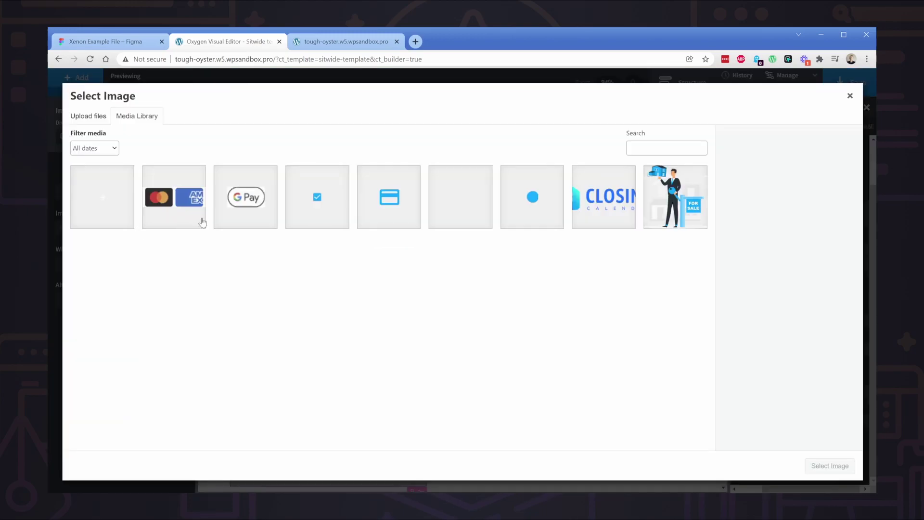
left_click(113, 210)
left_click(830, 466)
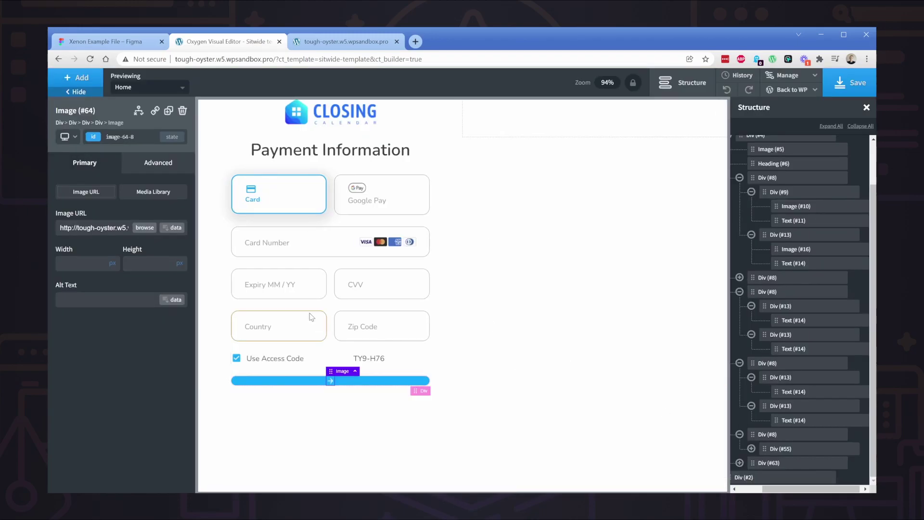
Add a text element reading 'Create Account' beside the arrow
left_click(77, 78)
left_click(147, 249)
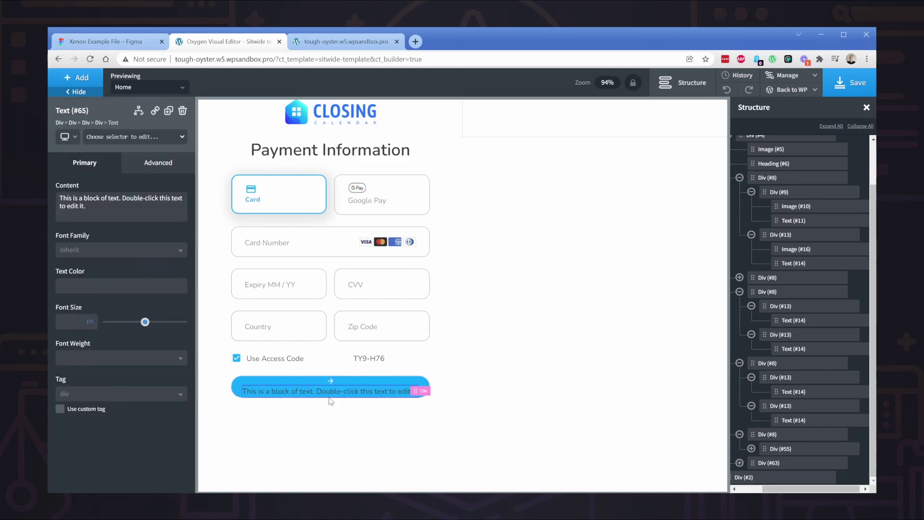
double_click(330, 391)
key("ctrl+a")
type("Create Account")
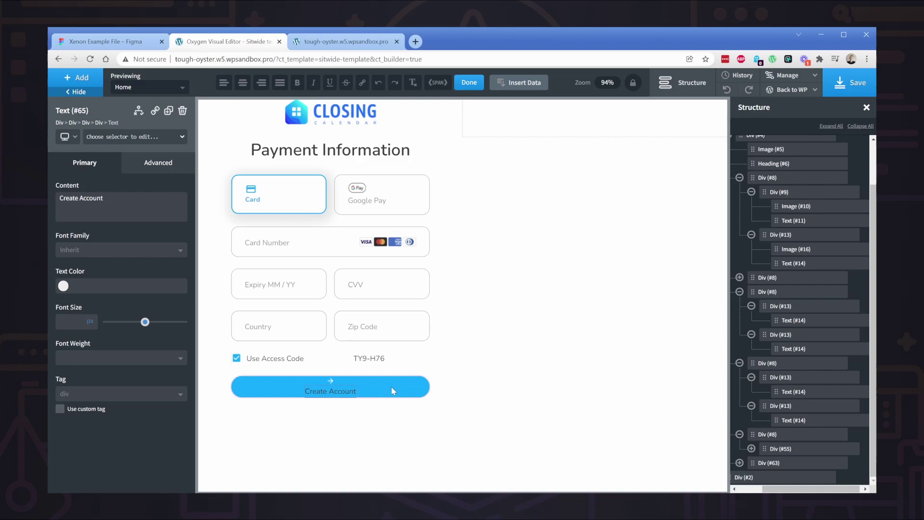
Set the button box's text colour and lay the arrow and label side by side
left_click(394, 391)
left_click(158, 162)
left_click(121, 269)
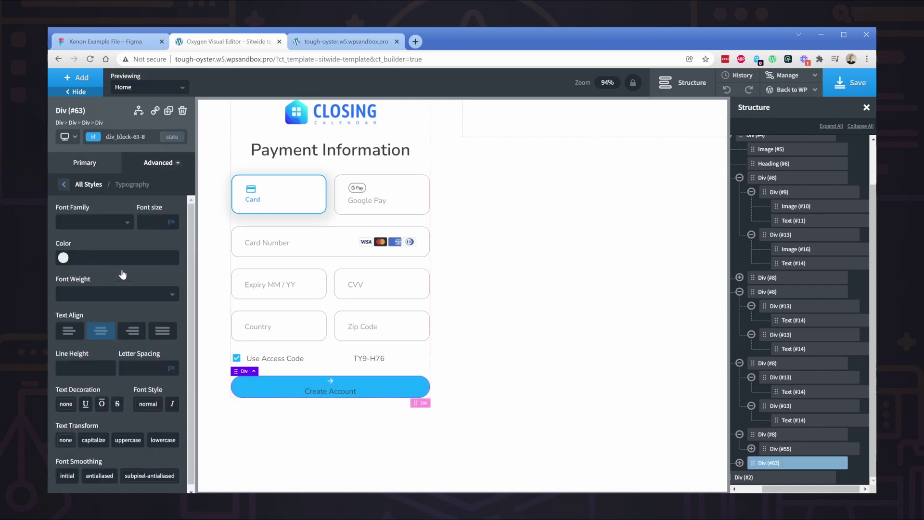
left_click(59, 258)
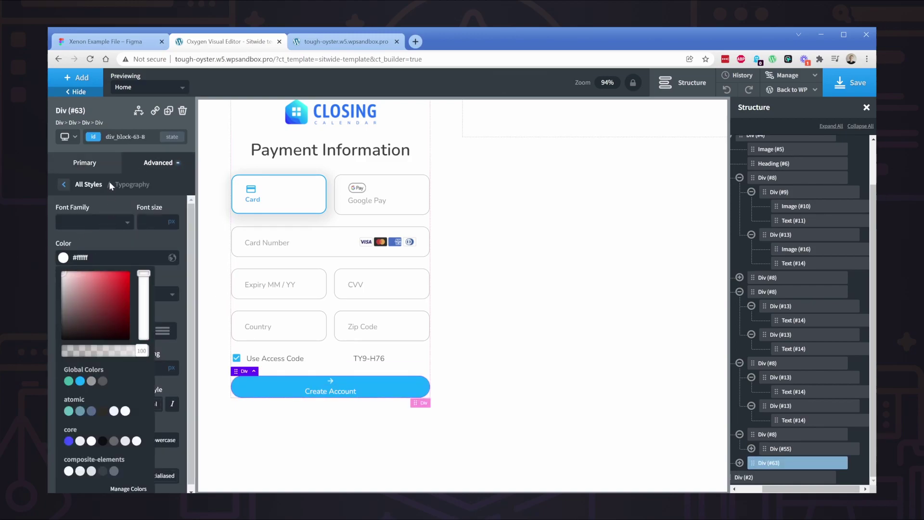
left_click(85, 162)
left_click(110, 212)
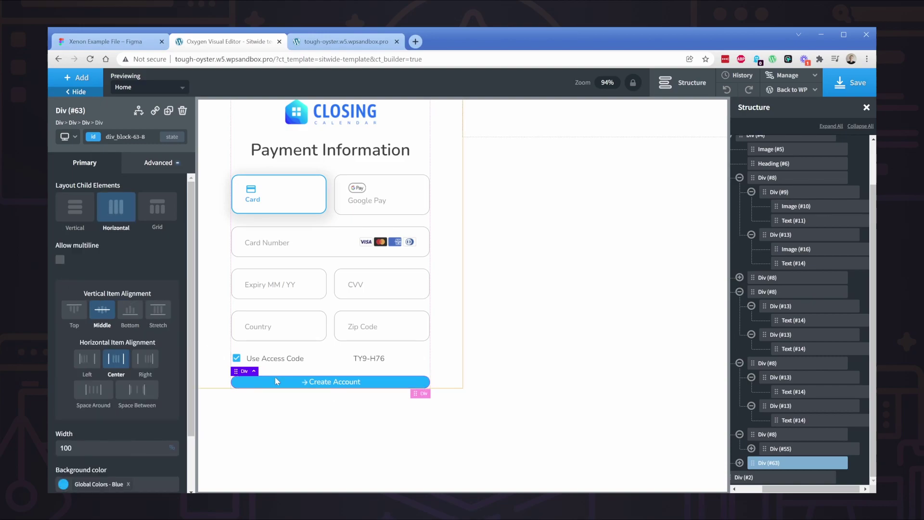
Give the Create Account label a 10 px left margin and compare spacing with Figma
left_click(327, 383)
left_click(163, 166)
left_click(161, 219)
left_click(133, 235)
type("10")
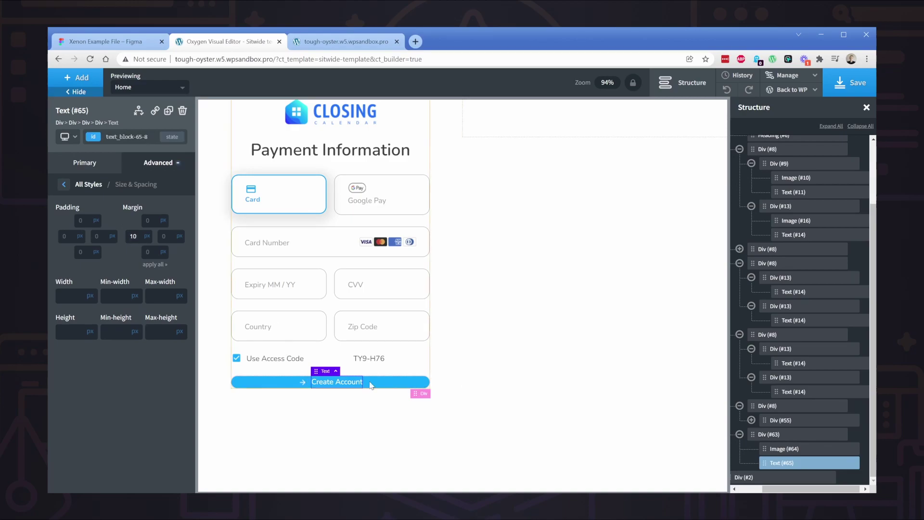
left_click(139, 111)
left_click(107, 41)
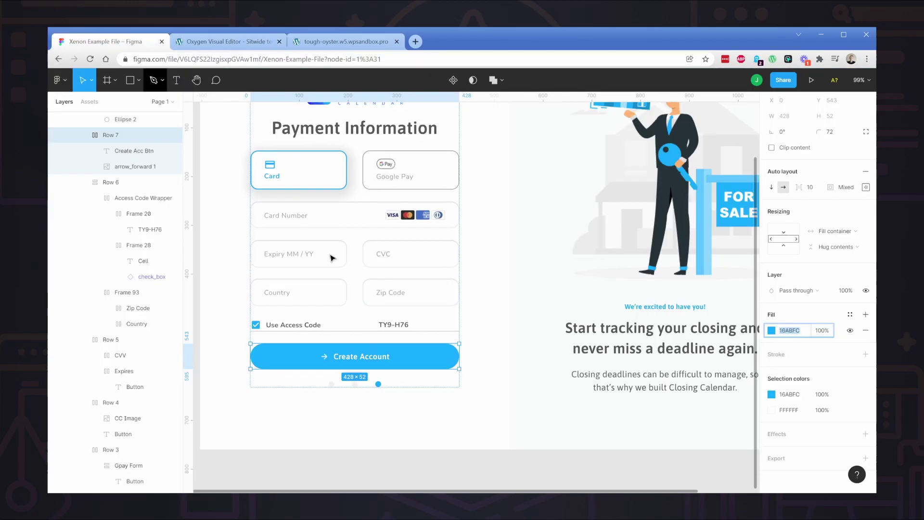
left_click(383, 355)
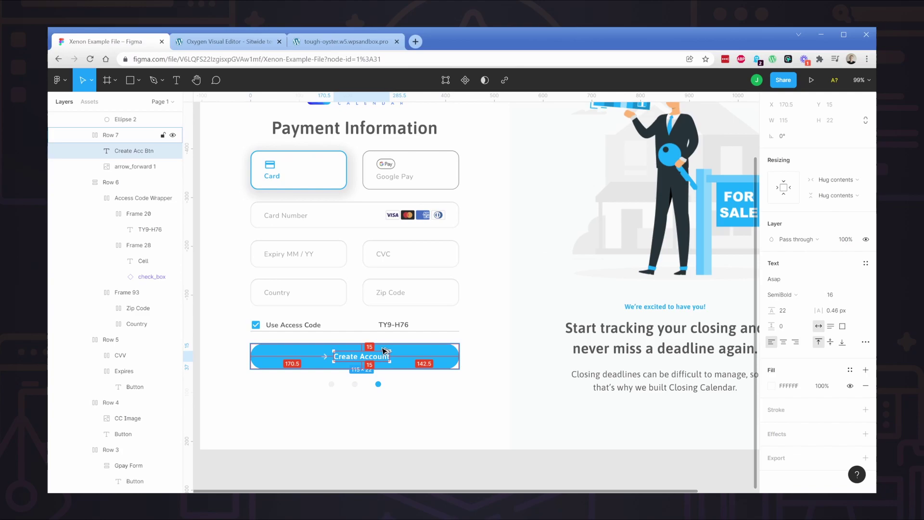
left_click(222, 42)
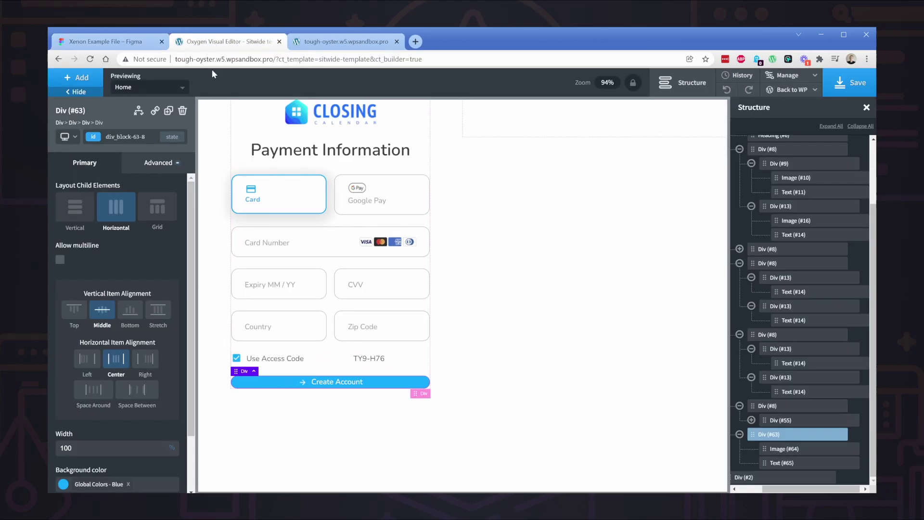
Pad the button box 15 px top and bottom and 140 px left and right
left_click(149, 162)
type("15")
left_click(86, 248)
type("15")
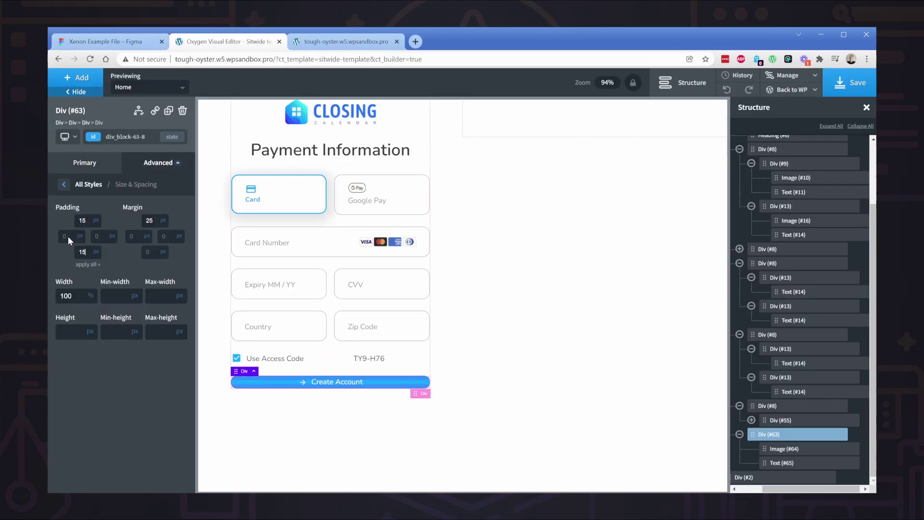
left_click(68, 236)
type("140")
left_click(100, 237)
type("1")
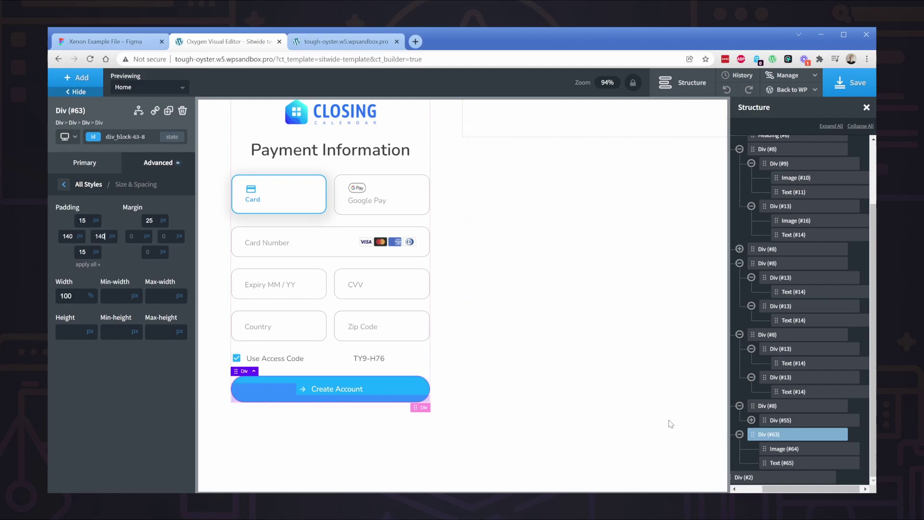
left_click(86, 126)
Add a new box below the button containing the Ellipse 3 dot image
left_click(76, 77)
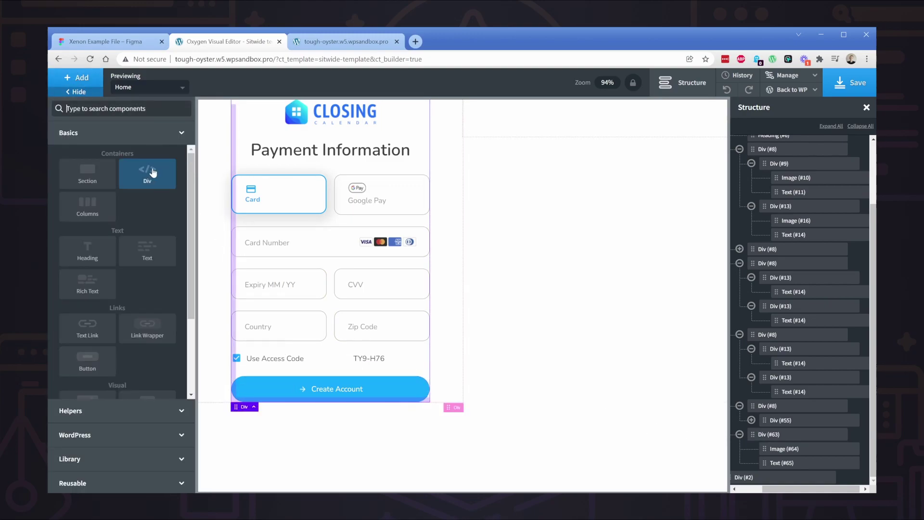
left_click(153, 179)
left_click(143, 410)
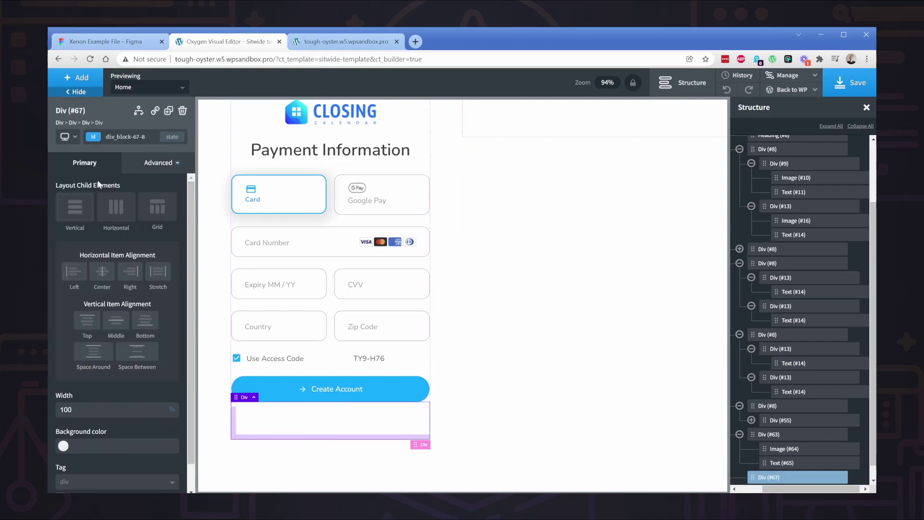
left_click(76, 78)
type("im")
left_click(91, 147)
left_click(146, 230)
left_click(451, 220)
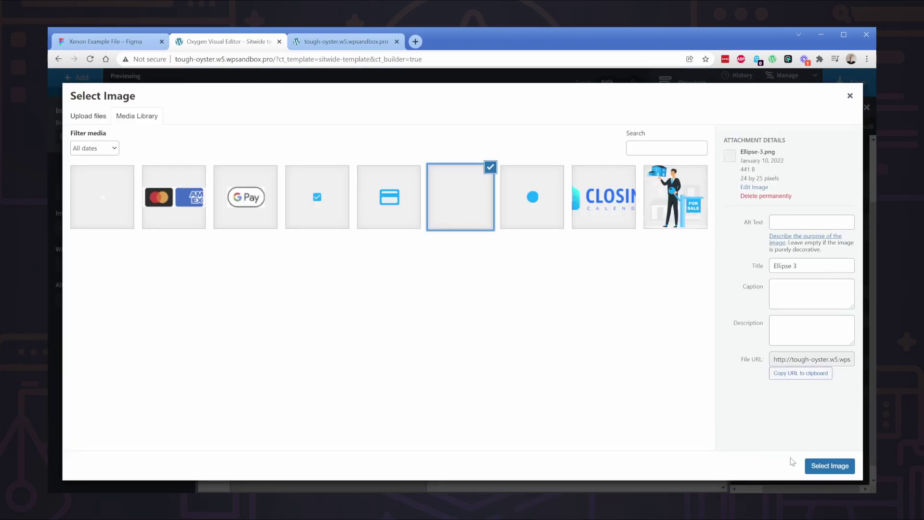
left_click(831, 466)
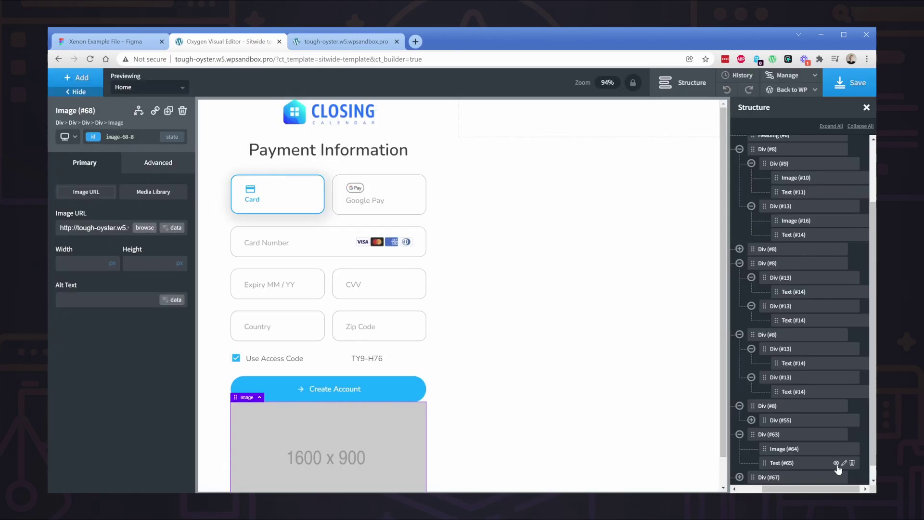
Duplicate the dot and swap the copy's image to the blue circle
left_click(168, 110)
left_click(146, 228)
left_click(530, 198)
left_click(827, 465)
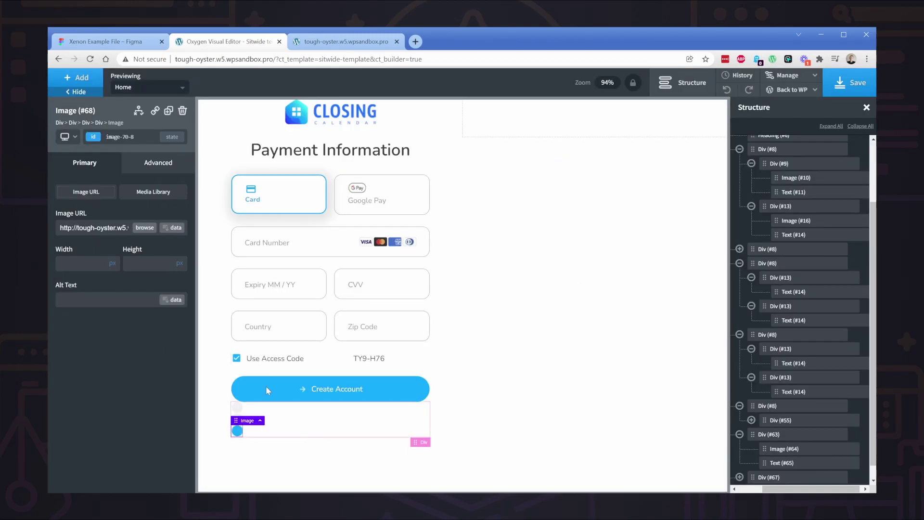
Lay the dots row out horizontally, centred both ways, with a 25 px top margin
left_click(146, 164)
left_click(124, 218)
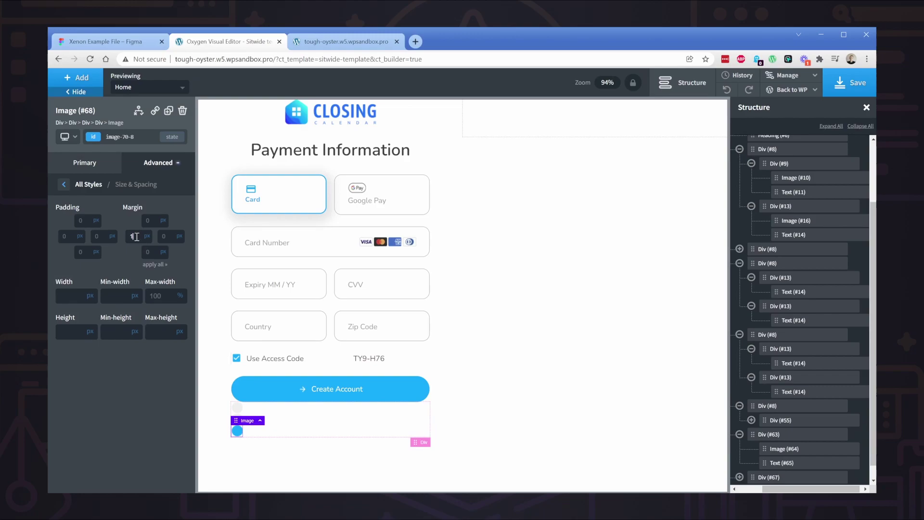
left_click(290, 427)
left_click(243, 429)
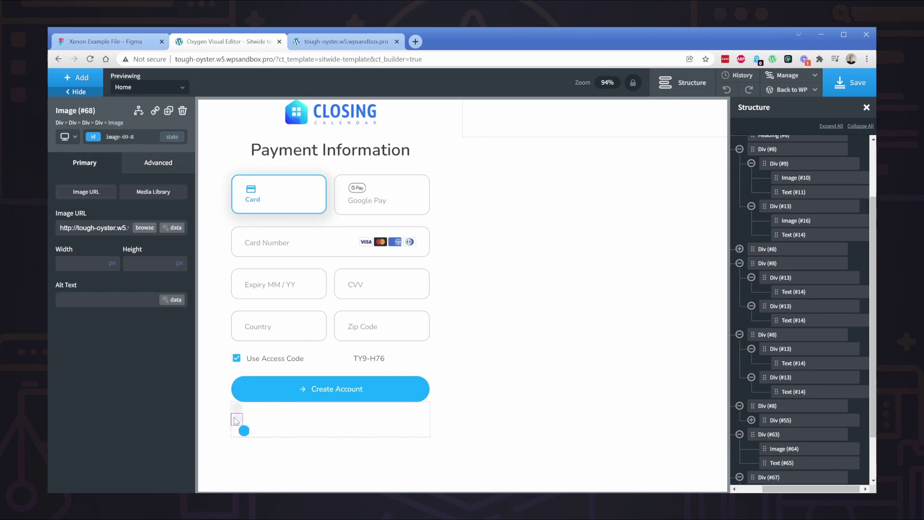
left_click(155, 164)
left_click(119, 219)
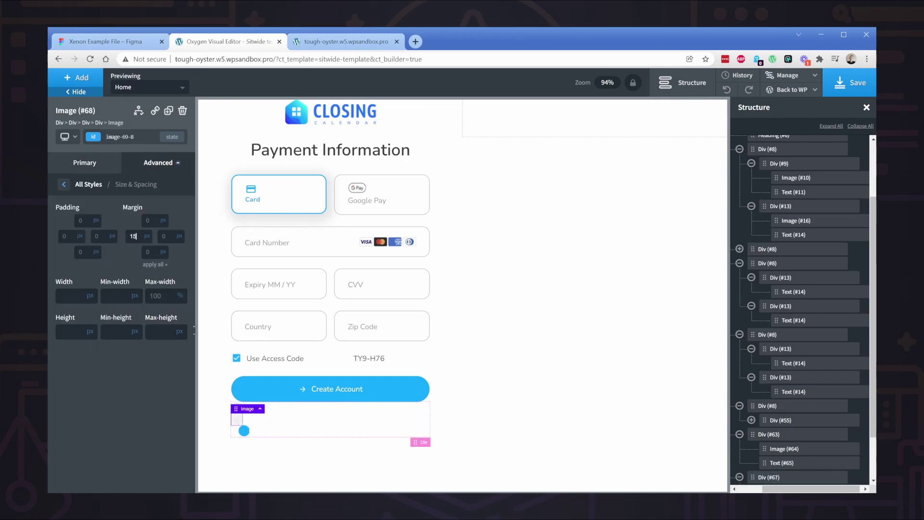
left_click(299, 419)
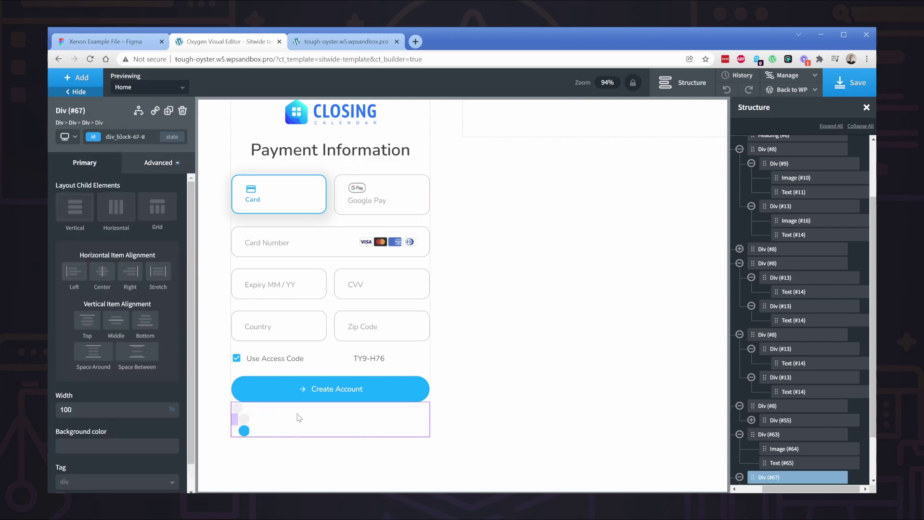
left_click(115, 215)
left_click(103, 312)
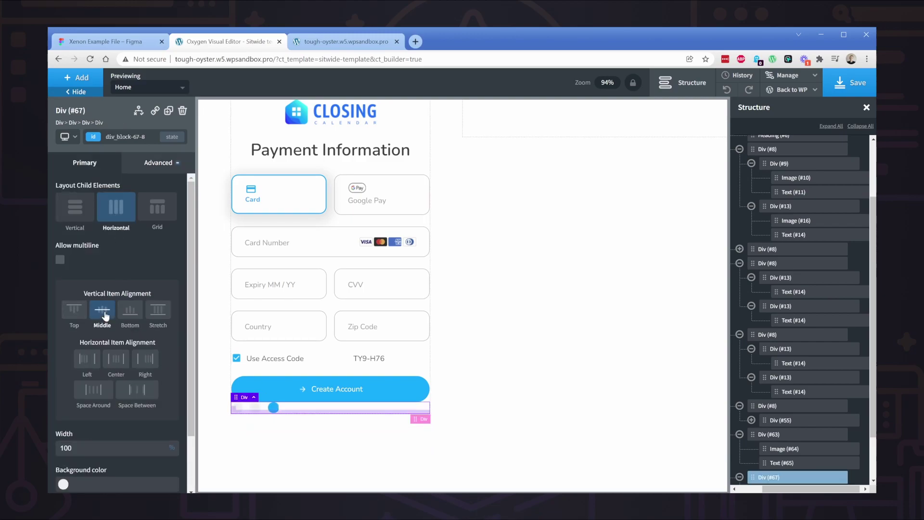
left_click(117, 362)
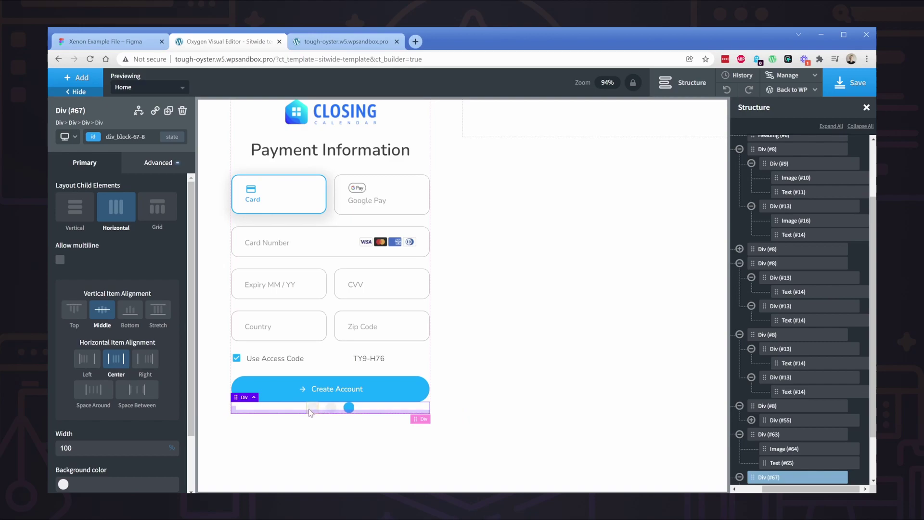
left_click(158, 163)
type("25")
Check the dot size in Figma and set the dot images' width to 12 px
left_click(330, 420)
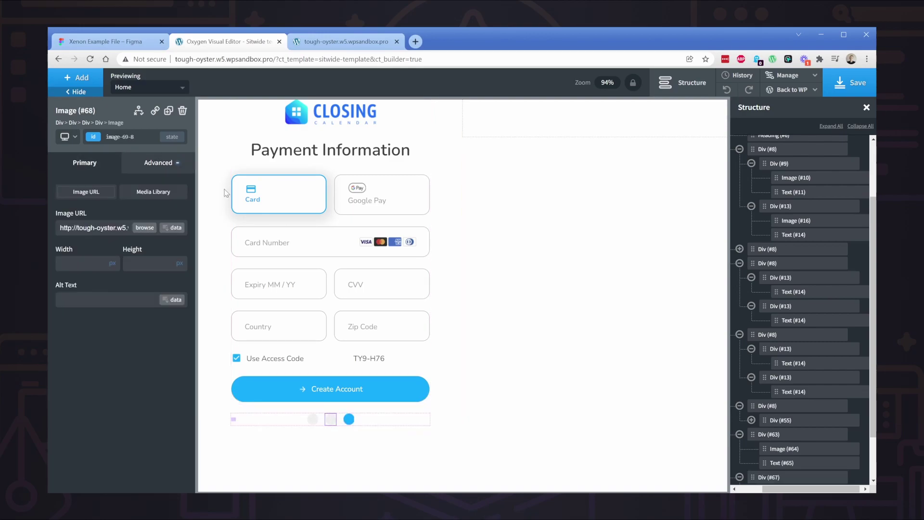
left_click(115, 44)
double_click(355, 383)
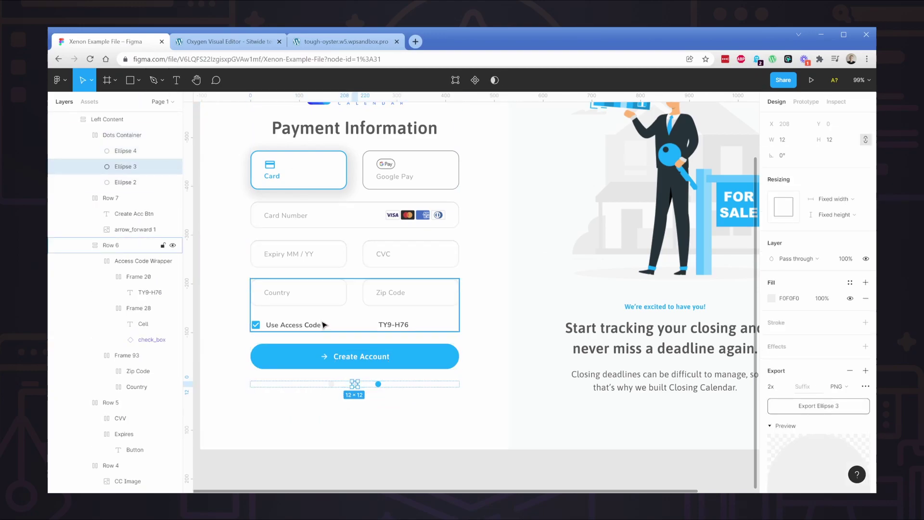
key("ctrl+Tab")
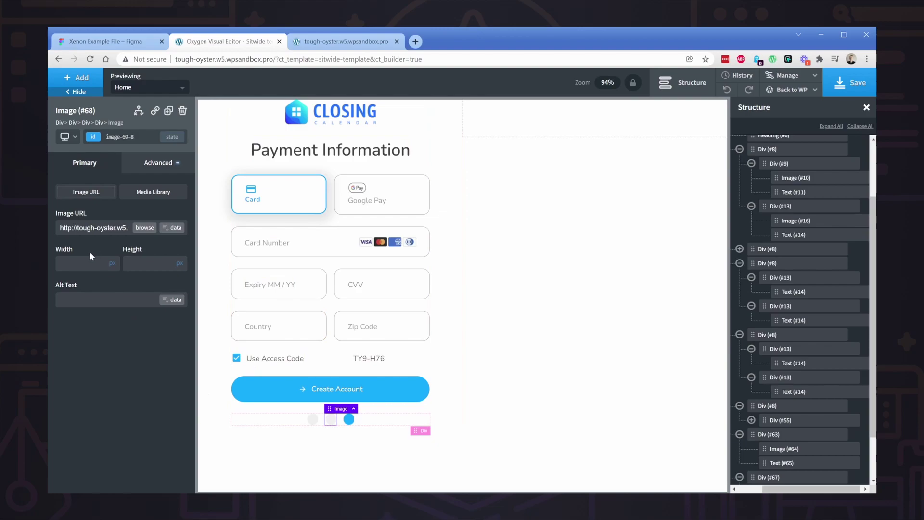
scroll(835, 385, "down", 2)
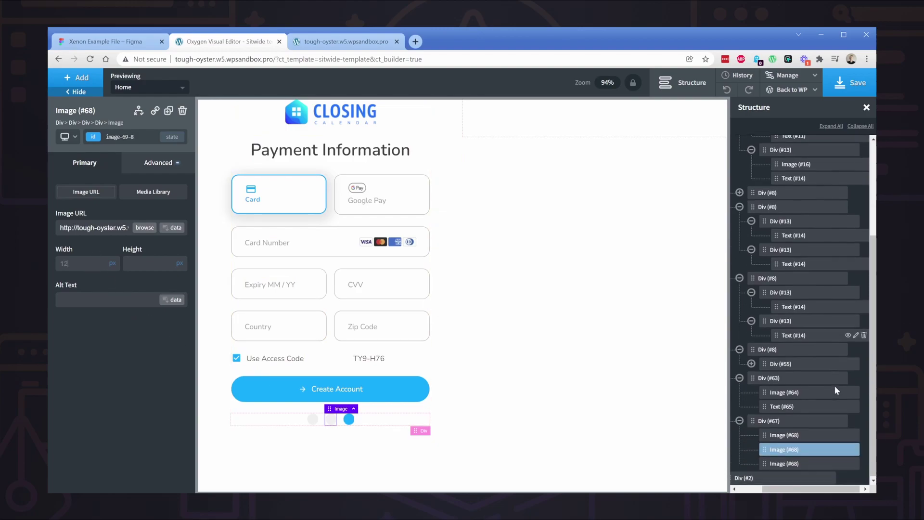
left_click(790, 433)
left_click(92, 263)
type("12")
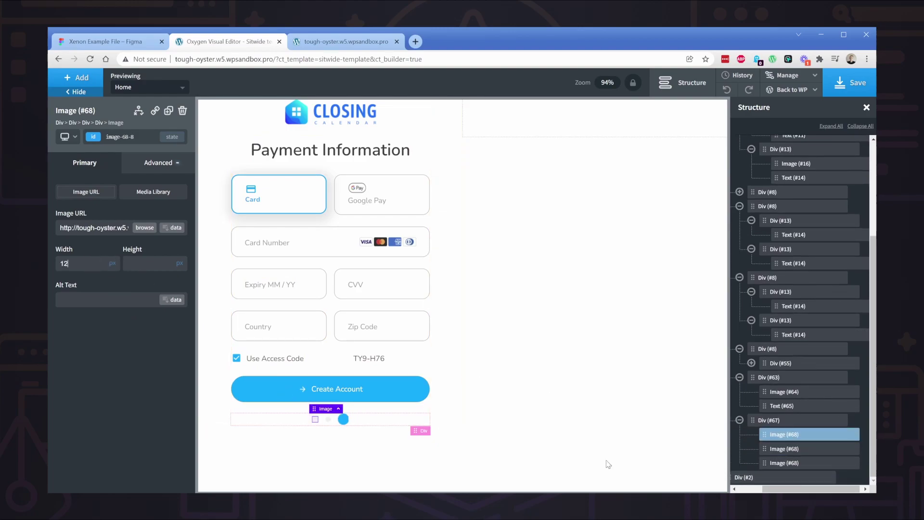
left_click(776, 463)
left_click(79, 263)
type("12")
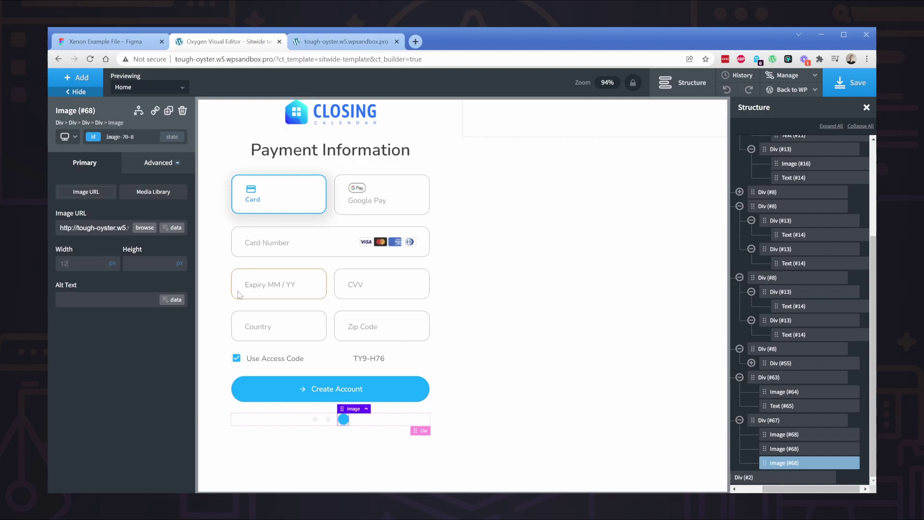
left_click(591, 199)
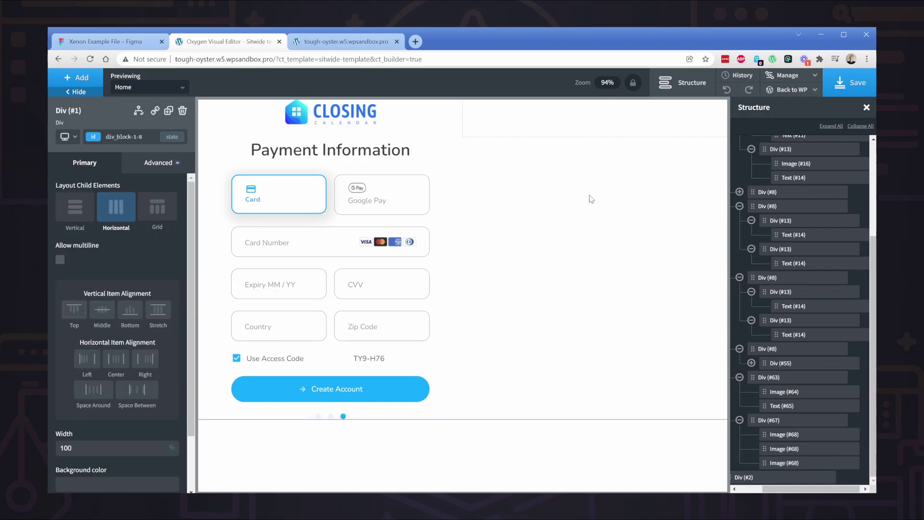
Save the page and review the Payment Information heading's typography in Figma
left_click(850, 82)
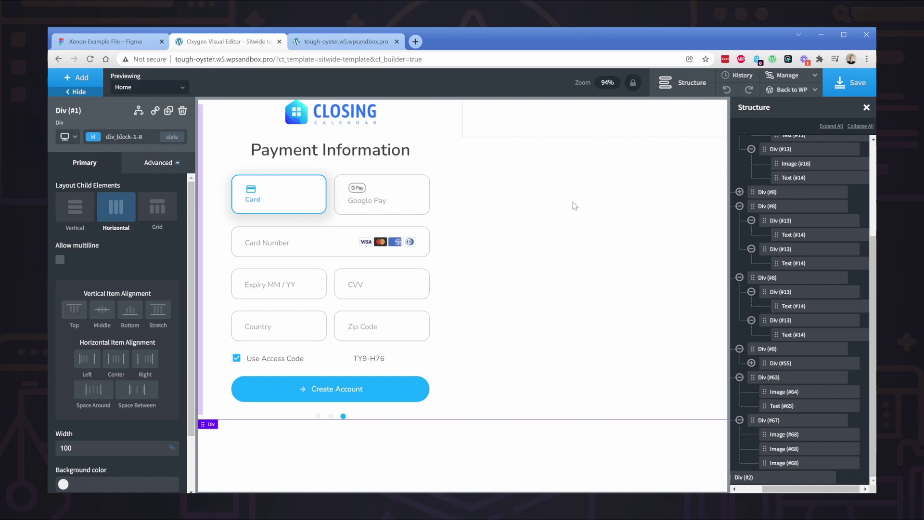
left_click(111, 42)
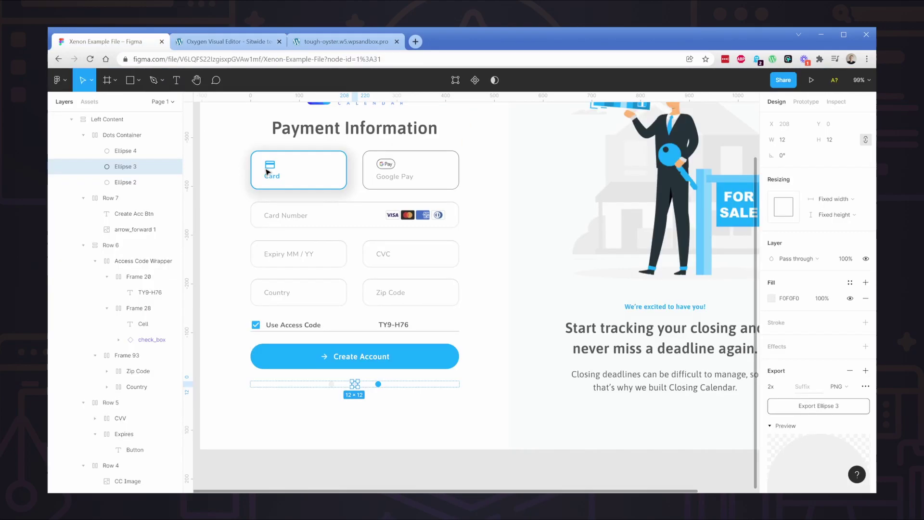
left_click(354, 128)
left_click(836, 101)
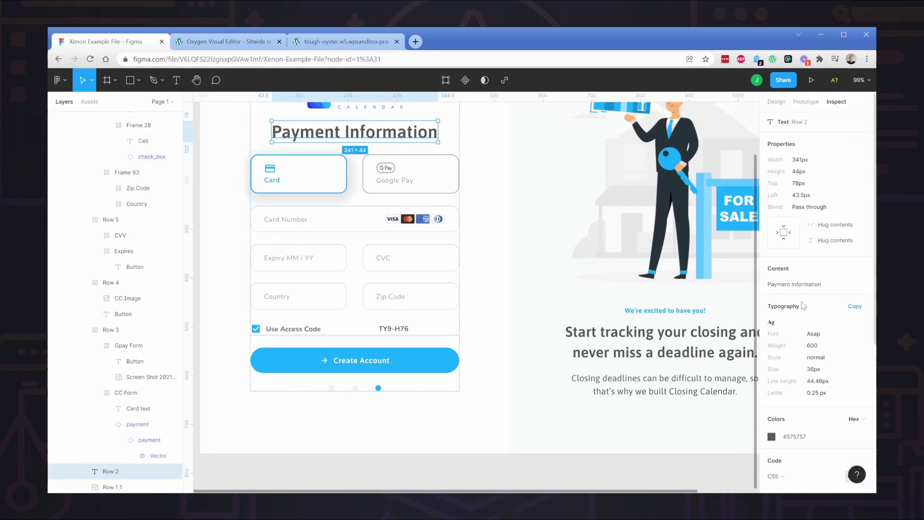
left_click(192, 43)
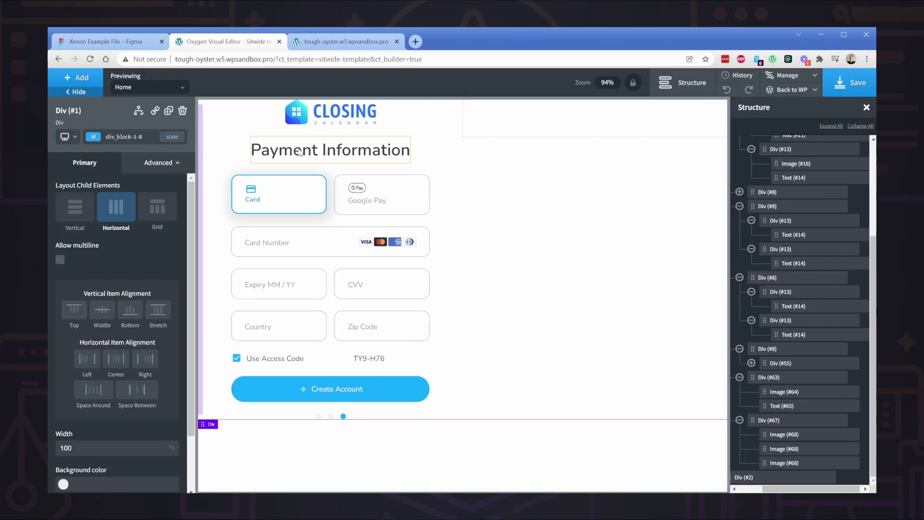
left_click(330, 150)
Add a div with the For Sale real-estate illustration image to the right-hand column
left_click(516, 118)
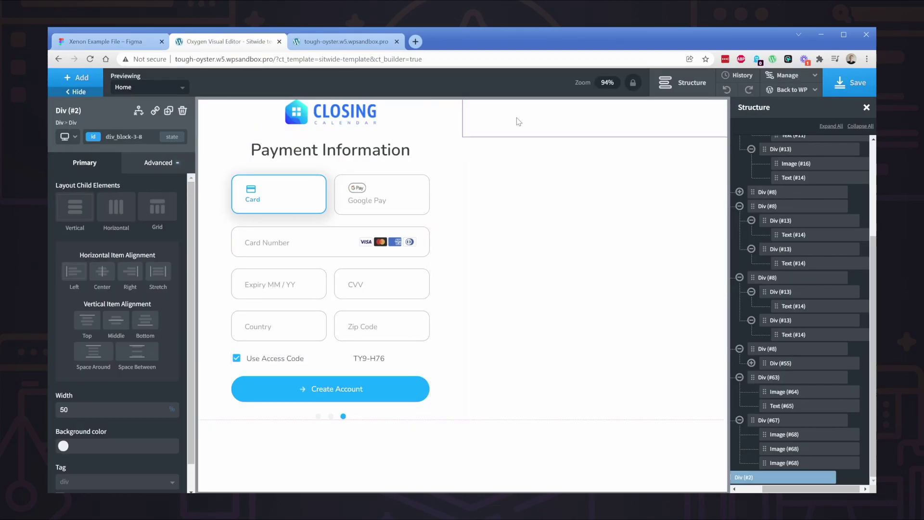
left_click(83, 80)
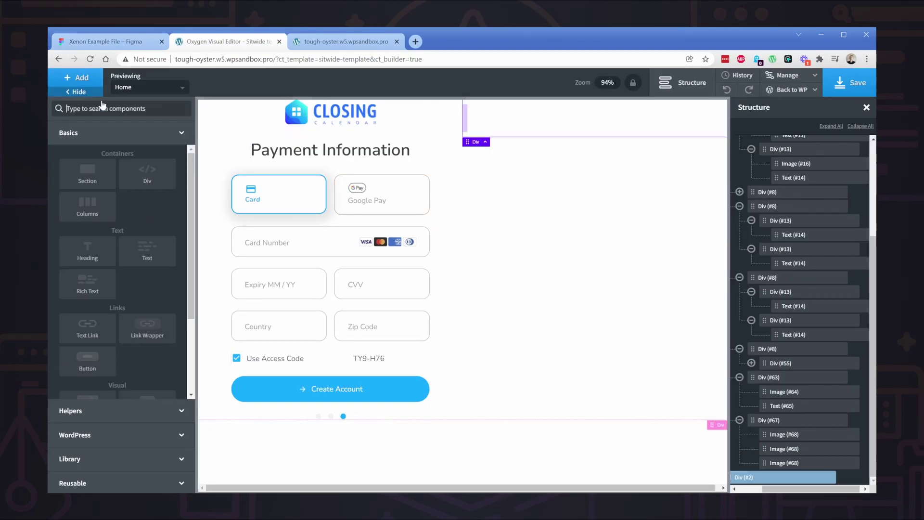
left_click(153, 174)
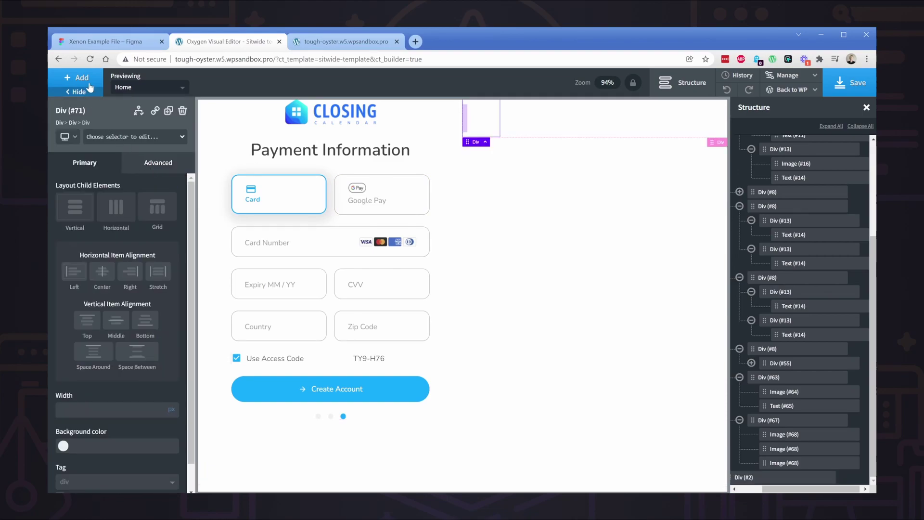
left_click(82, 79)
type("ima")
left_click(89, 140)
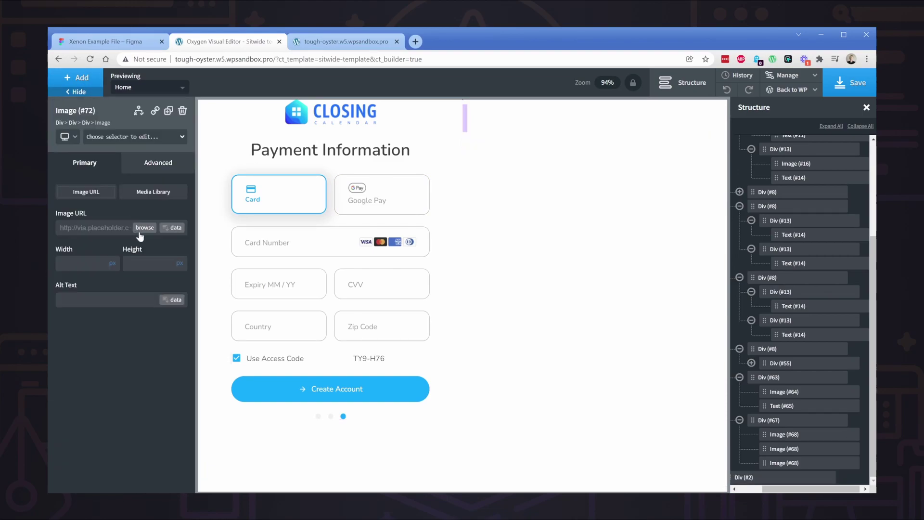
left_click(144, 228)
left_click(679, 212)
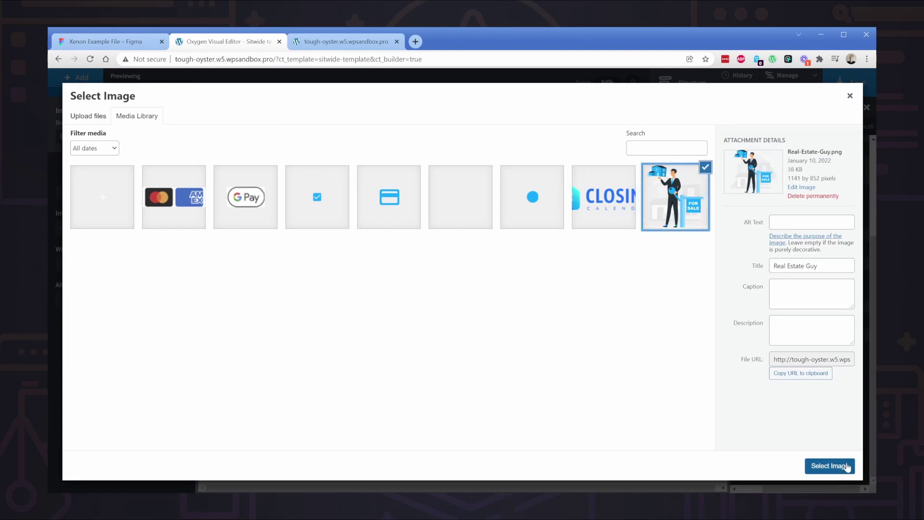
left_click(830, 466)
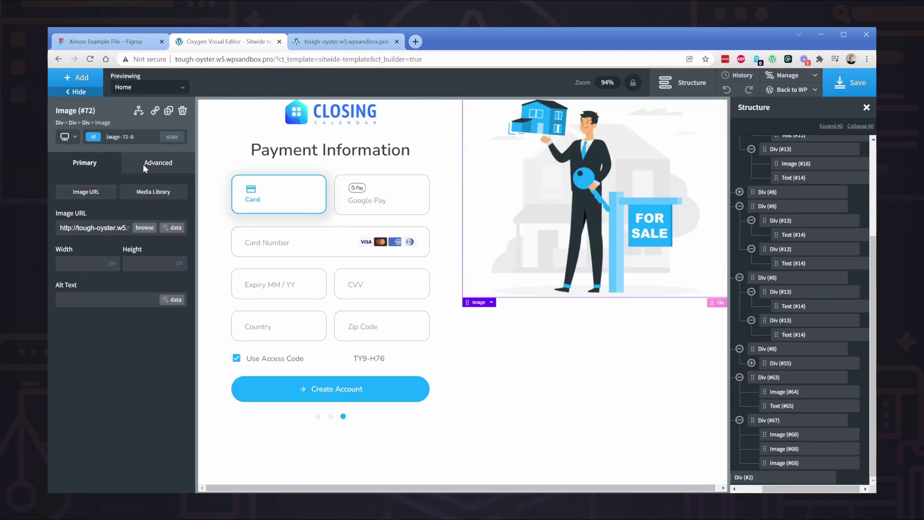
Look up the We're excited to have you! subheading and its Start Tracking group in Figma
left_click(140, 42)
scroll(627, 351, "right", 5)
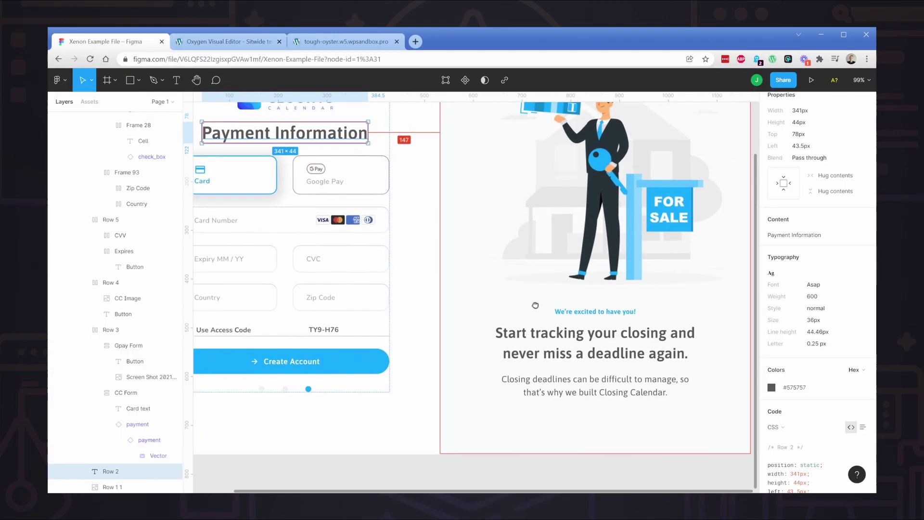
left_click(443, 311)
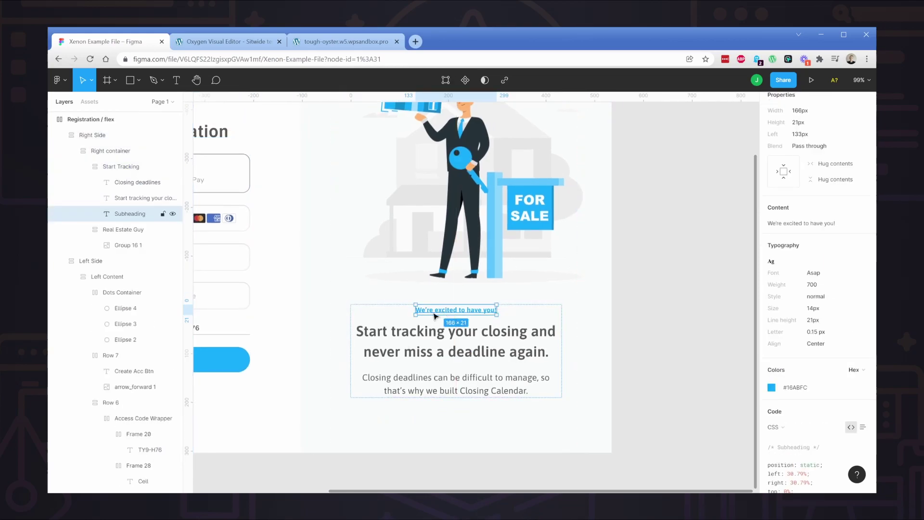
left_click(121, 166)
left_click(212, 42)
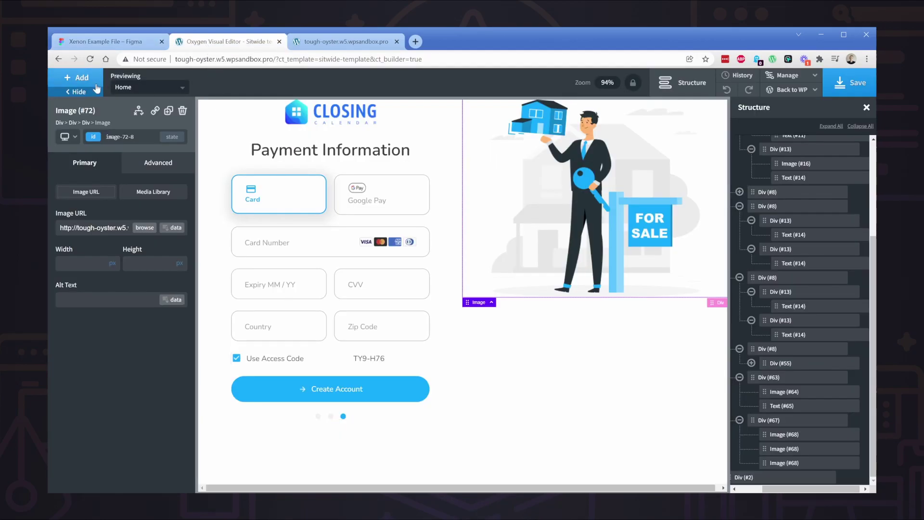
Add a div below the illustration with a text element reading "We're excited to have you"
left_click(76, 78)
left_click(147, 168)
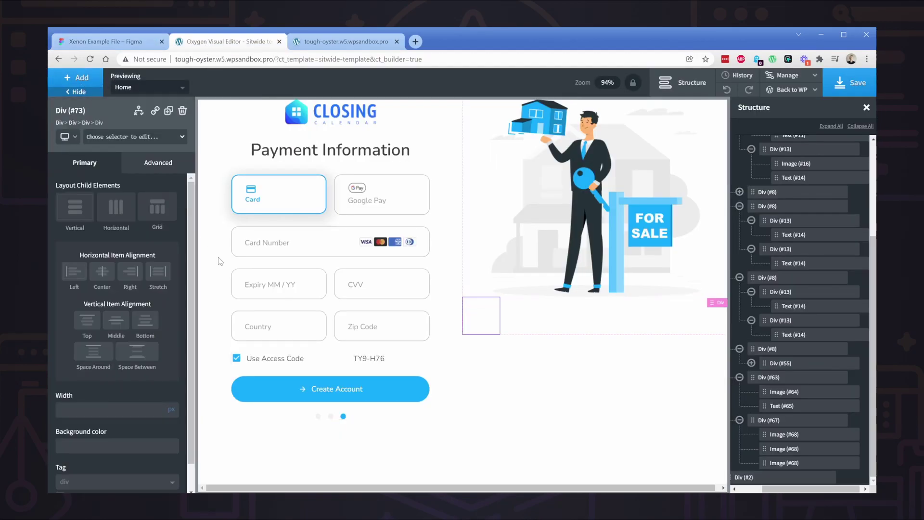
left_click(75, 77)
type("text")
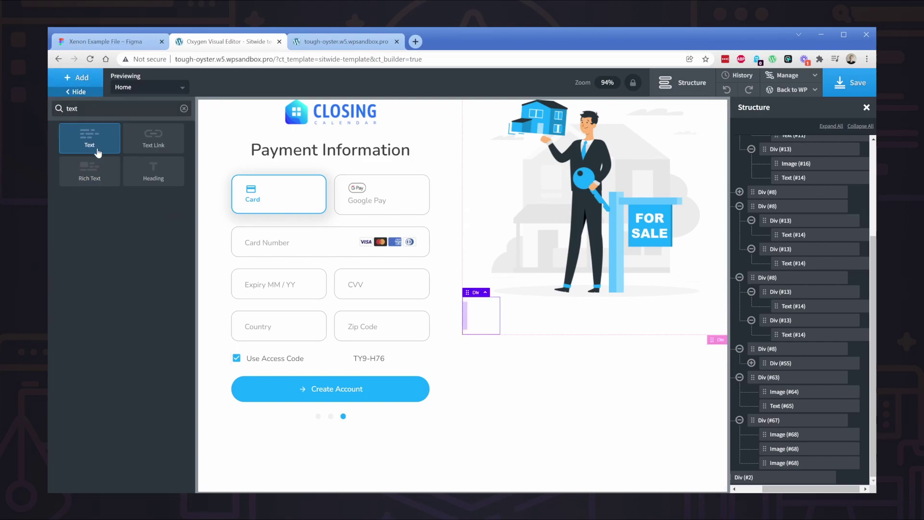
left_click(90, 144)
double_click(481, 304)
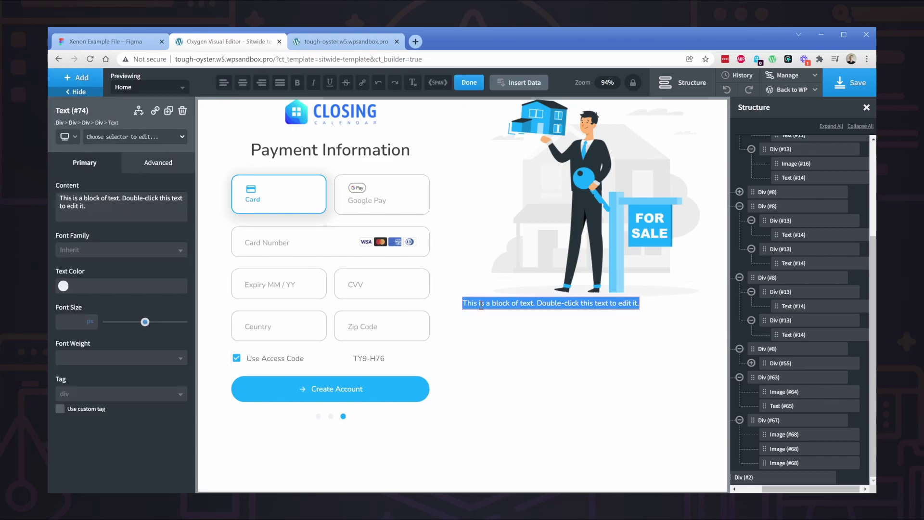
type("we're excited to have you!")
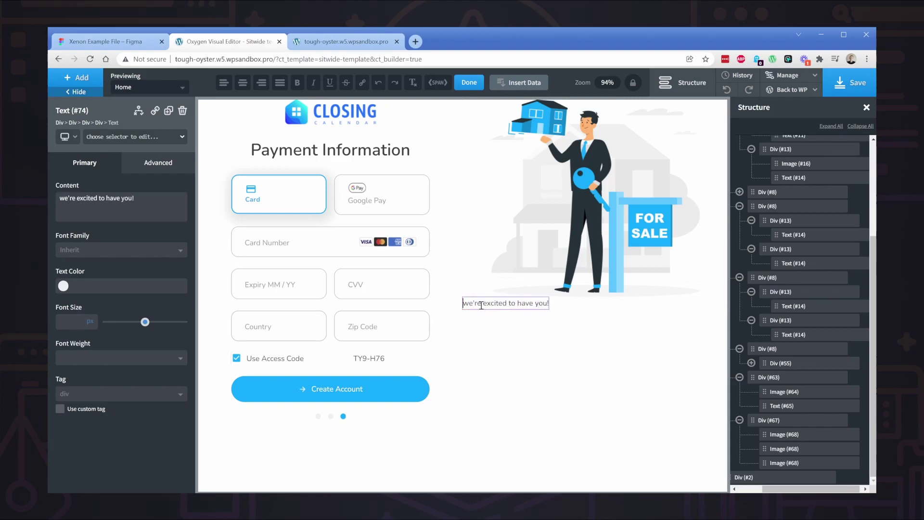
key("Delete")
type("W")
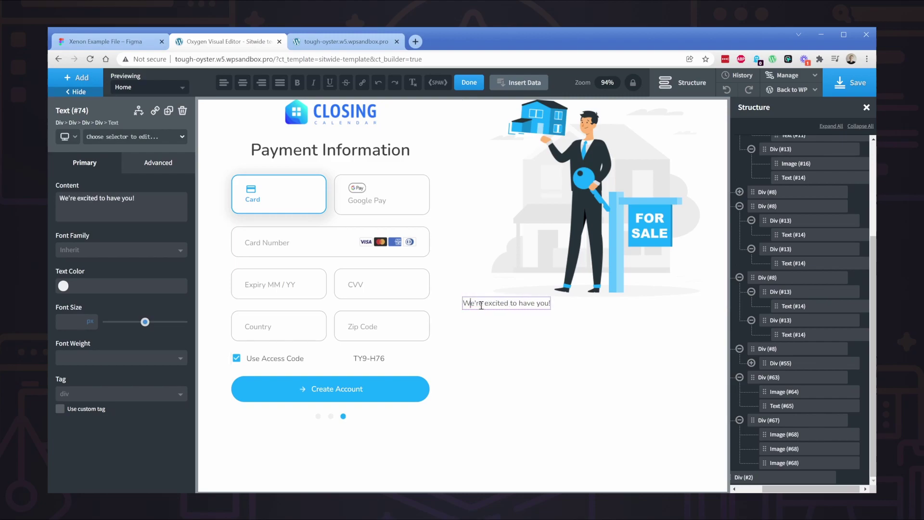
Colour the welcome line Global Blue, compare typography in Figma, and select the Payment Information heading
left_click(63, 285)
left_click(79, 409)
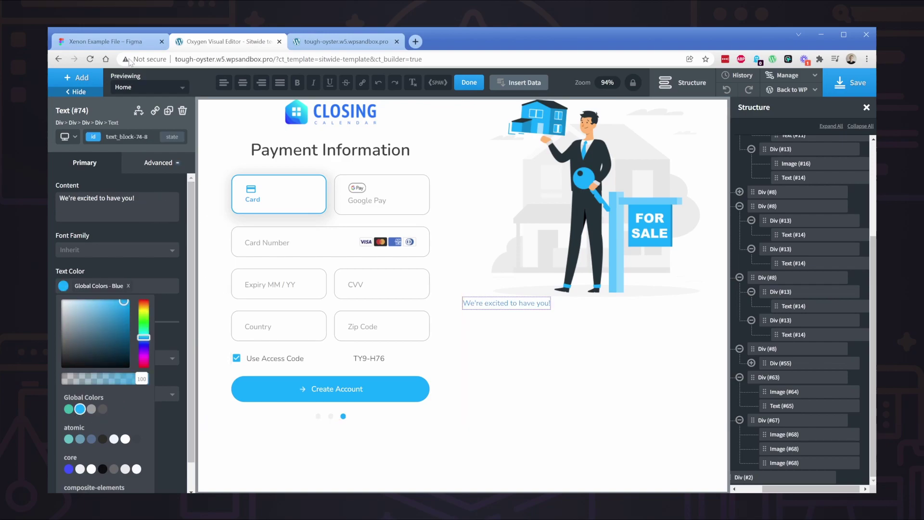
left_click(106, 41)
left_click(466, 312)
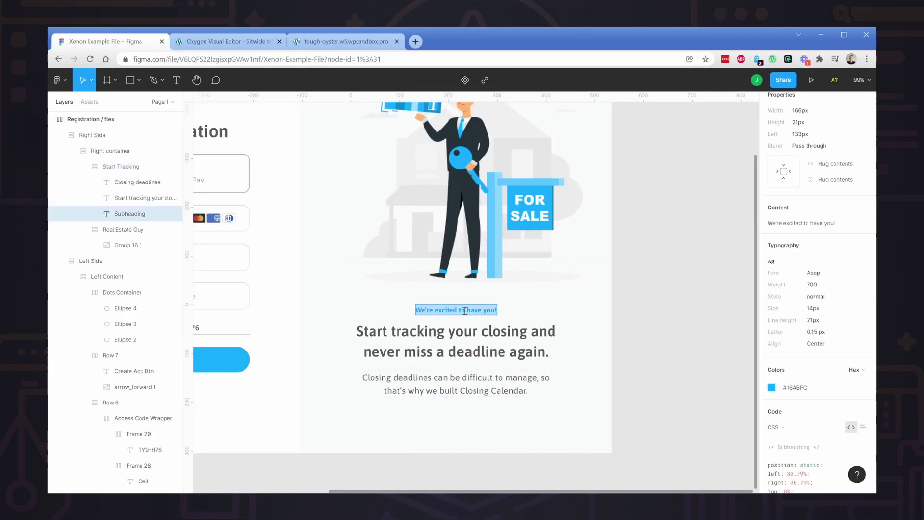
left_click(445, 335)
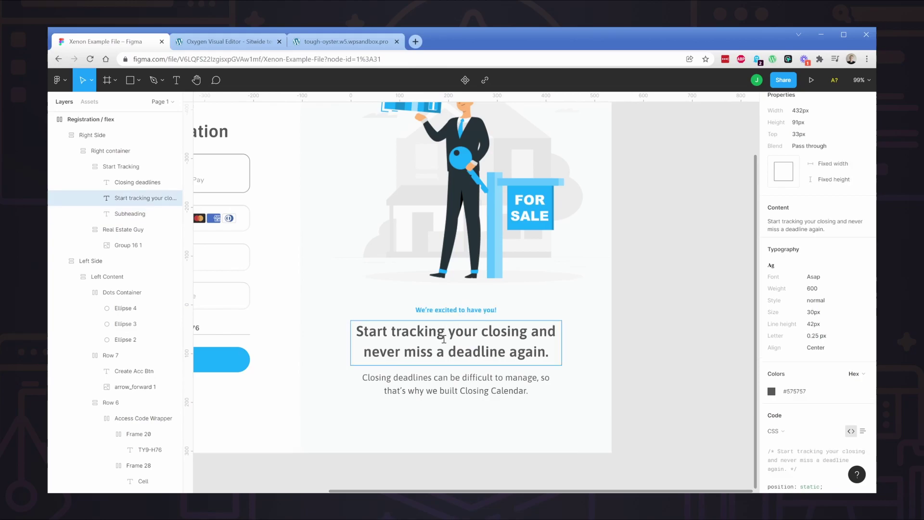
left_click(222, 42)
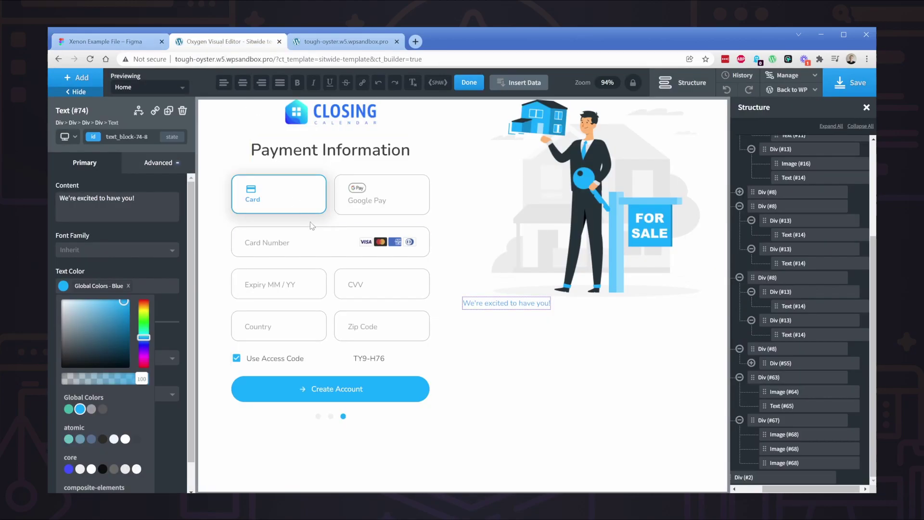
left_click(340, 152)
Duplicate the Payment Information heading and move the copy into Div (#73) below the welcome line
left_click(169, 111)
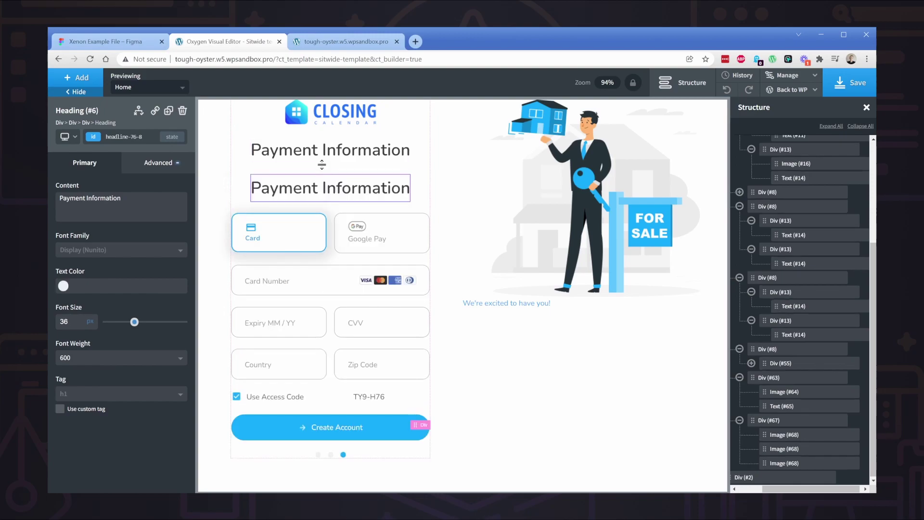
left_click_drag(532, 294, 540, 359)
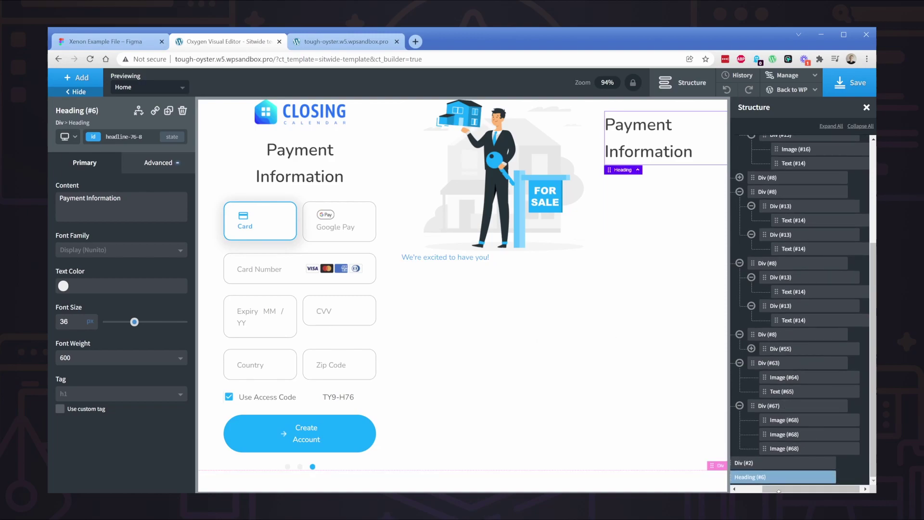
left_click_drag(779, 490, 754, 489)
left_click(750, 462)
scroll(775, 452, "down", 1)
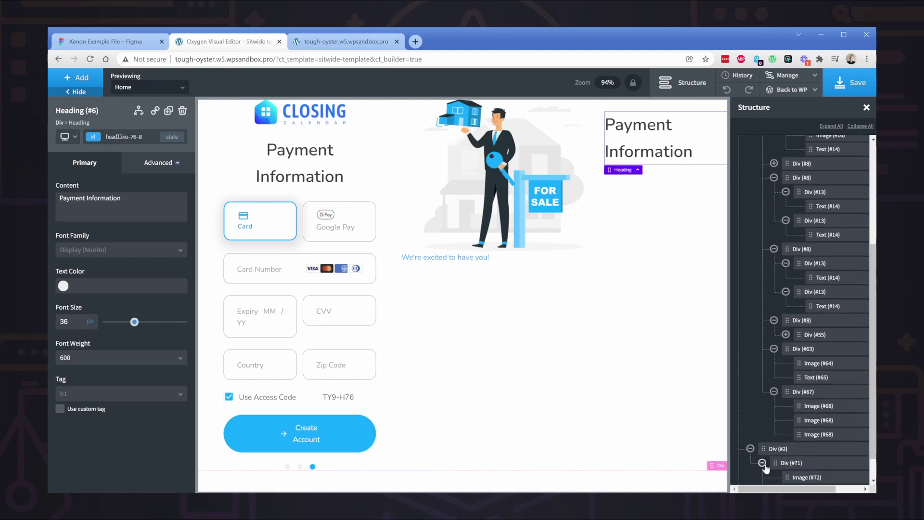
scroll(771, 470, "down", 3)
left_click_drag(768, 477, 822, 459)
left_click_drag(524, 343, 524, 344)
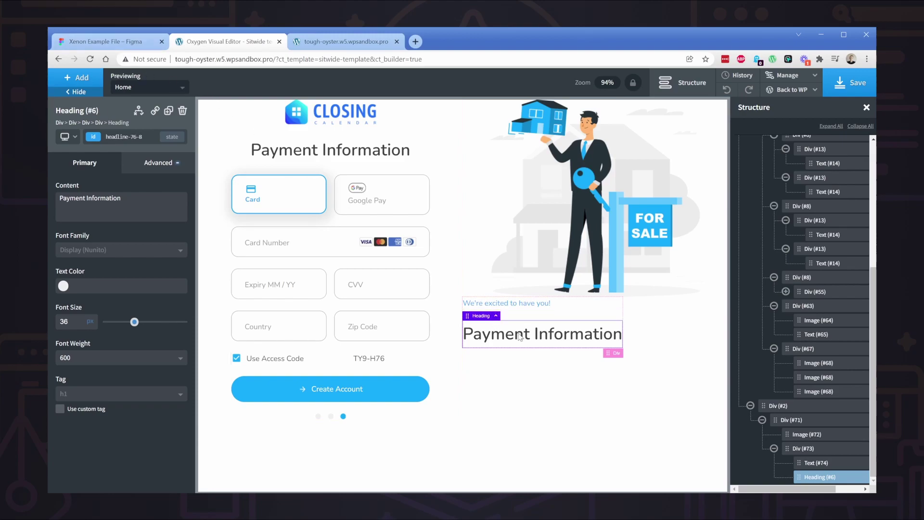
Paste the Figma headline 'Start tracking your closing and never miss a deadline again.' into the heading copy
left_click(103, 41)
key("ctrl+a")
key("ctrl+c")
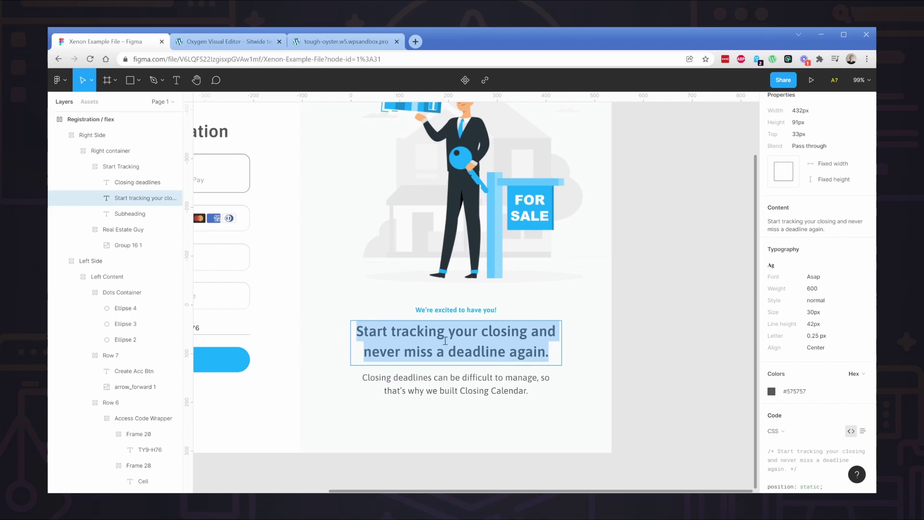
left_click(202, 44)
double_click(504, 332)
key("ctrl+v")
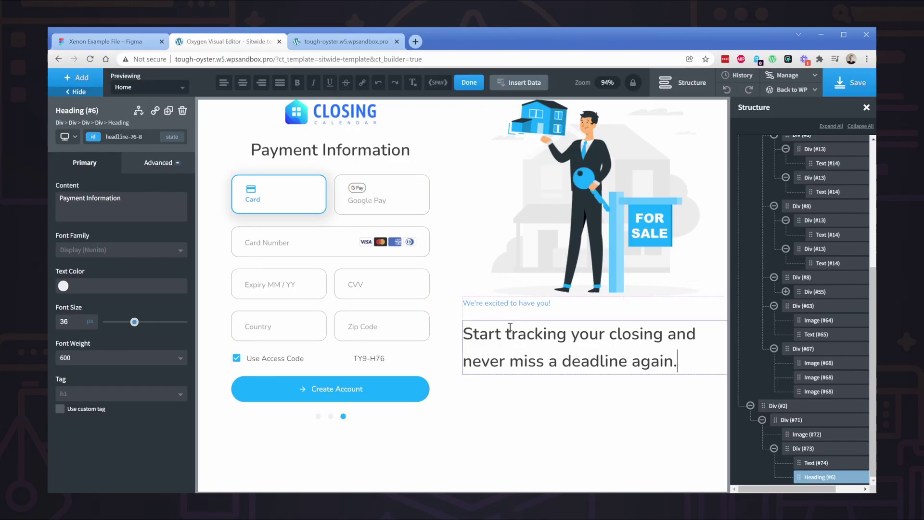
Add a text block under the headline and copy the Closing deadlines paragraph from Figma
left_click(76, 80)
left_click(159, 255)
left_click(104, 41)
left_click(457, 388)
double_click(457, 390)
key("ctrl+c")
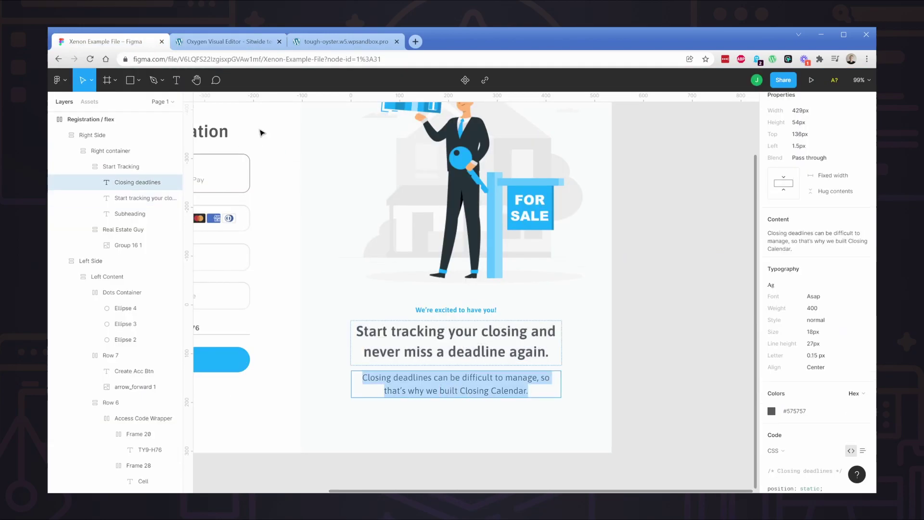
left_click(227, 41)
Paste the Closing deadlines paragraph into the text block and give it a 25 px top margin
triple_click(498, 384)
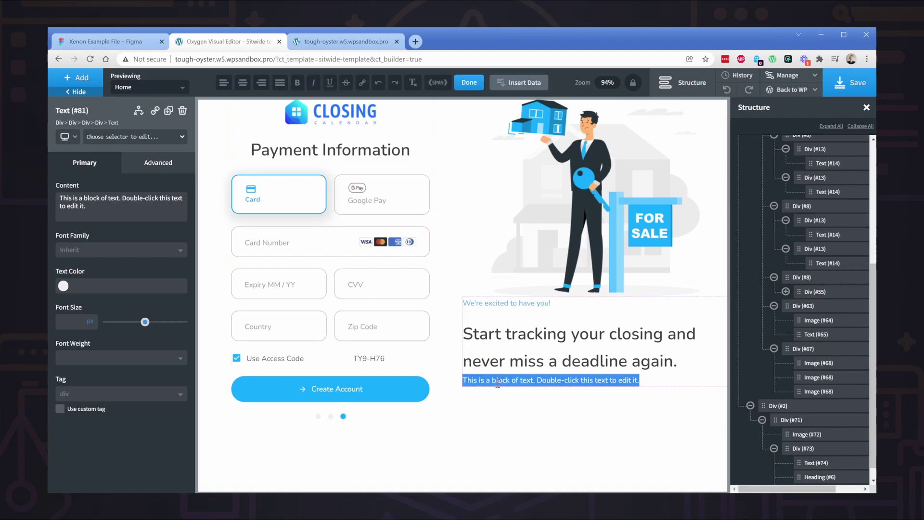
key("ctrl+v")
left_click(158, 162)
left_click(143, 222)
left_click(148, 221)
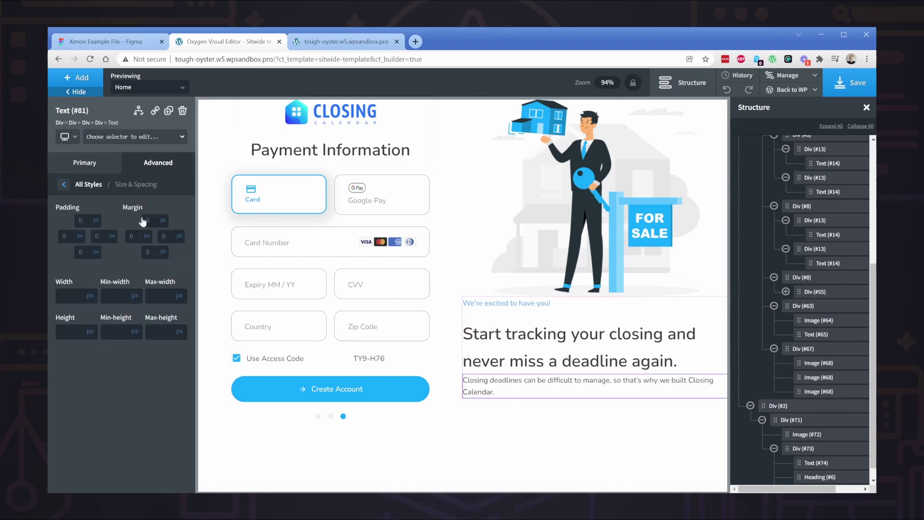
type("25")
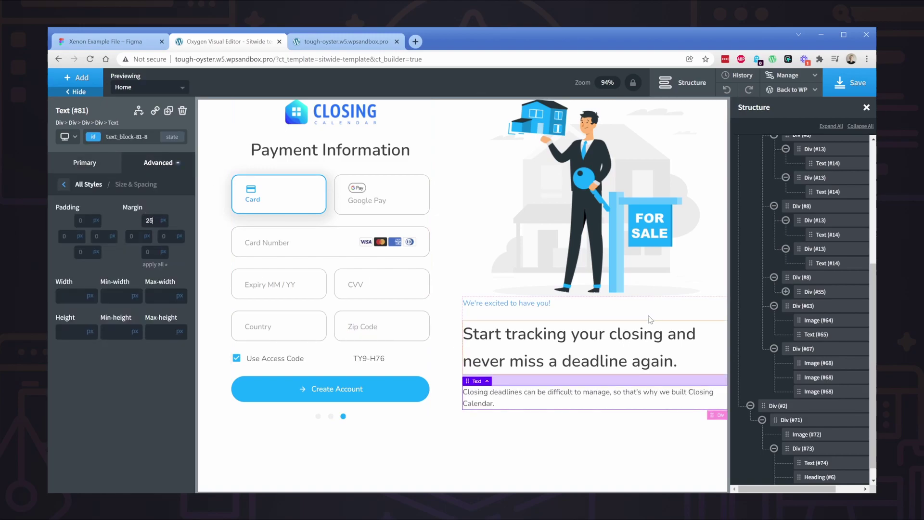
Centre the right-column text horizontally in Div (#73), checking the spacing in Figma
left_click(626, 344)
left_click(102, 271)
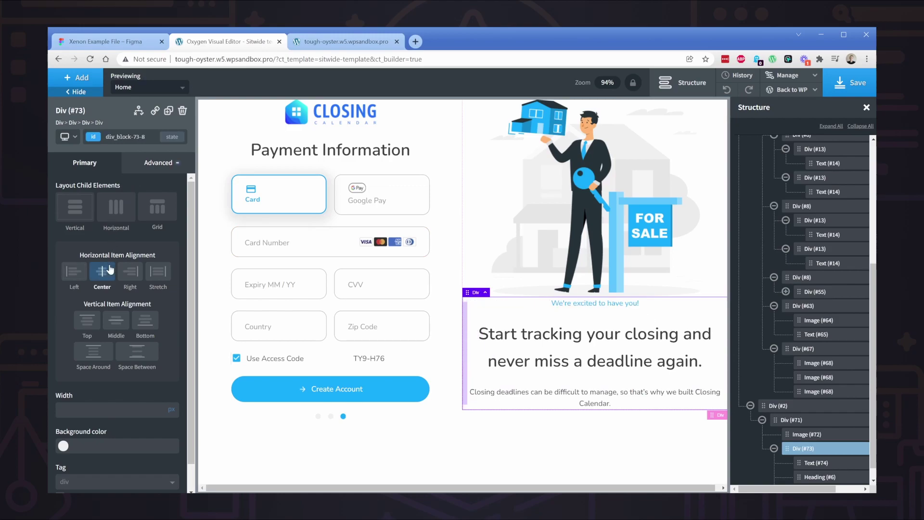
left_click(96, 43)
key("alt")
left_click(390, 314)
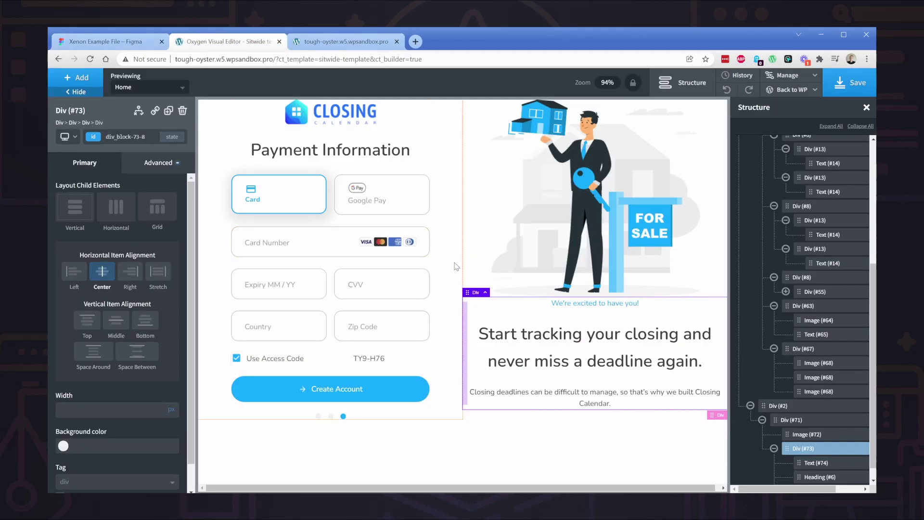
left_click(183, 42)
Give the right-column text group a 44 px top margin, checking the column-edge distance in Figma
left_click(173, 168)
left_click(123, 214)
type("4")
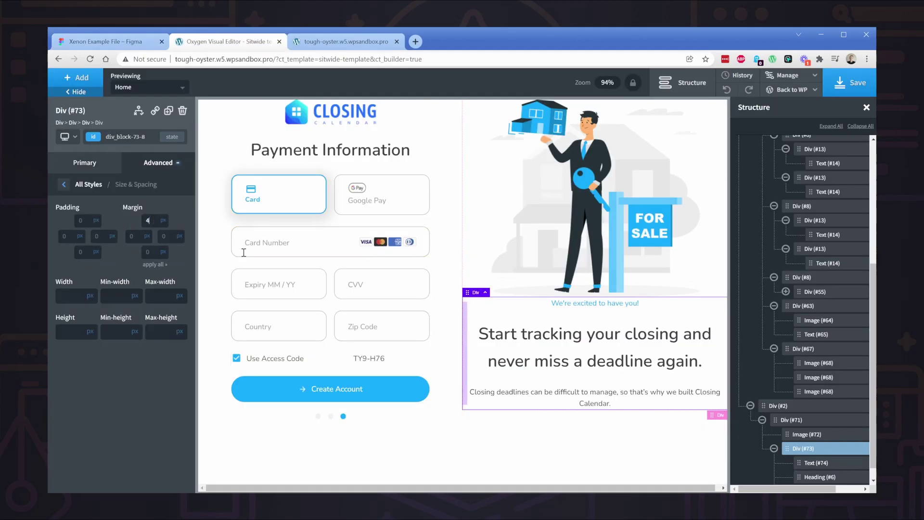
type("4")
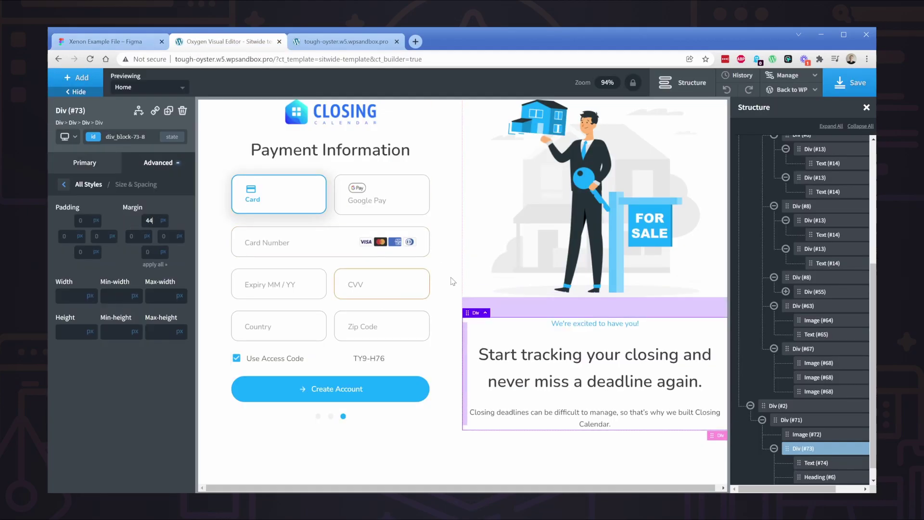
left_click(87, 124)
left_click(104, 41)
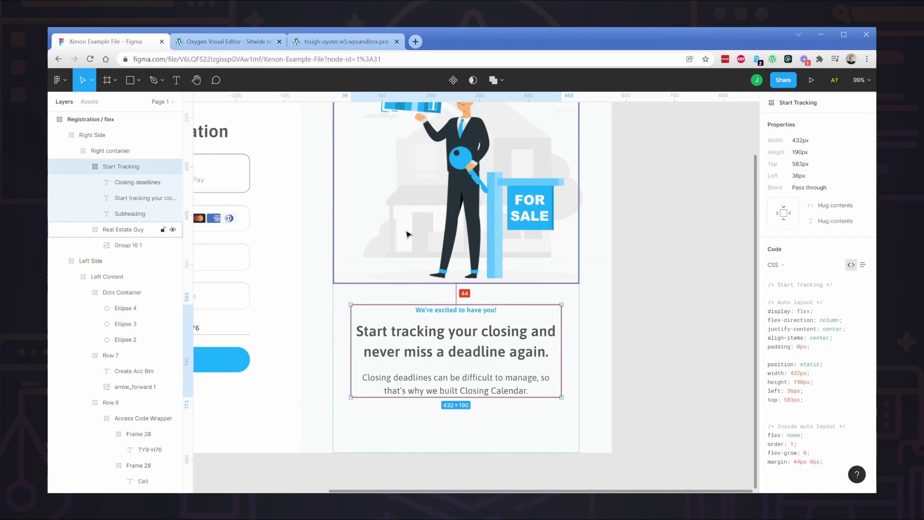
left_click(205, 59)
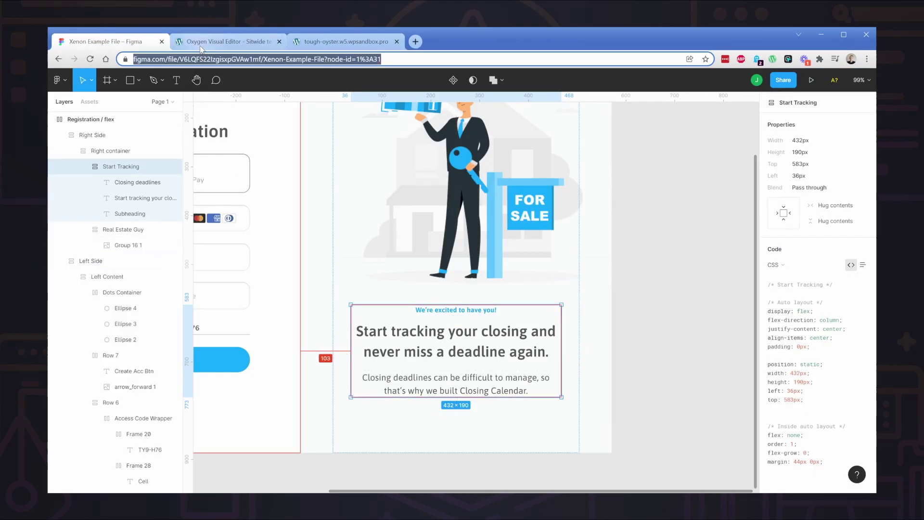
Set 36 px padding on every side of the right column Div (#71)
left_click(201, 45)
left_click(141, 166)
left_click(110, 213)
left_click(82, 222)
type("36")
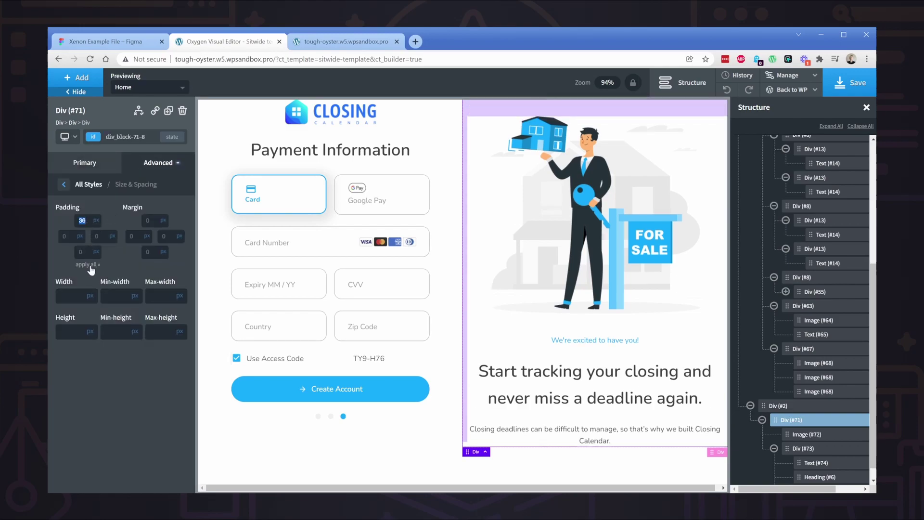
left_click(88, 267)
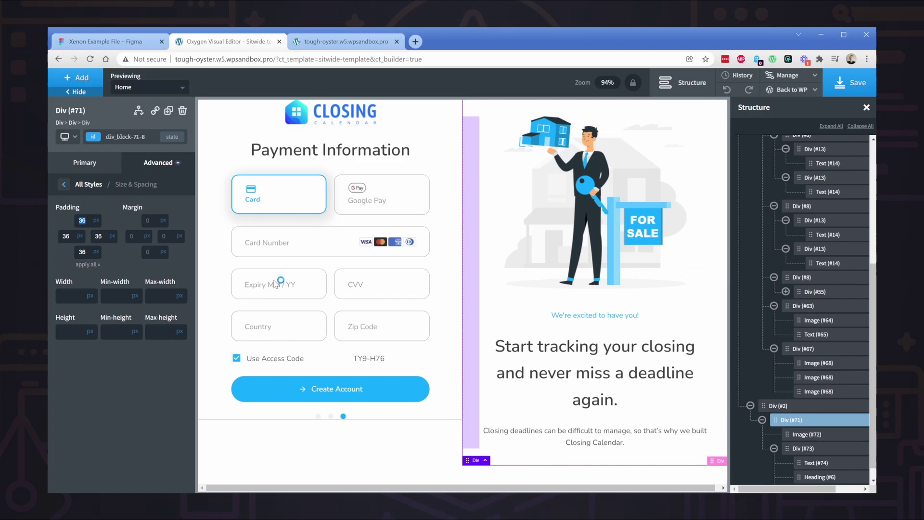
Select the column's parent container and inspect Figma's Right Side frame
left_click(72, 123)
left_click(103, 41)
left_click(317, 223)
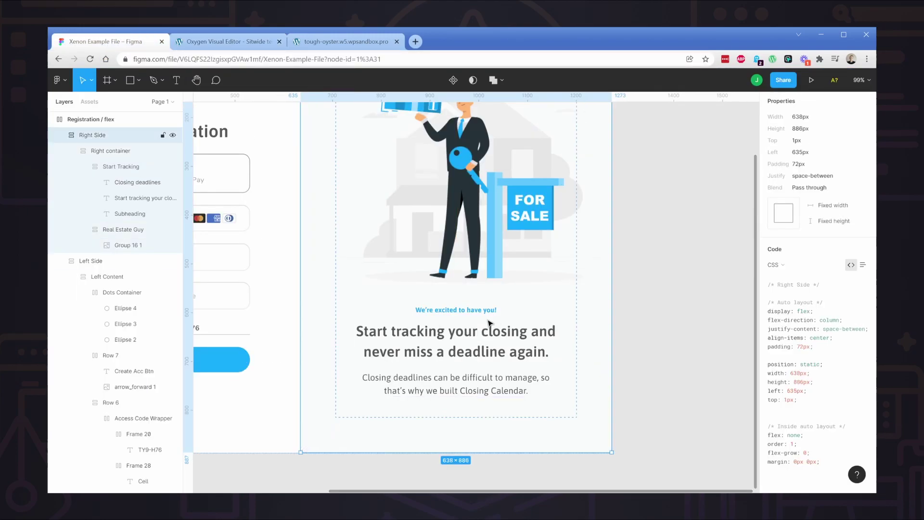
Copy the Registration / flex frame's F9FAFB fill from Figma's Design panel, then return to Oxygen
scroll(489, 322, "up", 5)
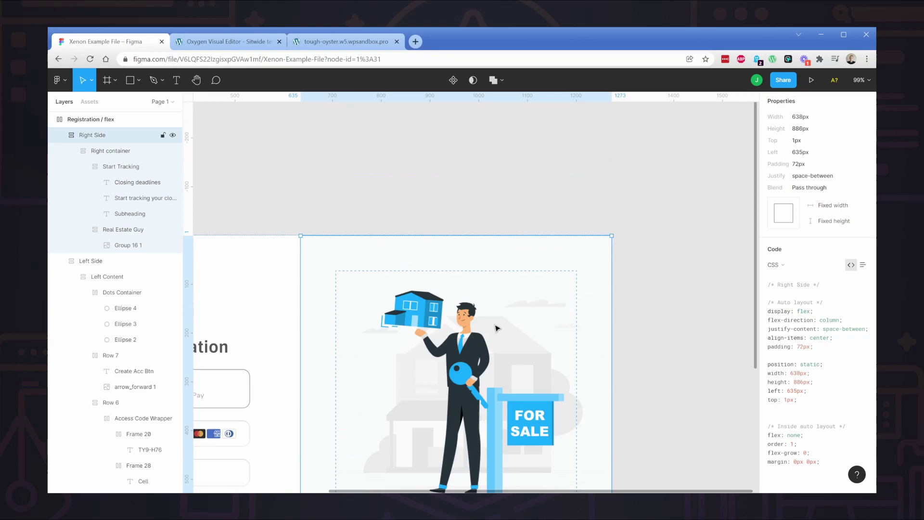
scroll(775, 103, "up", 2)
left_click(772, 100)
scroll(794, 322, "down", 1)
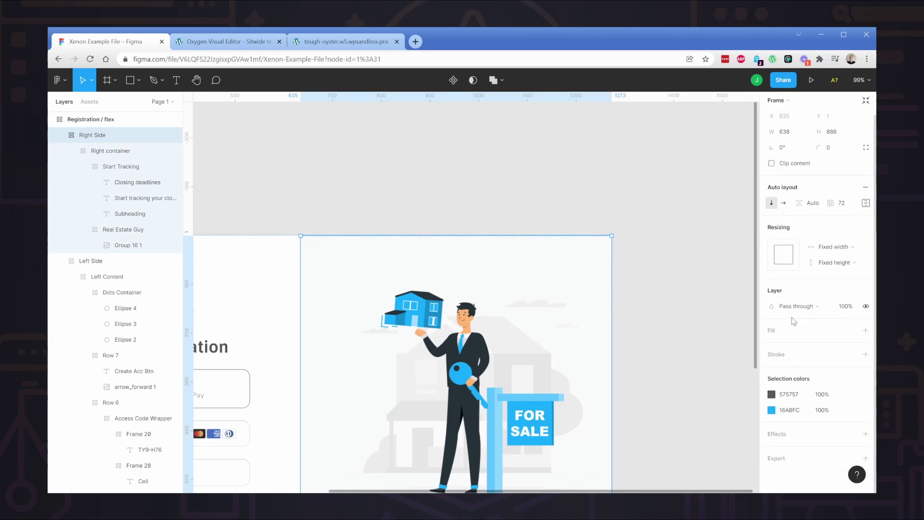
left_click(97, 151)
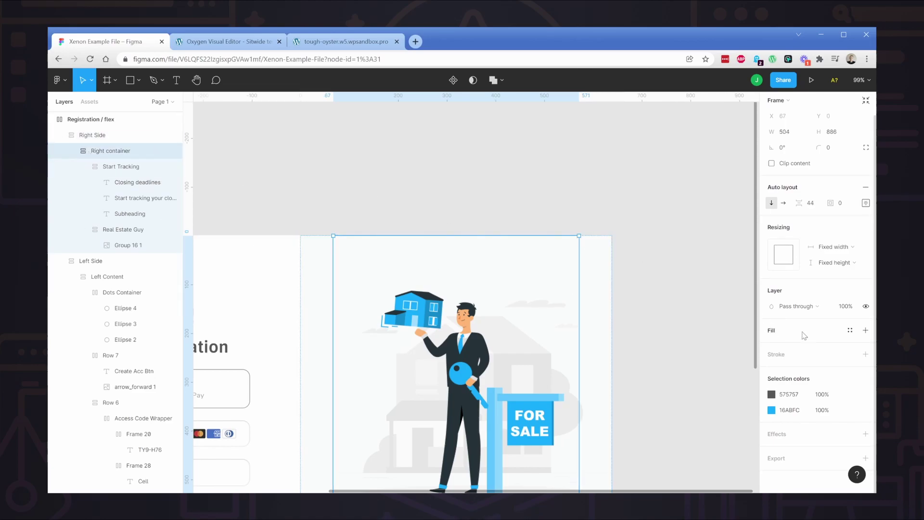
left_click(91, 119)
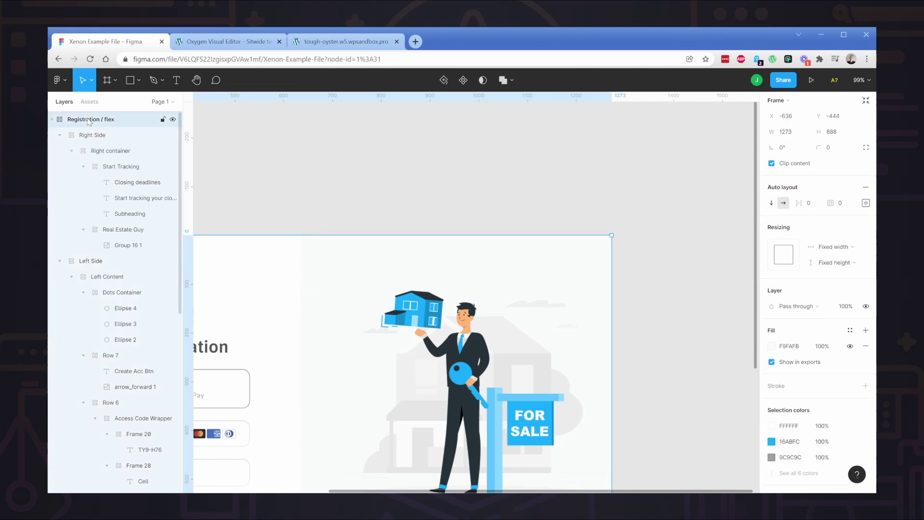
left_click(790, 346)
key("ctrl+shift+Tab")
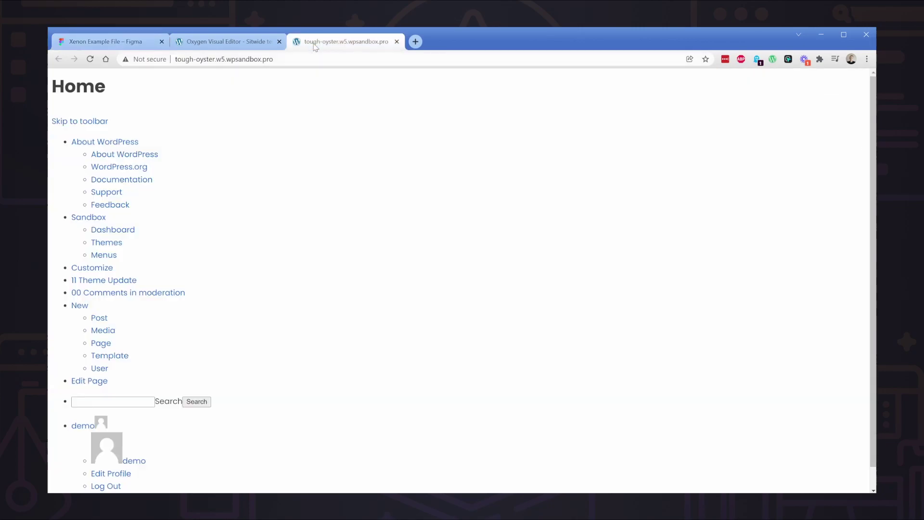
key("ctrl+shift+Tab")
Paste the F9FAFB background onto Div (#1) and enter #fgffff for the left column Div (#2)
scroll(799, 205, "up", 10)
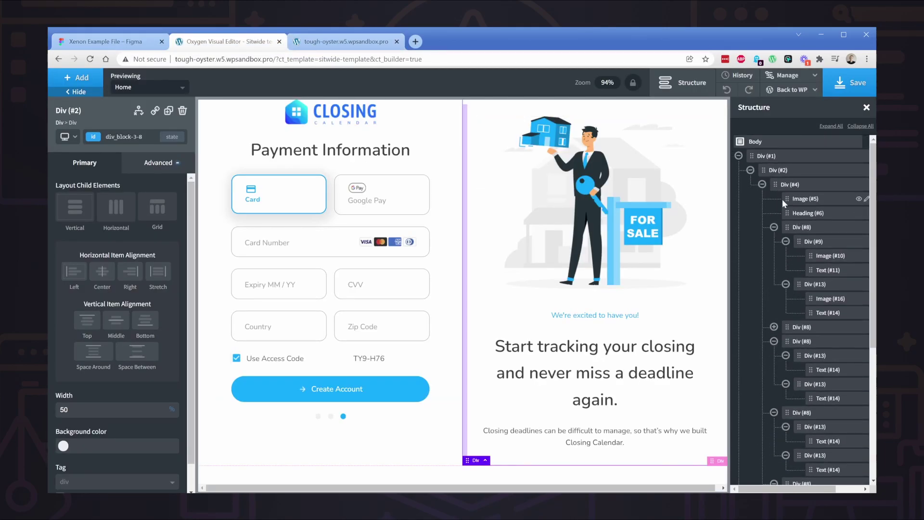
left_click(770, 159)
scroll(120, 401, "down", 2)
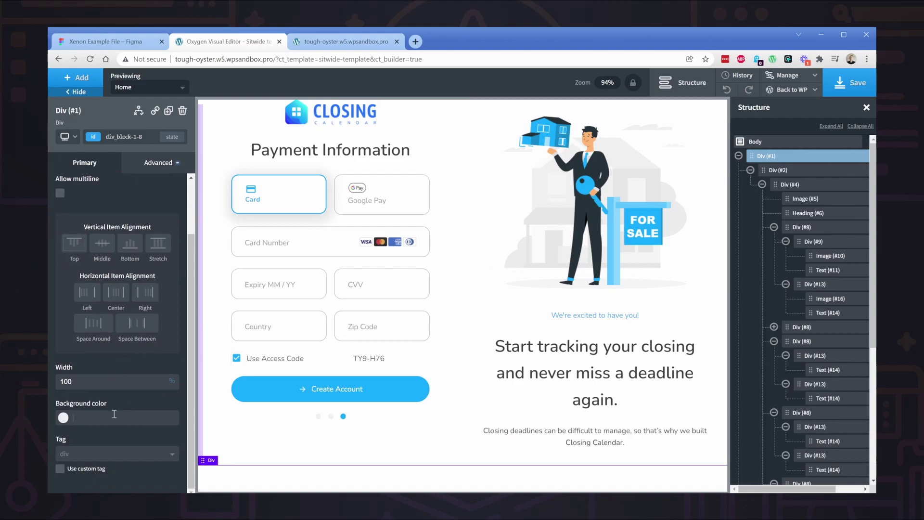
left_click(74, 417)
key("ctrl+v")
left_click(439, 359)
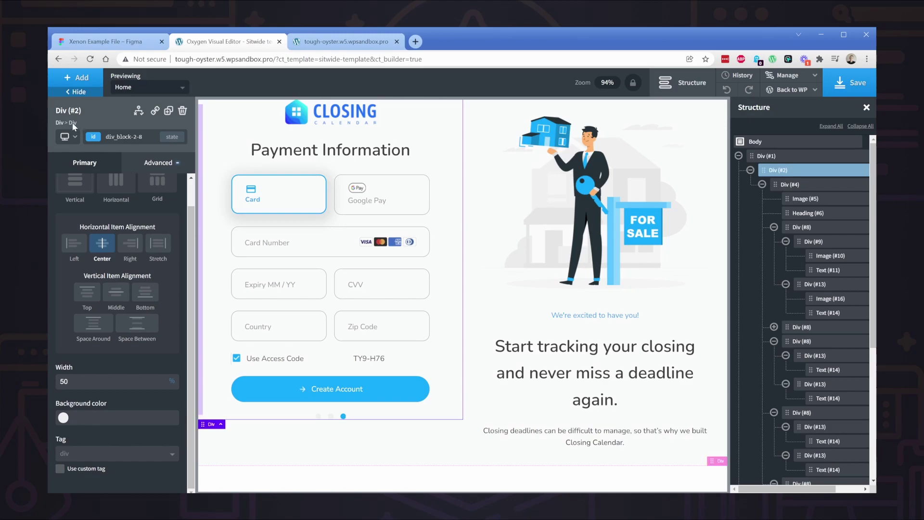
type("#fgffff")
Set the outer two-column container's vertical alignment to centre
left_click(330, 459)
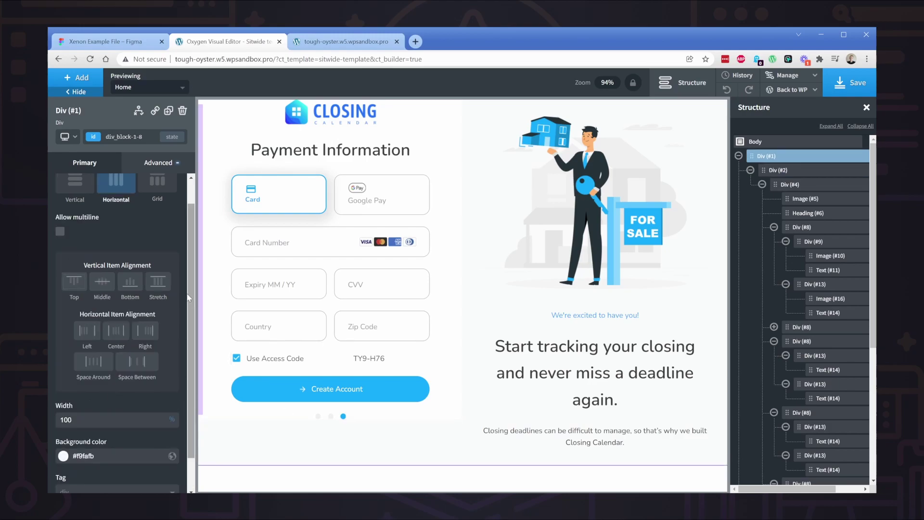
left_click(153, 283)
left_click(102, 281)
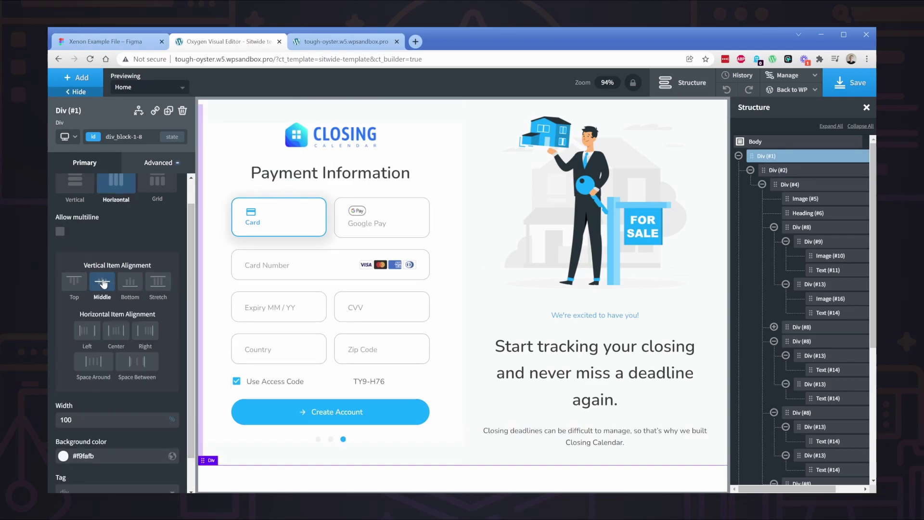
Set the left payment column Div (#2) height to 100%
left_click(441, 153)
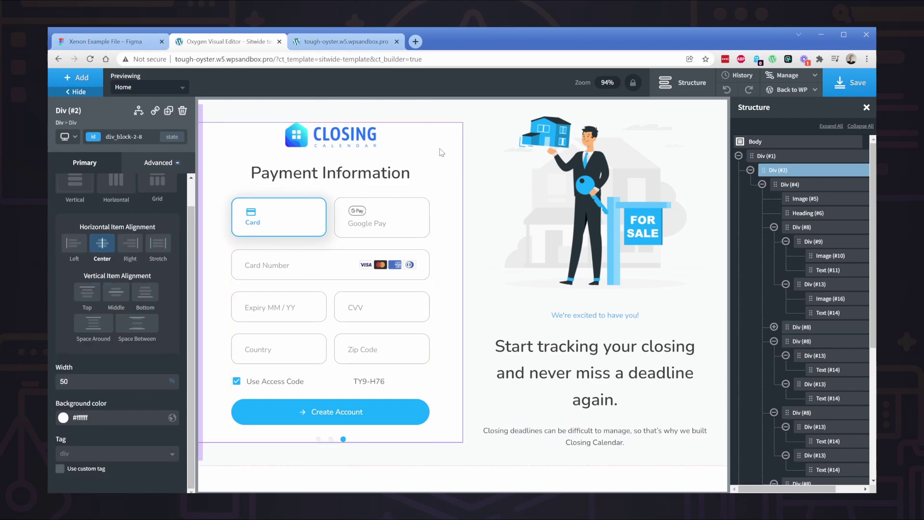
left_click(159, 162)
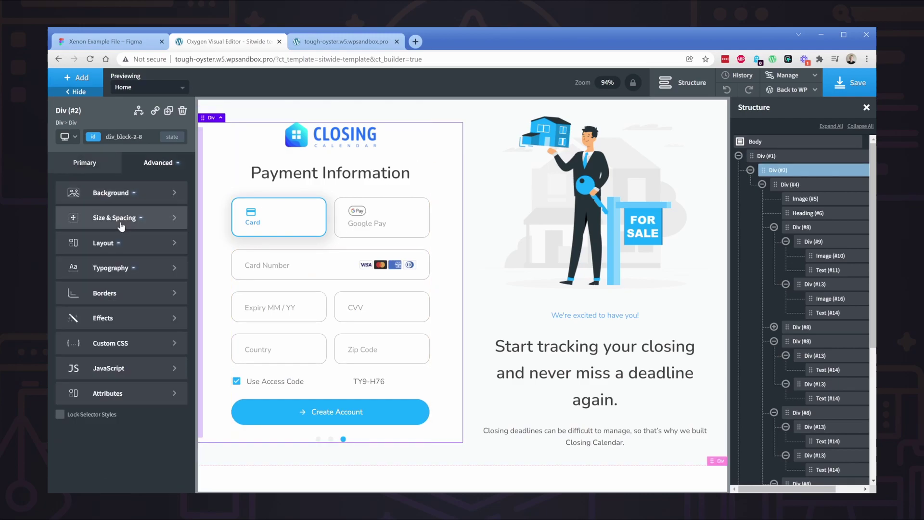
left_click(118, 217)
left_click(93, 330)
left_click(95, 327)
type("10")
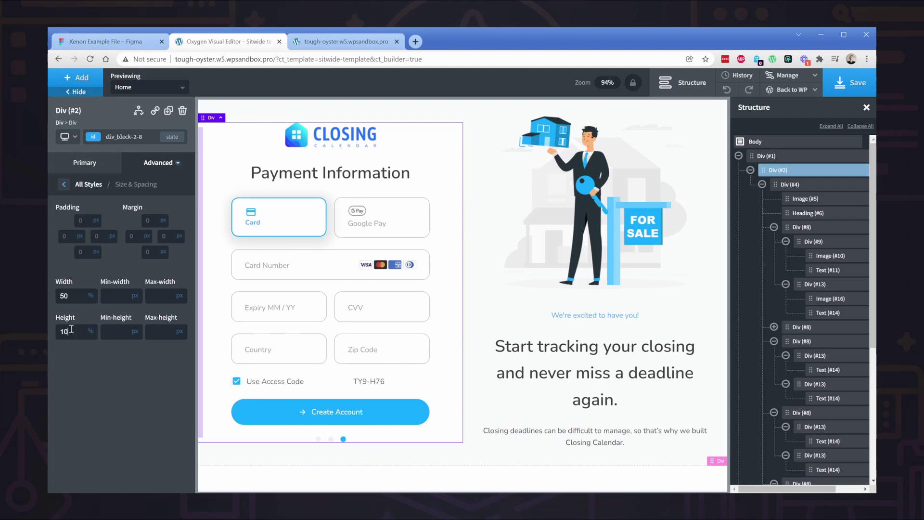
double_click(71, 331)
left_click(85, 163)
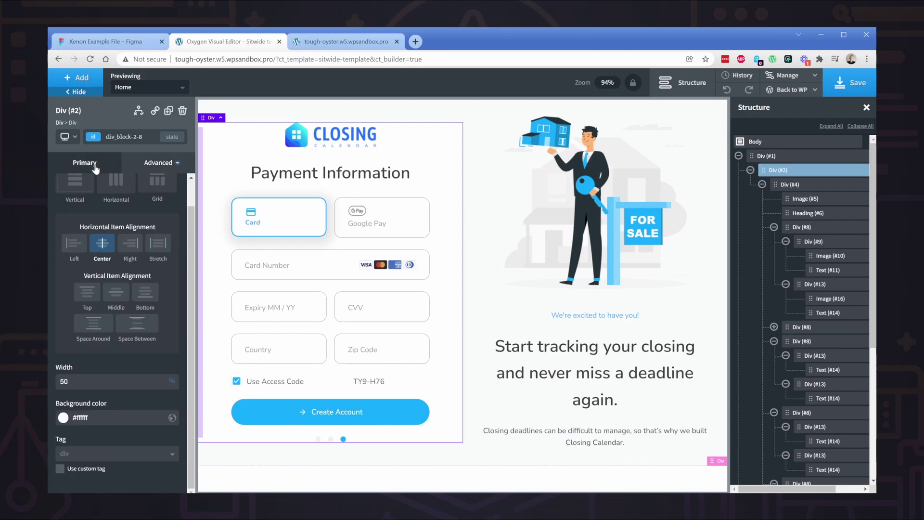
Set Div (#1) alignment to Stretch and Div (#2) to Middle, then save the page
left_click(438, 459)
left_click(155, 287)
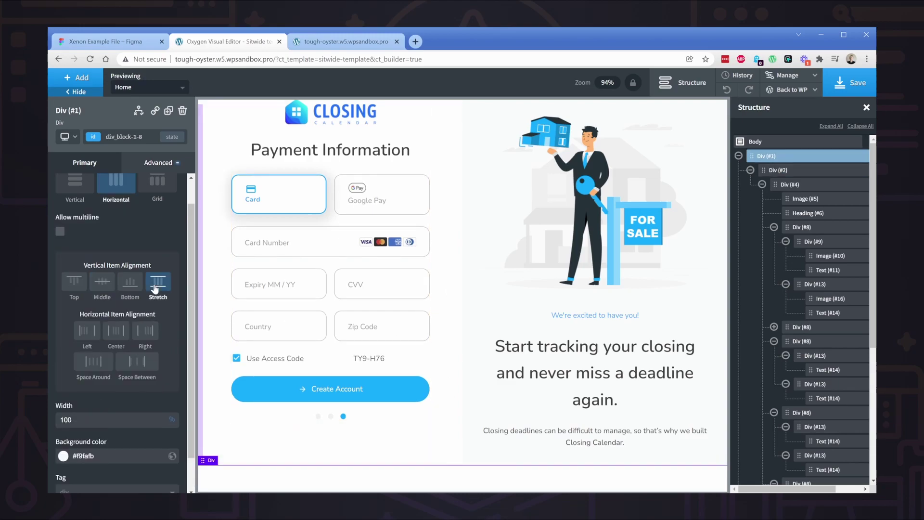
left_click(435, 368)
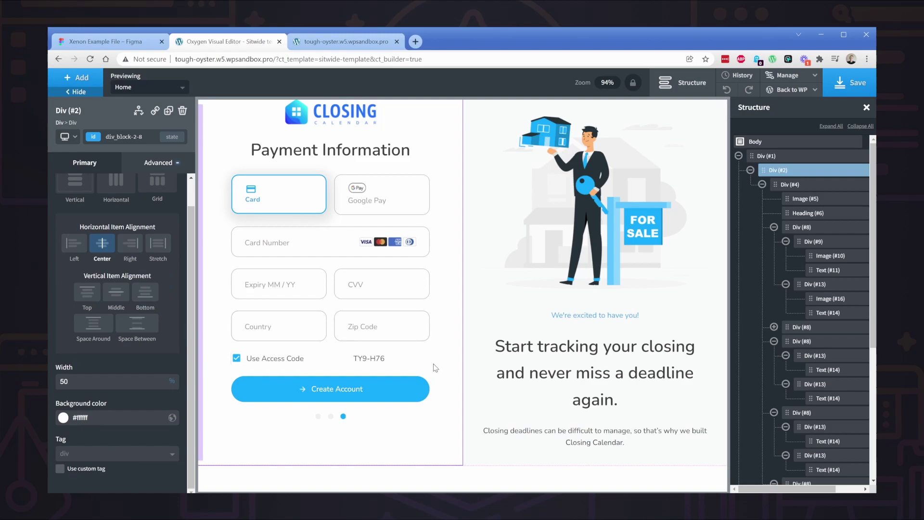
left_click(123, 300)
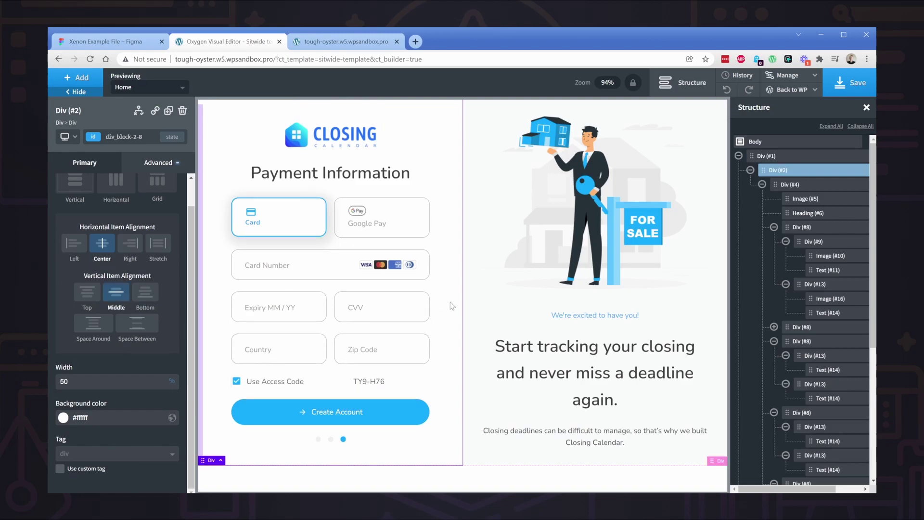
left_click(844, 82)
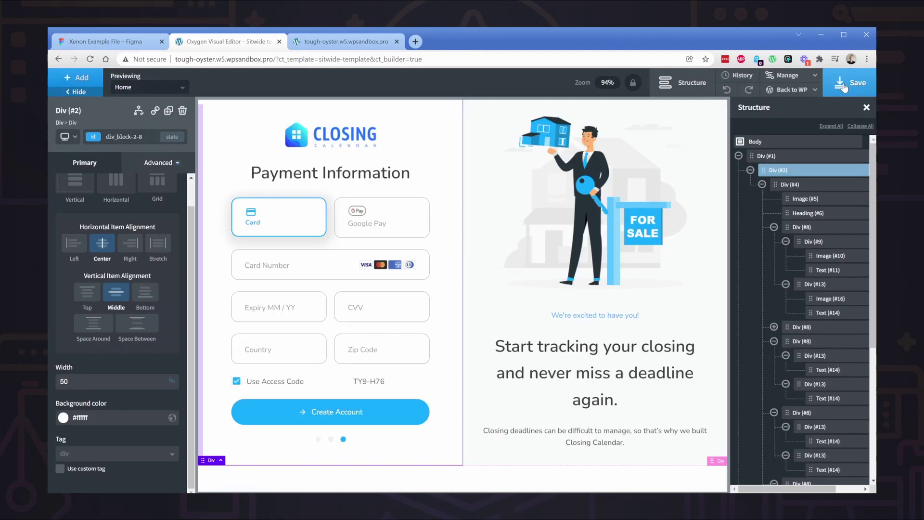
Reload the live WordPress page and scroll through the new two-column payment layout
left_click(345, 40)
left_click(90, 59)
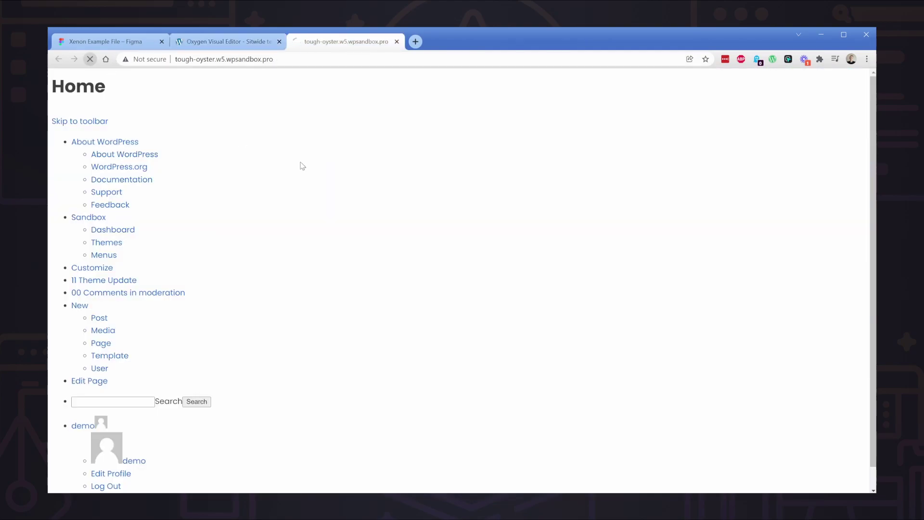
scroll(505, 269, "down", 1)
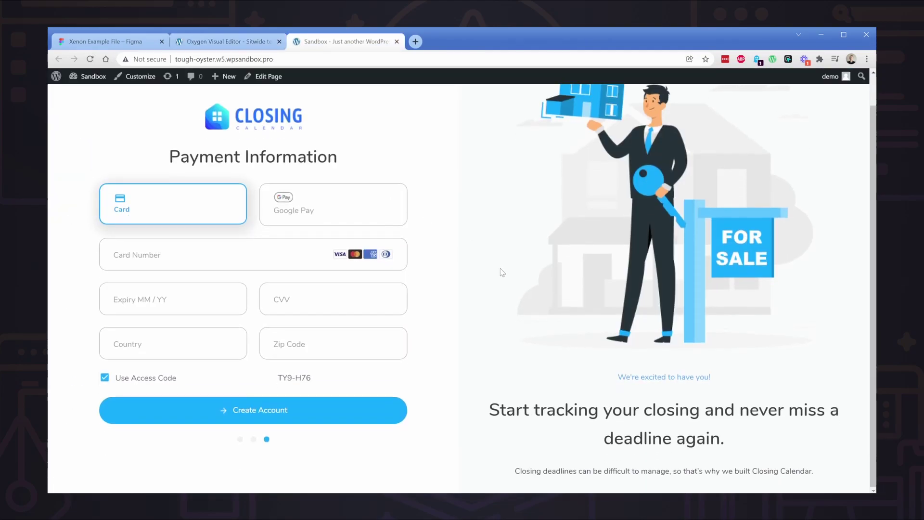
scroll(502, 273, "up", 1)
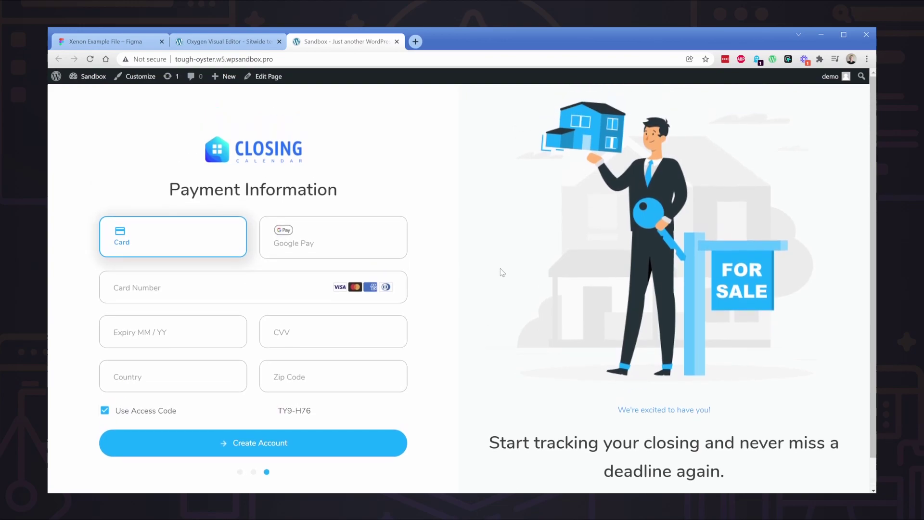
left_click_drag(177, 302, 677, 439)
scroll(437, 403, "down", 1)
left_click(679, 438)
scroll(433, 240, "up", 1)
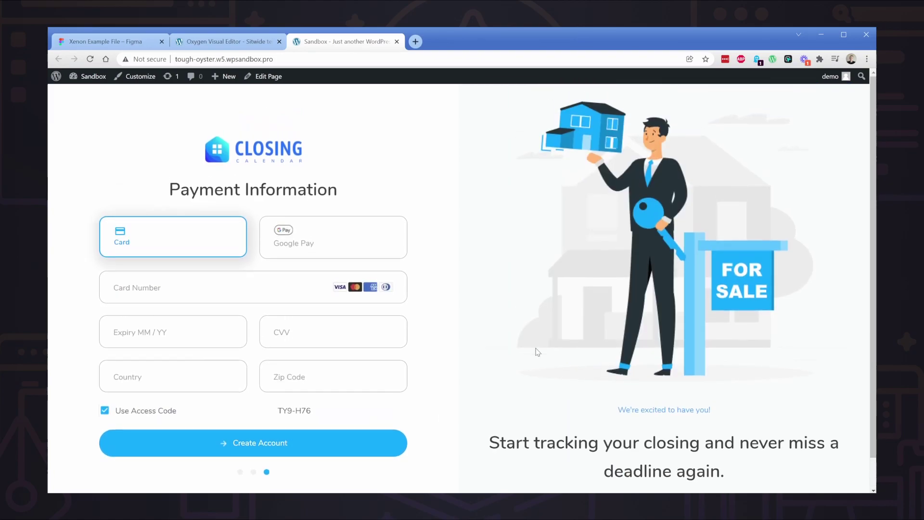
Select the Right Side frame and then the Right container in the Figma design
left_click(115, 43)
left_click(462, 337)
double_click(462, 337)
Set the For Sale illustration's width to 530 px
scroll(463, 322, "down", 3)
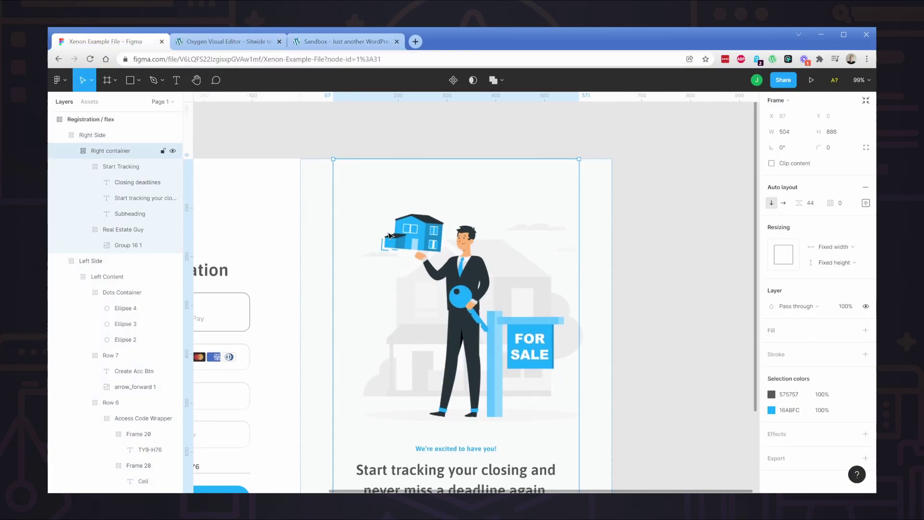
left_click(226, 41)
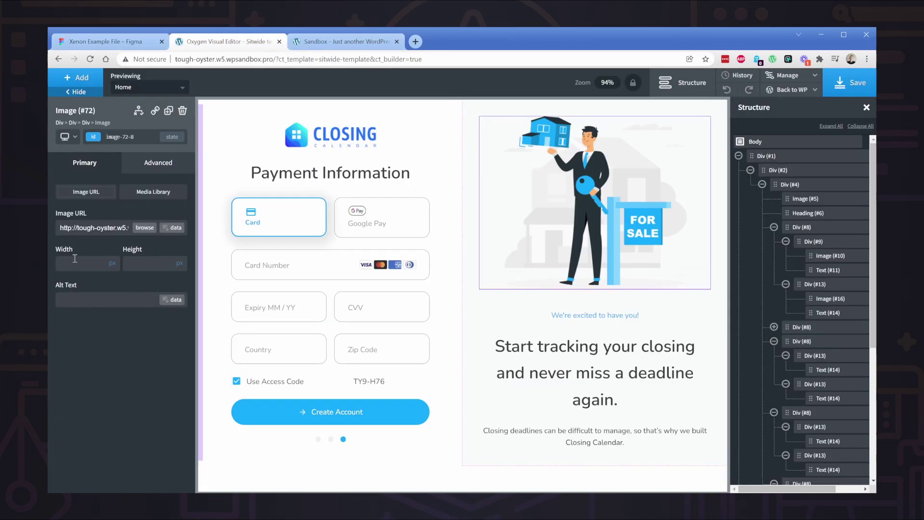
left_click(74, 258)
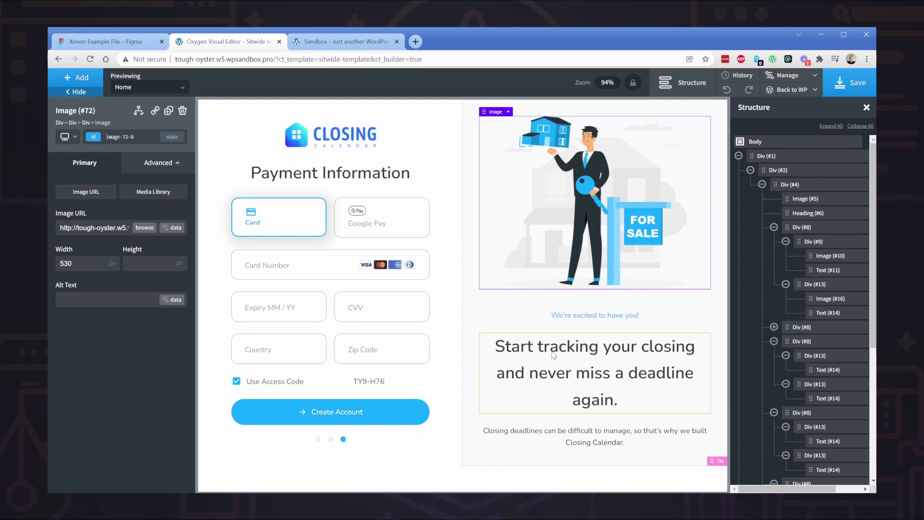
Check the Start tracking heading's text size in Figma, then select that heading in Oxygen
left_click(101, 42)
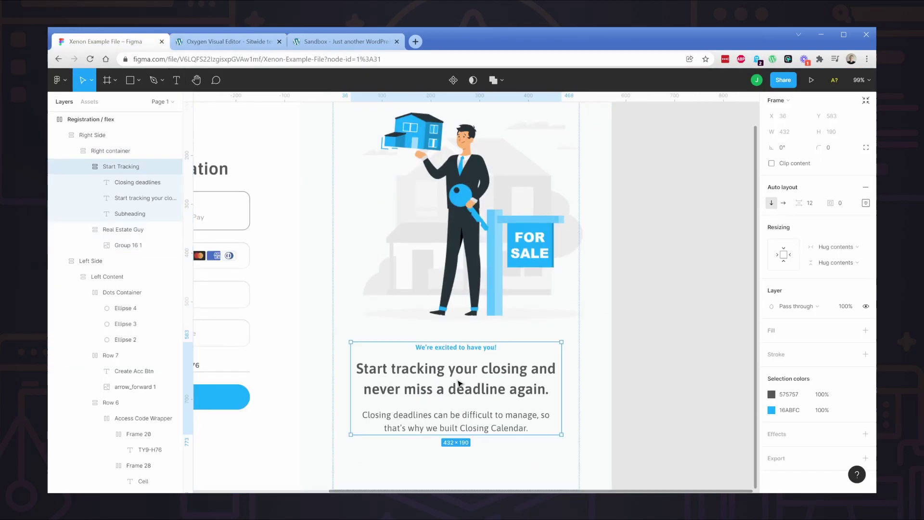
left_click(460, 381)
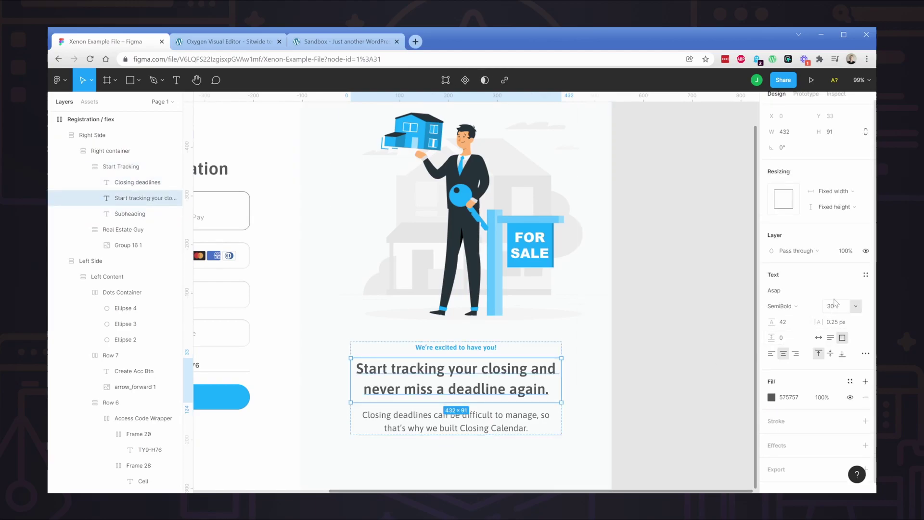
left_click(230, 41)
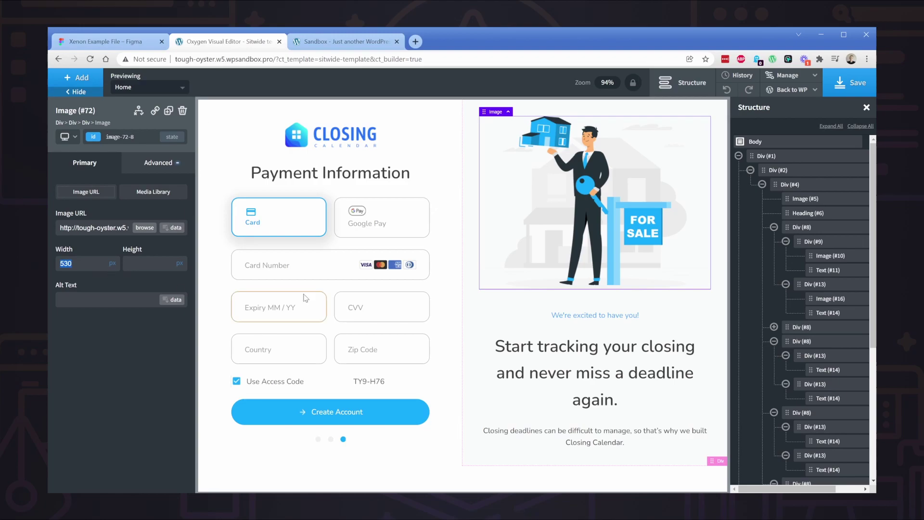
left_click(588, 367)
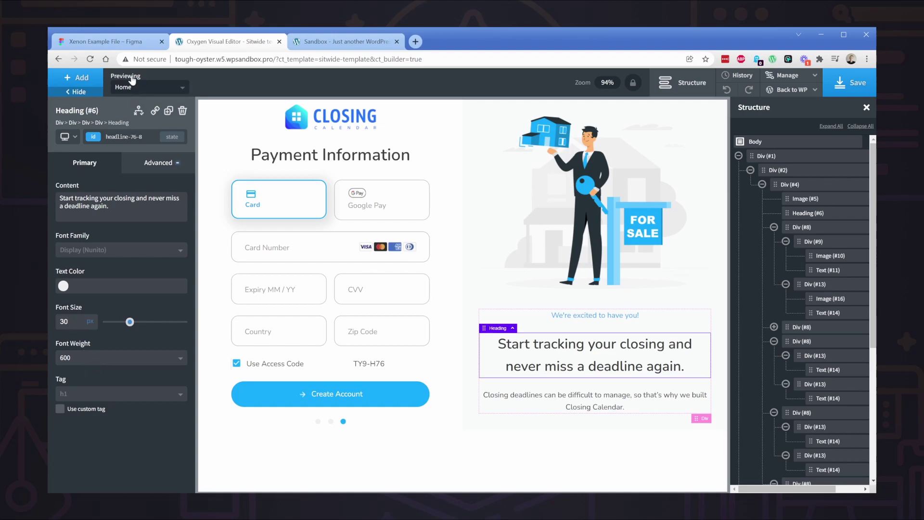
Compare the Start tracking heading against the Figma design
left_click(134, 46)
left_click(197, 47)
left_click(127, 46)
left_click(207, 47)
Set both the global Display font and Text font to Asap, then save the page
left_click(787, 75)
left_click(780, 93)
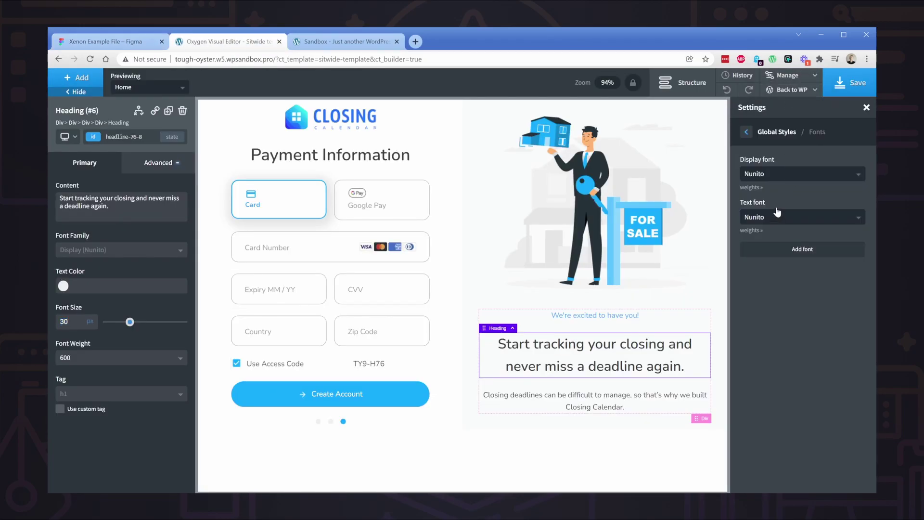
left_click(773, 174)
type("asa")
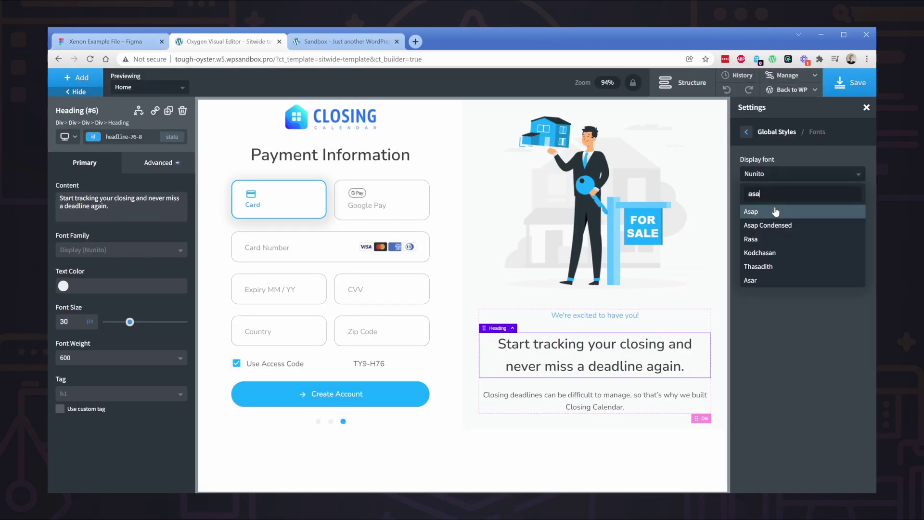
left_click(775, 212)
left_click(802, 217)
type("asa")
left_click(770, 254)
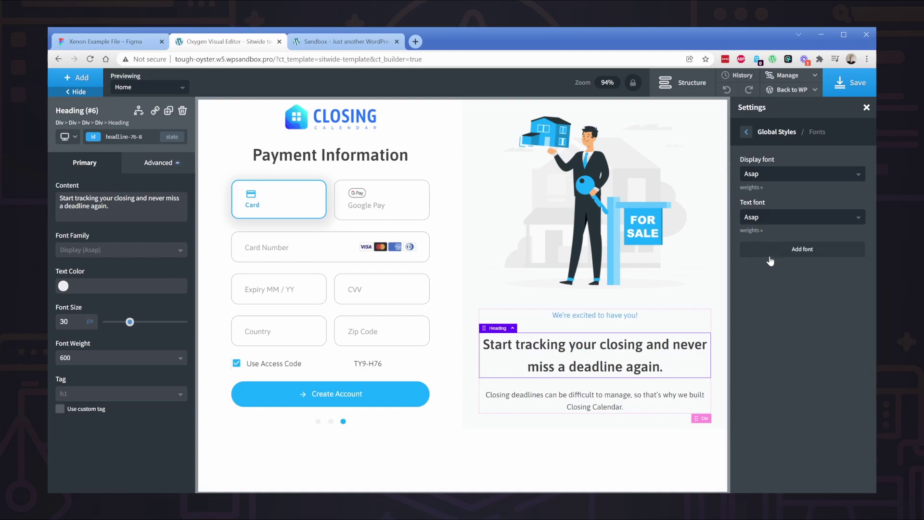
left_click(846, 81)
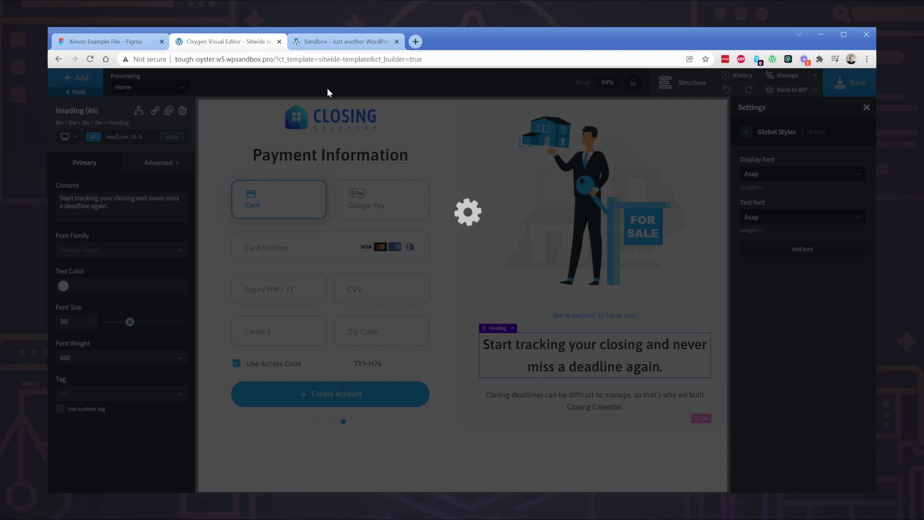